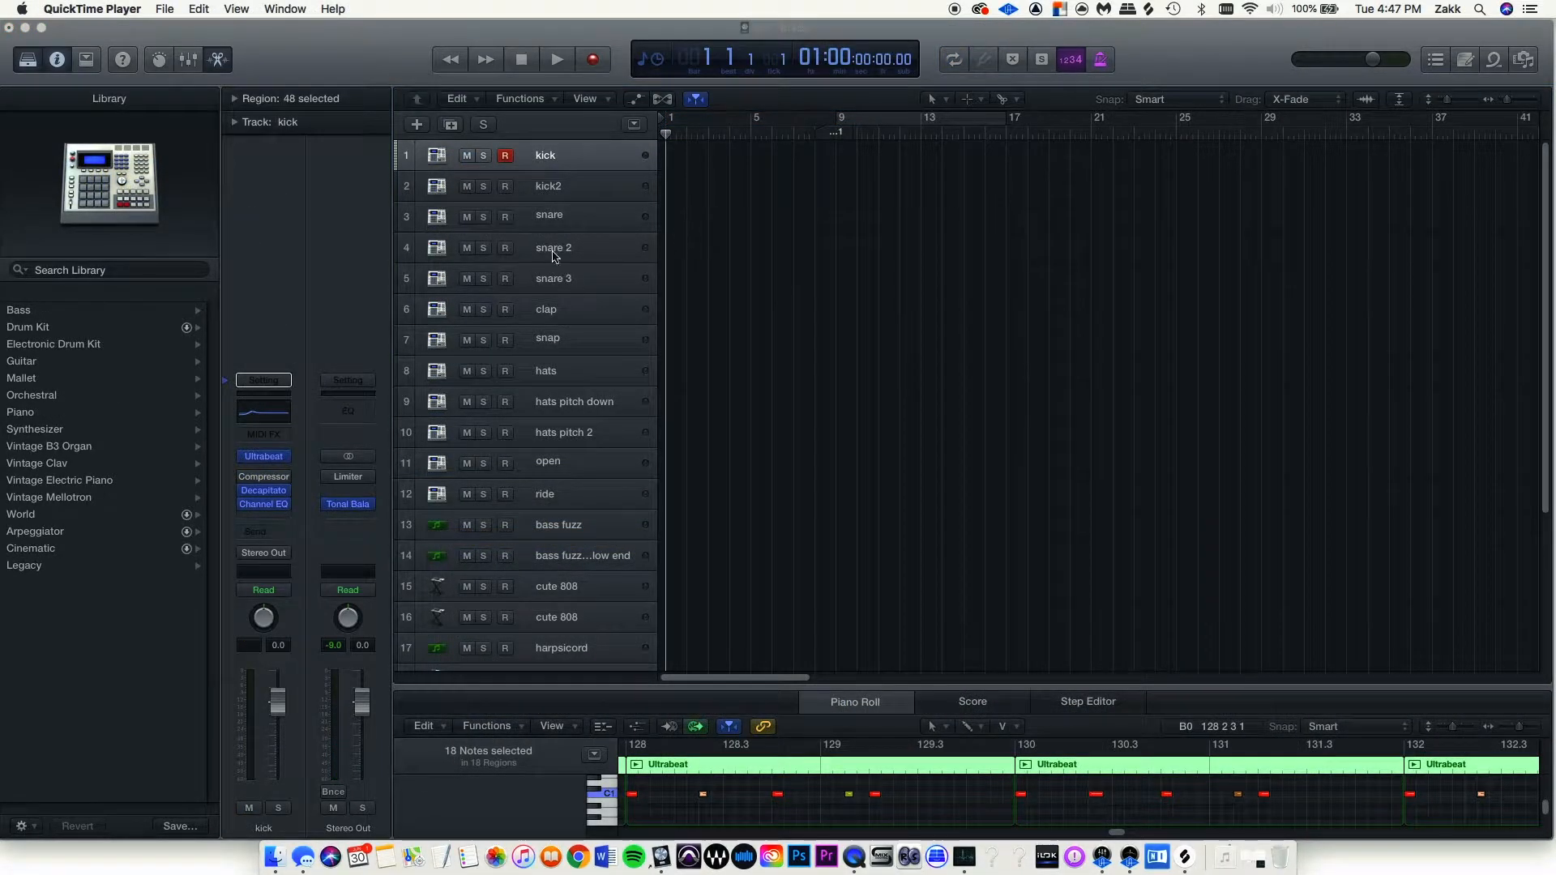
Open the kick track's Ultrabeat, check the Lunch77 Madlib drum kit folder, and start its sequencer.
{"action": "left_click", "coordinate": [260, 464]}
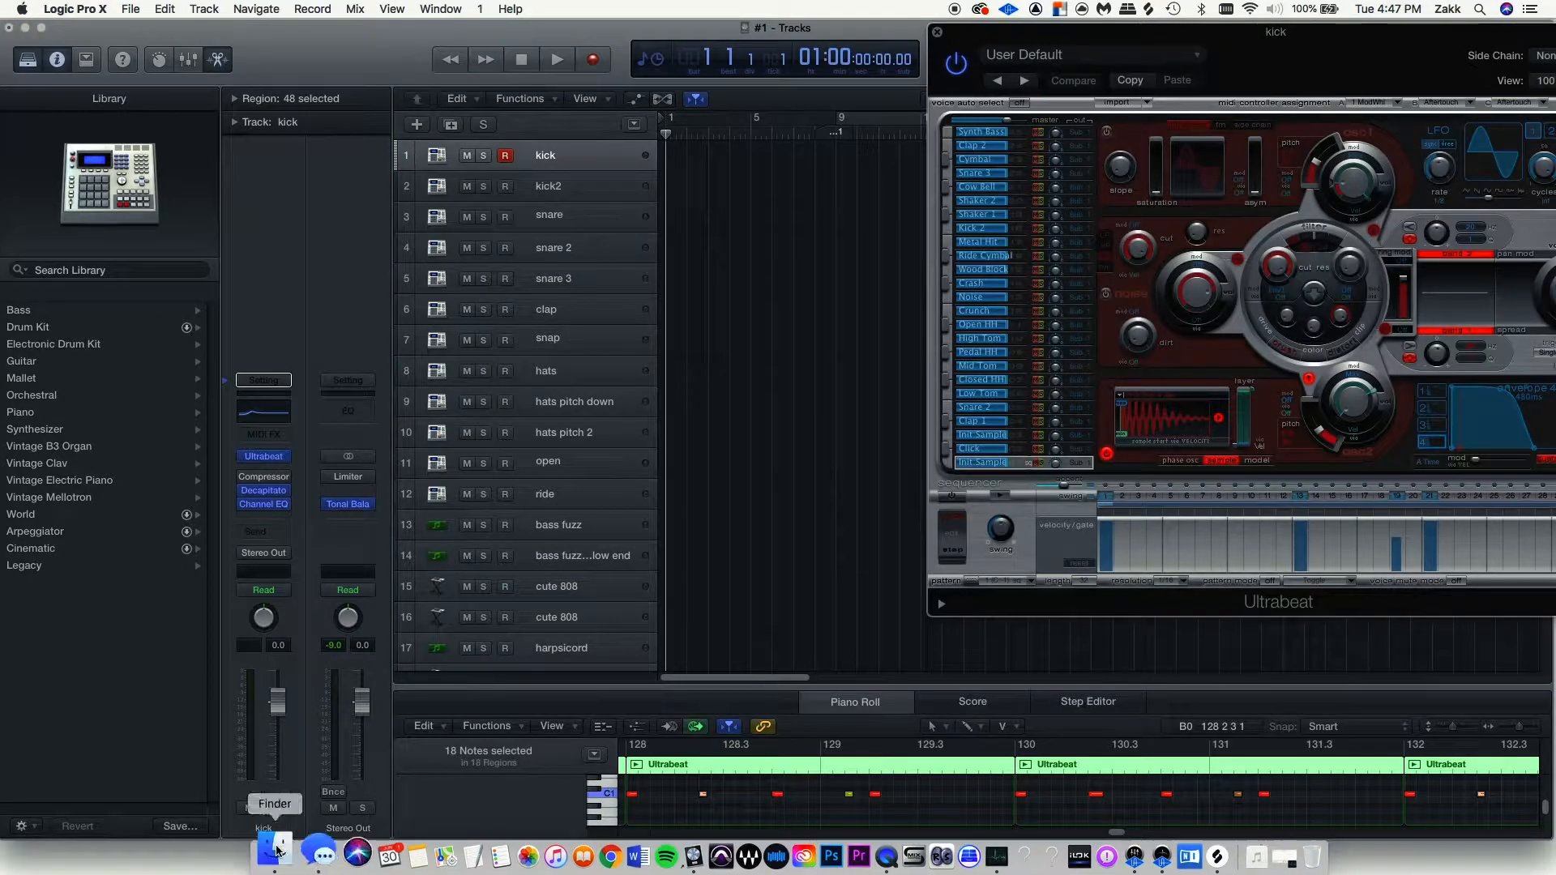
{"action": "left_click", "coordinate": [275, 857]}
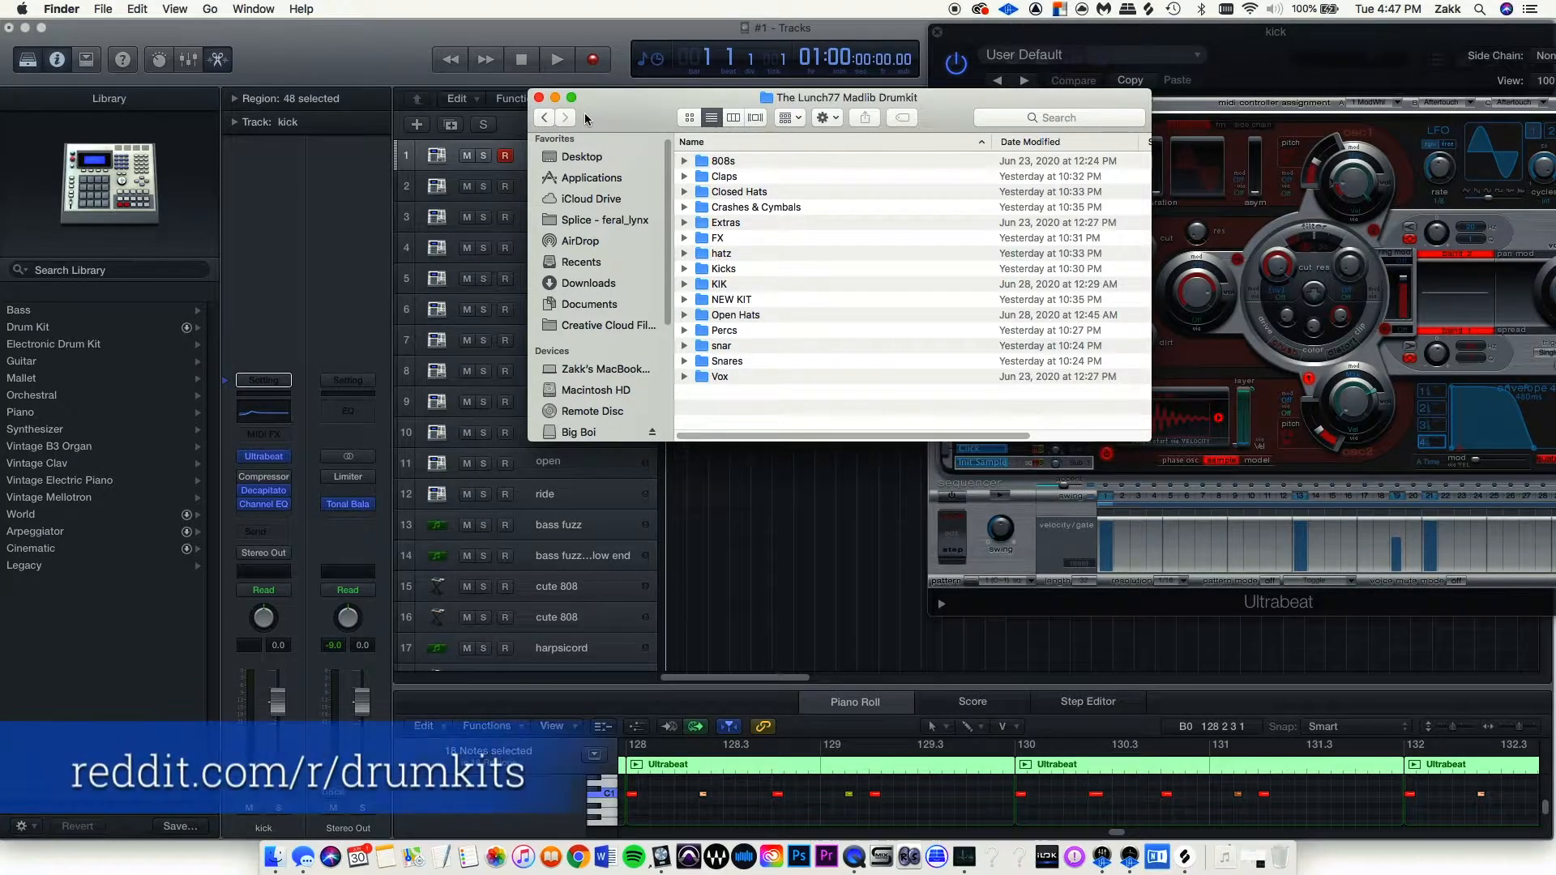
{"action": "left_click", "coordinate": [540, 98]}
{"action": "left_click_drag", "start_coordinate": [1248, 44], "coordinate": [1056, 75]}
{"action": "left_click", "coordinate": [809, 526]}
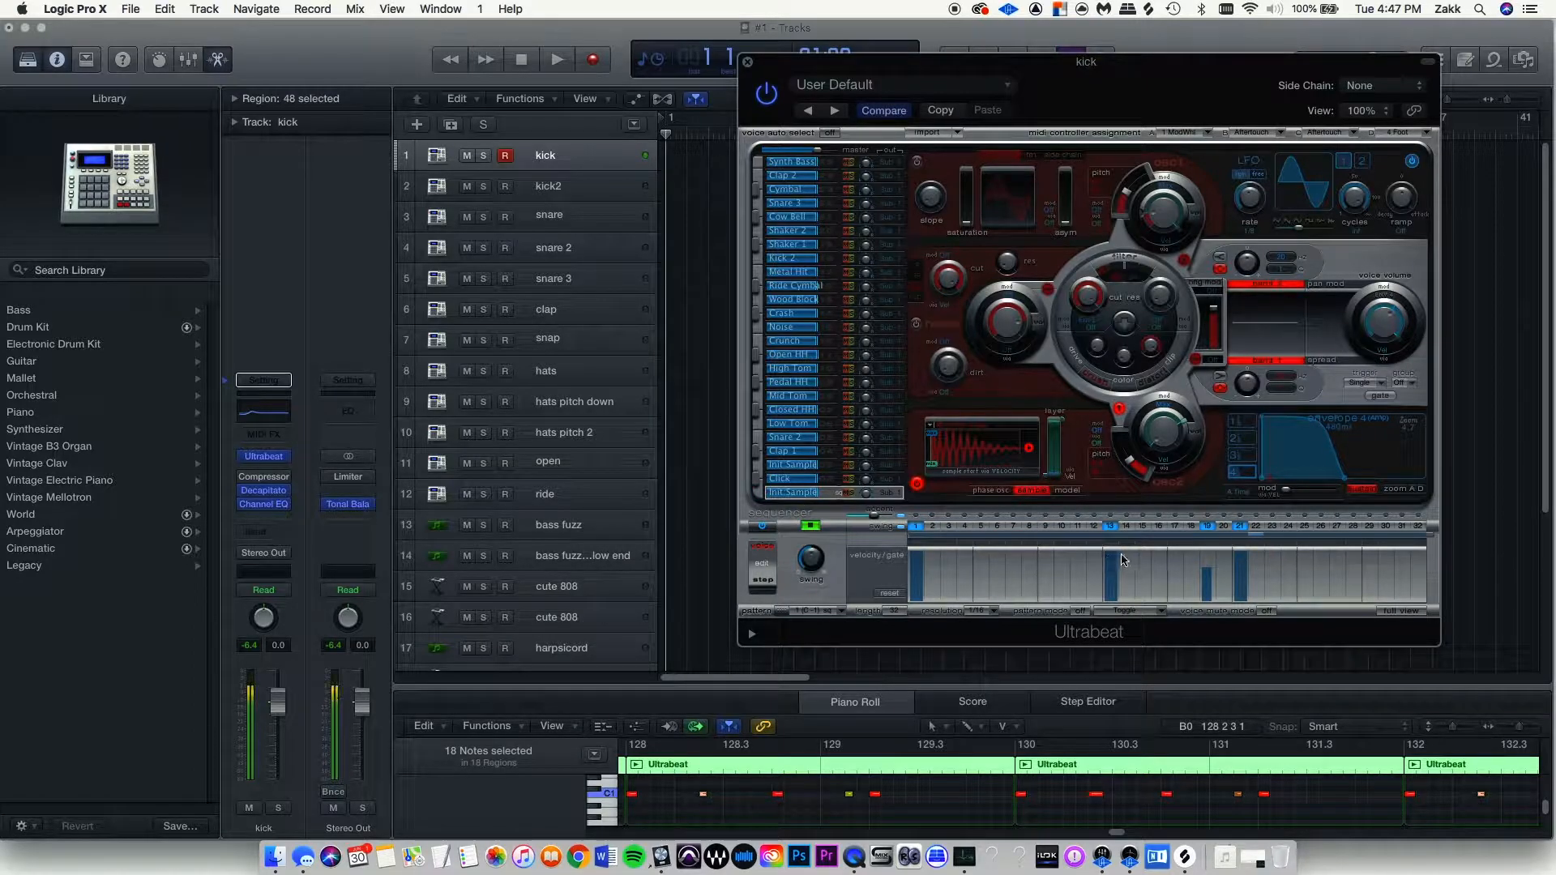
Drag the Ultrabeat pattern onto the kick track at bar 1, copy it to kick2, and select its eight notes.
{"action": "key", "text": "space"}
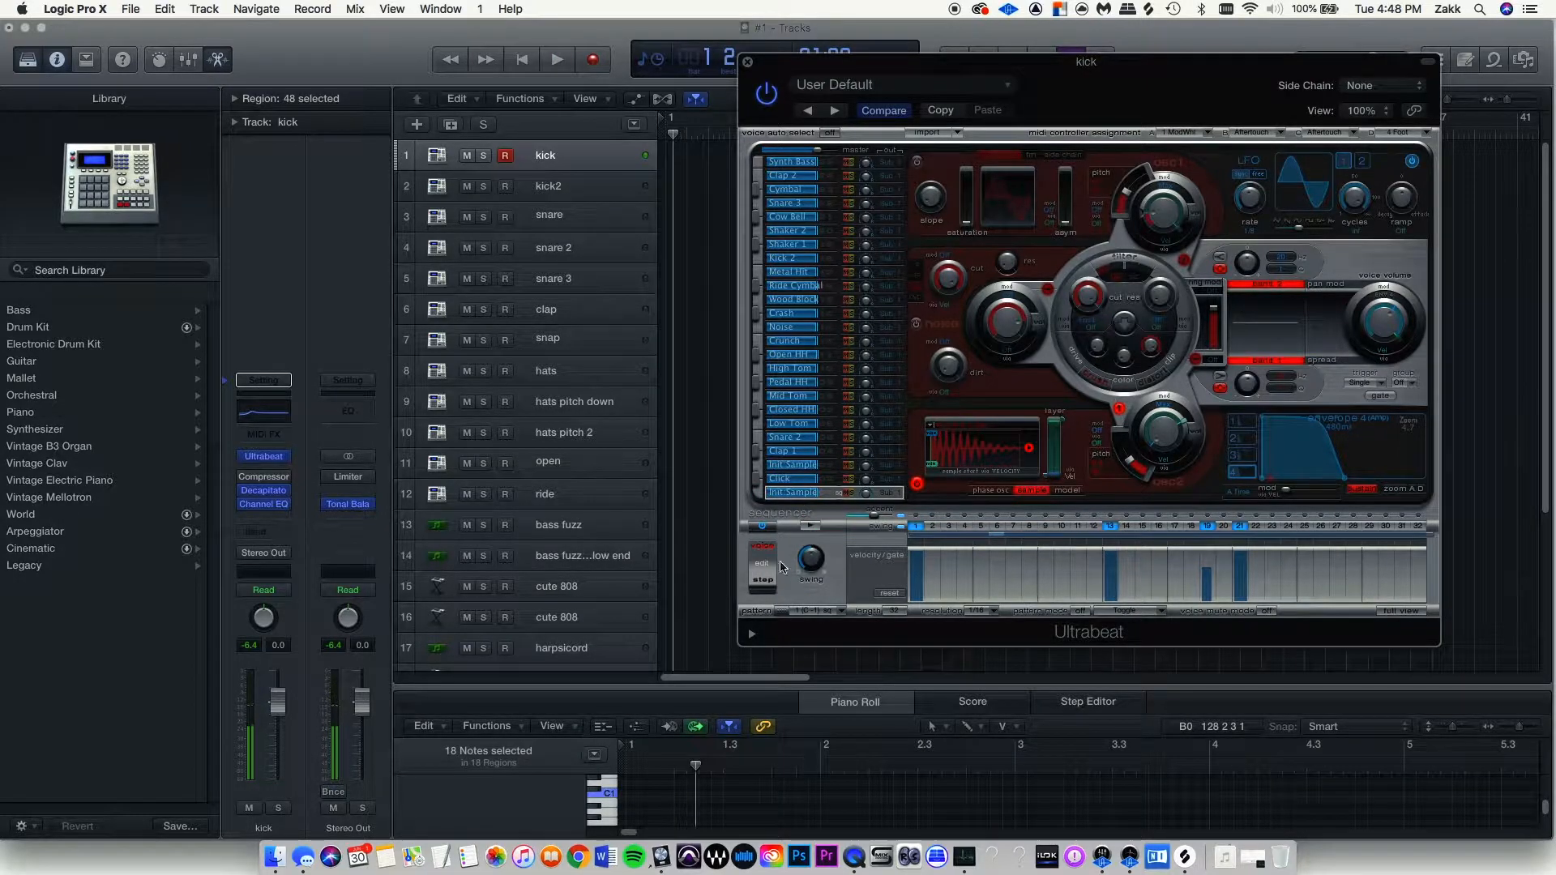
{"action": "left_click_drag", "start_coordinate": [687, 183], "coordinate": [669, 151]}
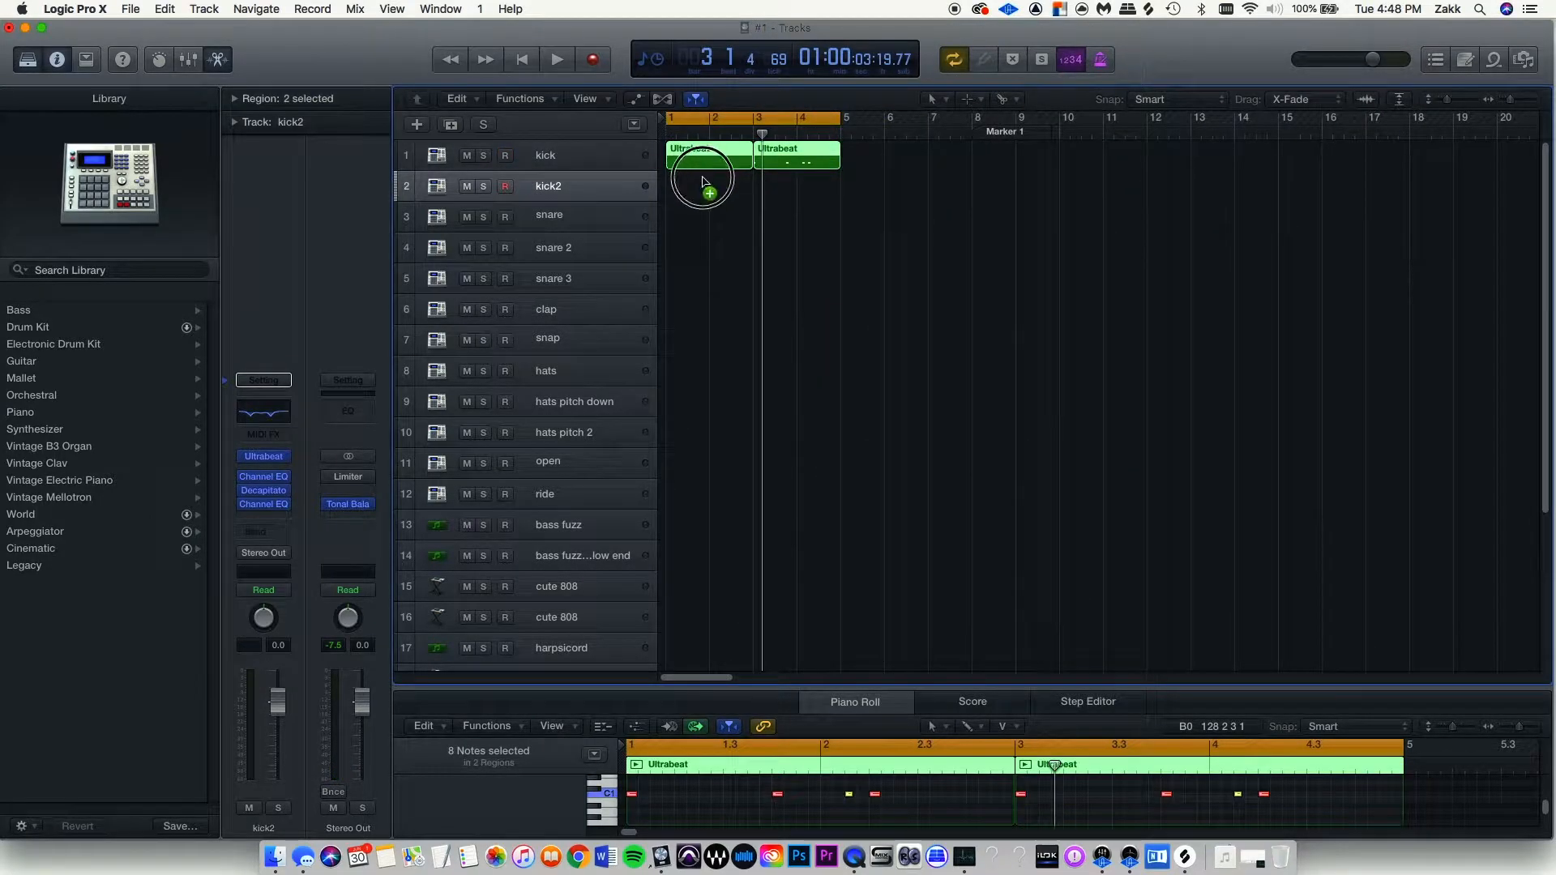
{"action": "left_click_drag", "start_coordinate": [702, 181], "coordinate": [702, 183]}
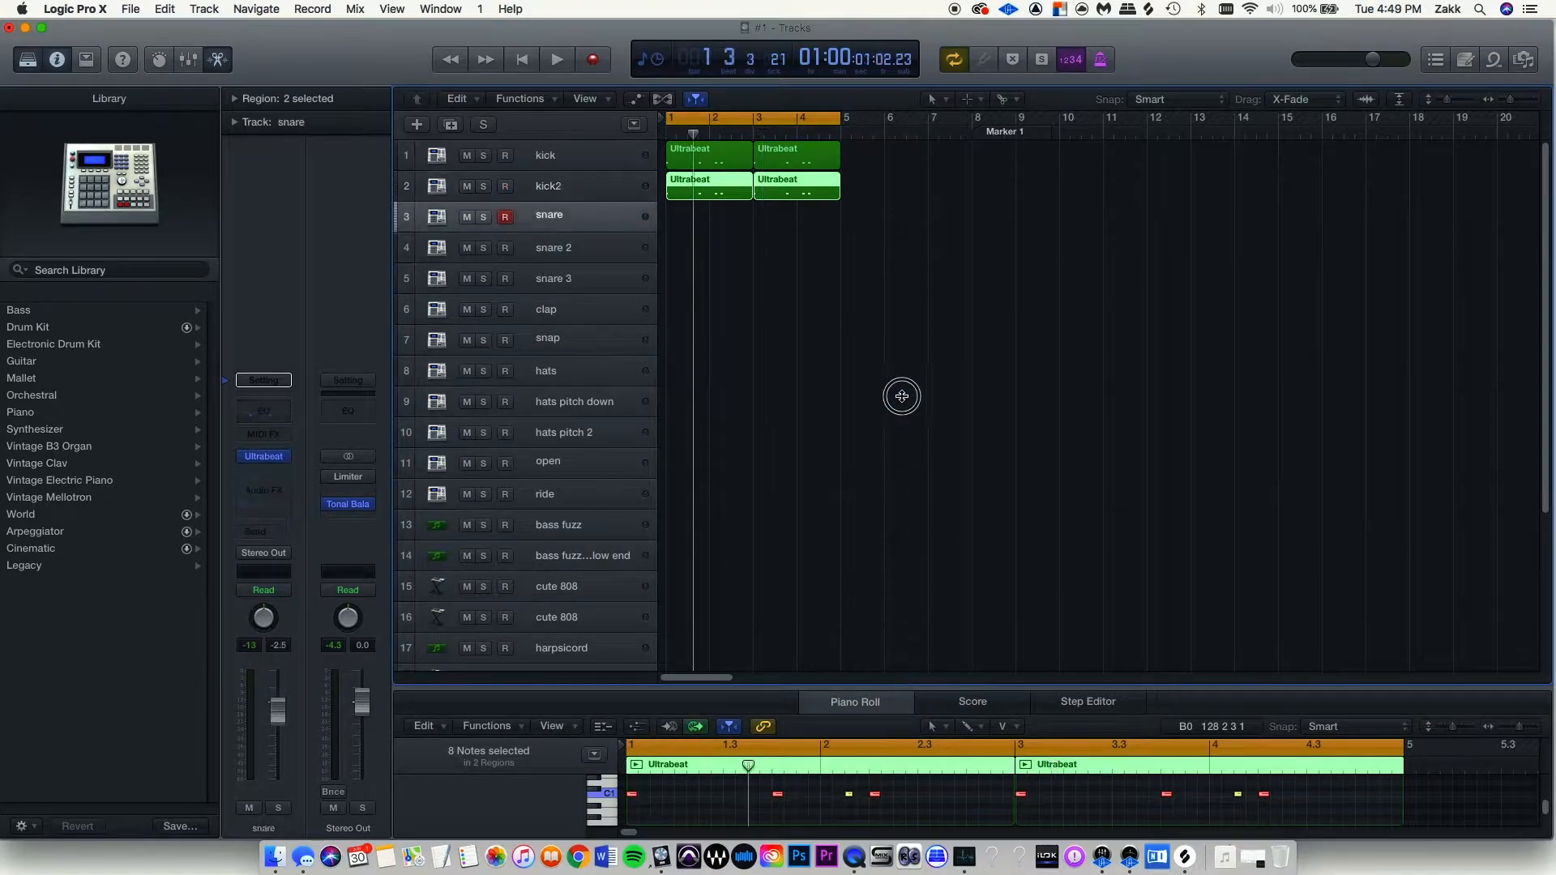
{"action": "left_click_drag", "start_coordinate": [896, 685], "coordinate": [895, 330]}
{"action": "left_click_drag", "start_coordinate": [1323, 647], "coordinate": [635, 521]}
Transpose the eight selected kick2 notes up to F2 and audition the pattern.
{"action": "key", "text": "space"}
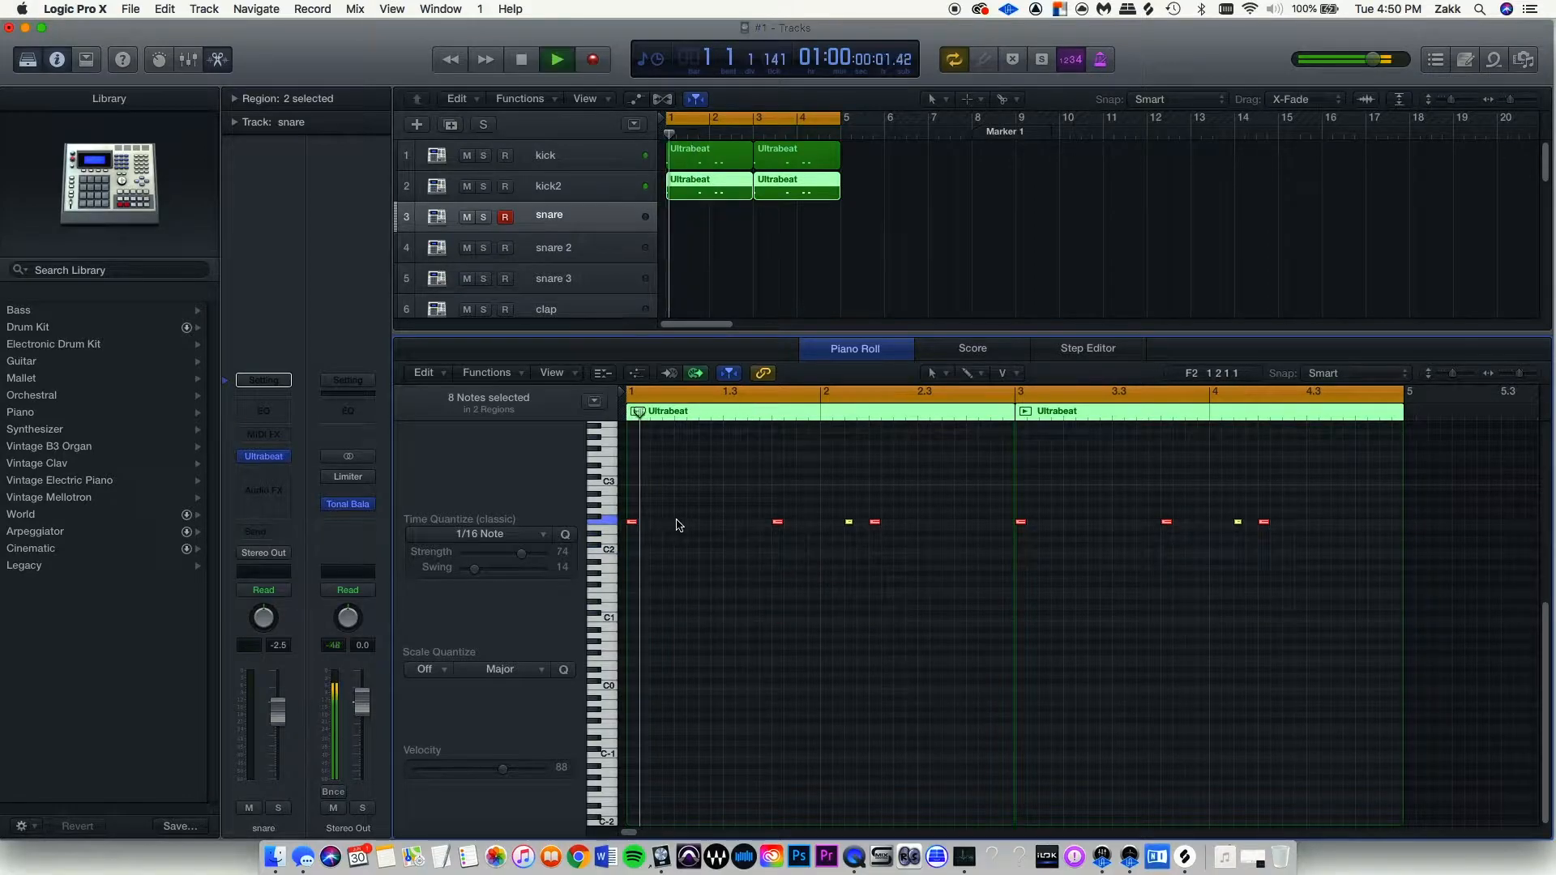
{"action": "key", "text": "space"}
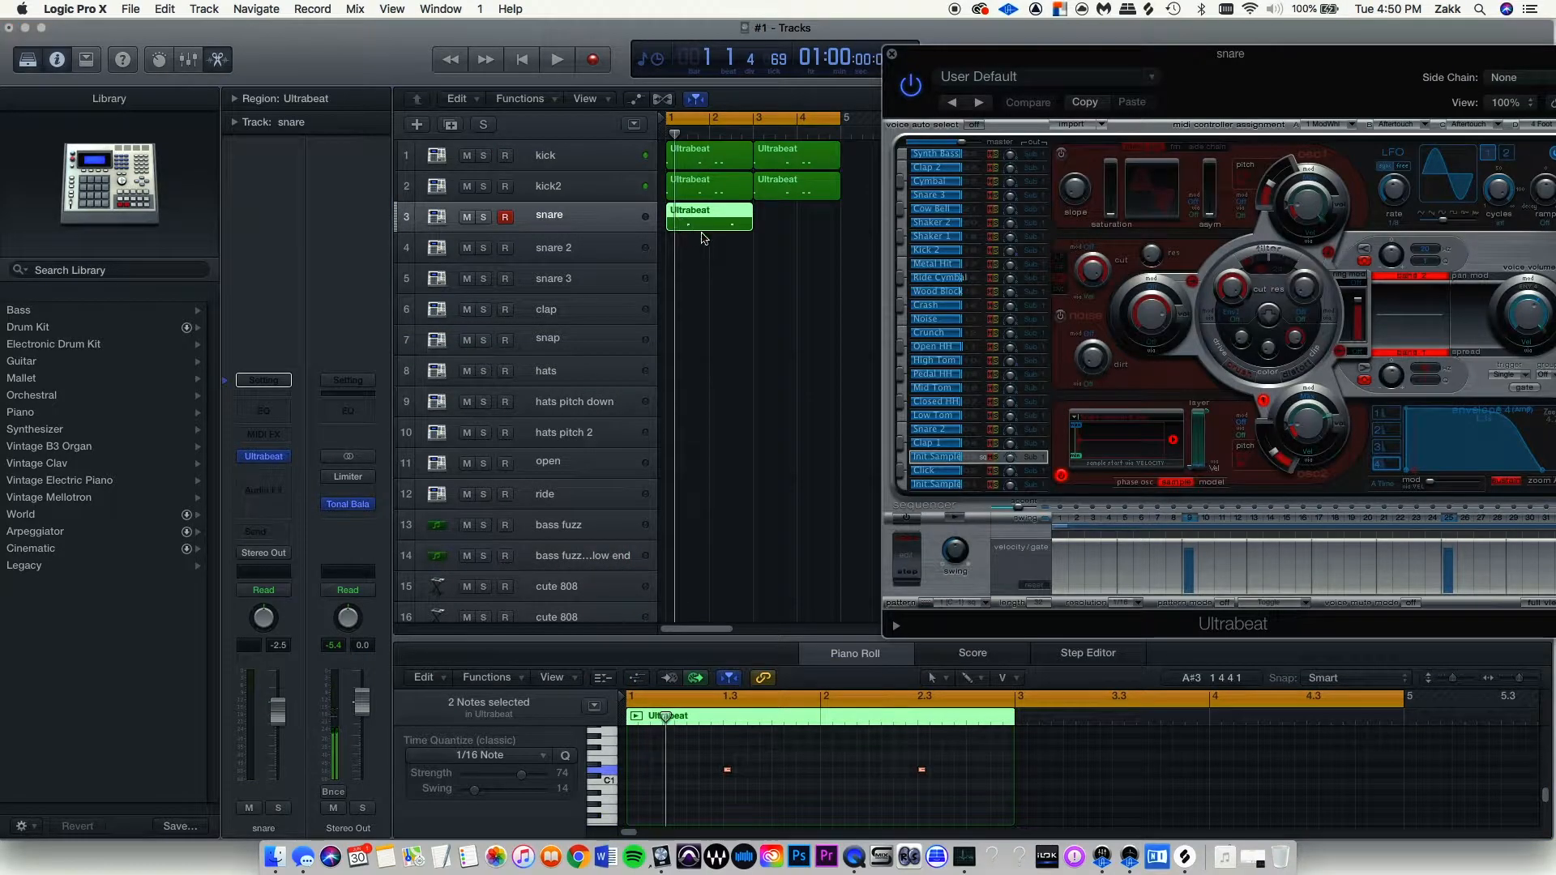
{"action": "key", "text": "space"}
Copy the snare regions to bar 3 and onto snare 2, then audition their four notes.
{"action": "left_click_drag", "start_coordinate": [763, 223], "coordinate": [719, 257]}
{"action": "left_click", "coordinate": [717, 222], "text": "shift"}
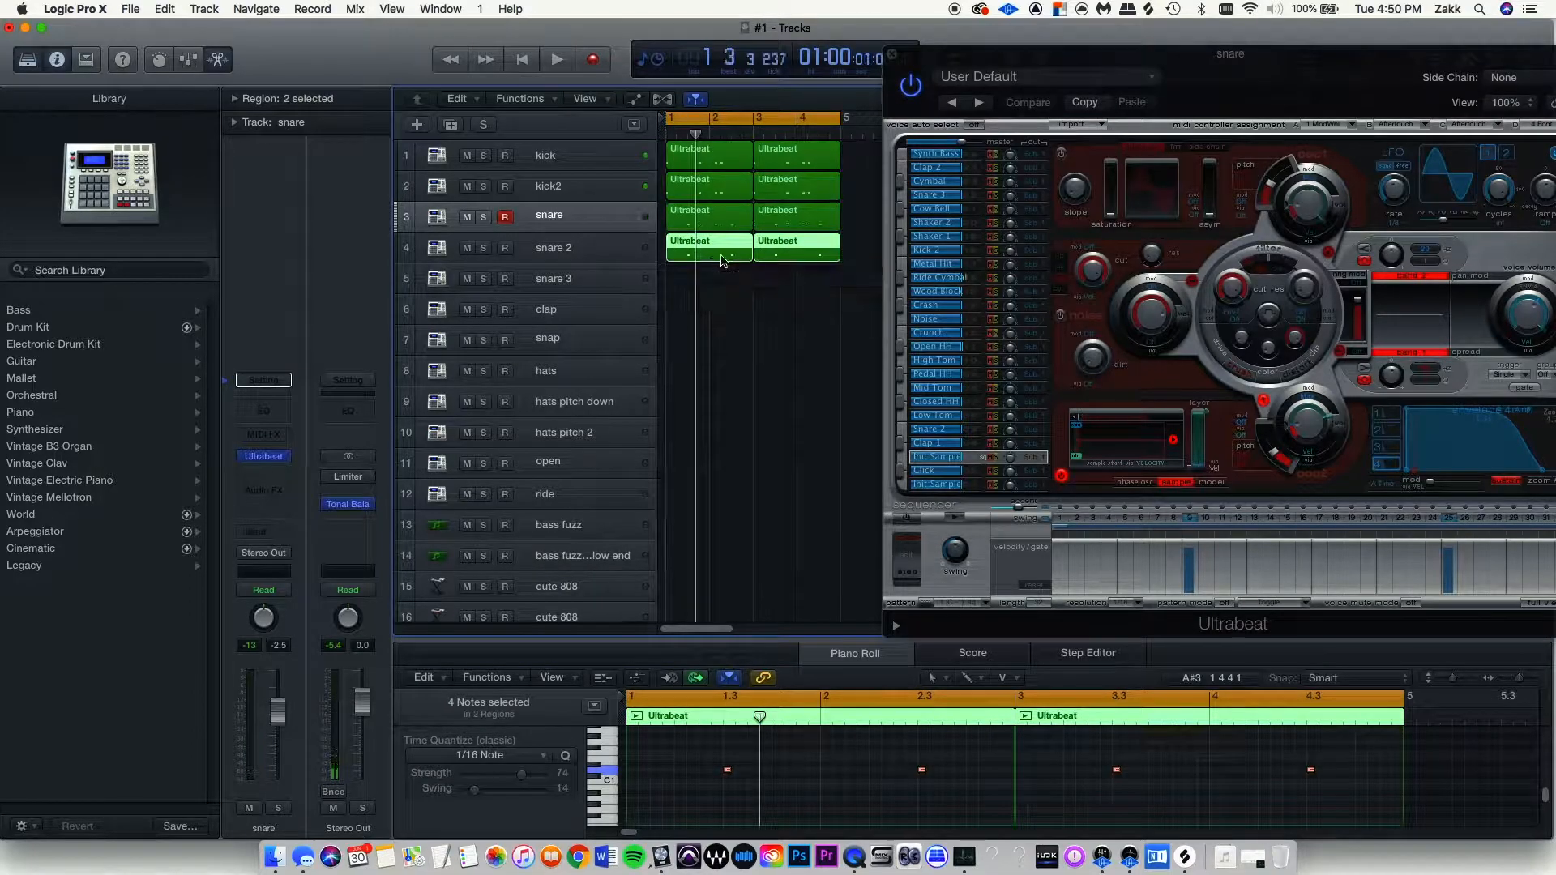
{"action": "left_click_drag", "start_coordinate": [1452, 791], "coordinate": [661, 725]}
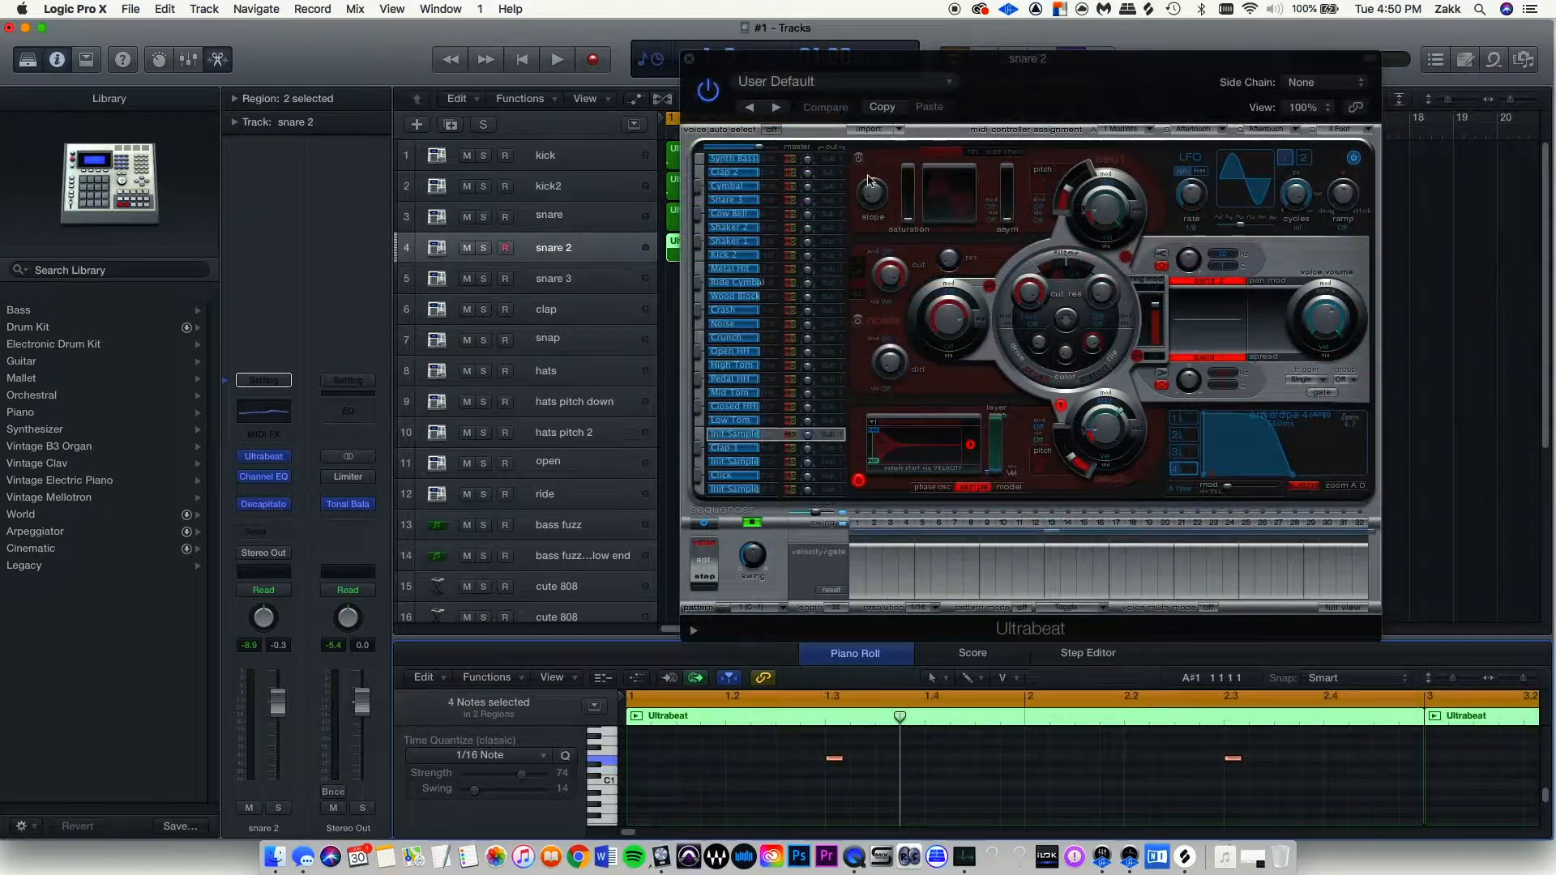
{"action": "key", "text": "space"}
{"action": "left_click_drag", "start_coordinate": [1014, 78], "coordinate": [1265, 56]}
{"action": "key", "text": "space"}
Copy the snare 2 regions onto snare 3 and lower their four notes from E1 to D1.
{"action": "left_click", "coordinate": [705, 250]}
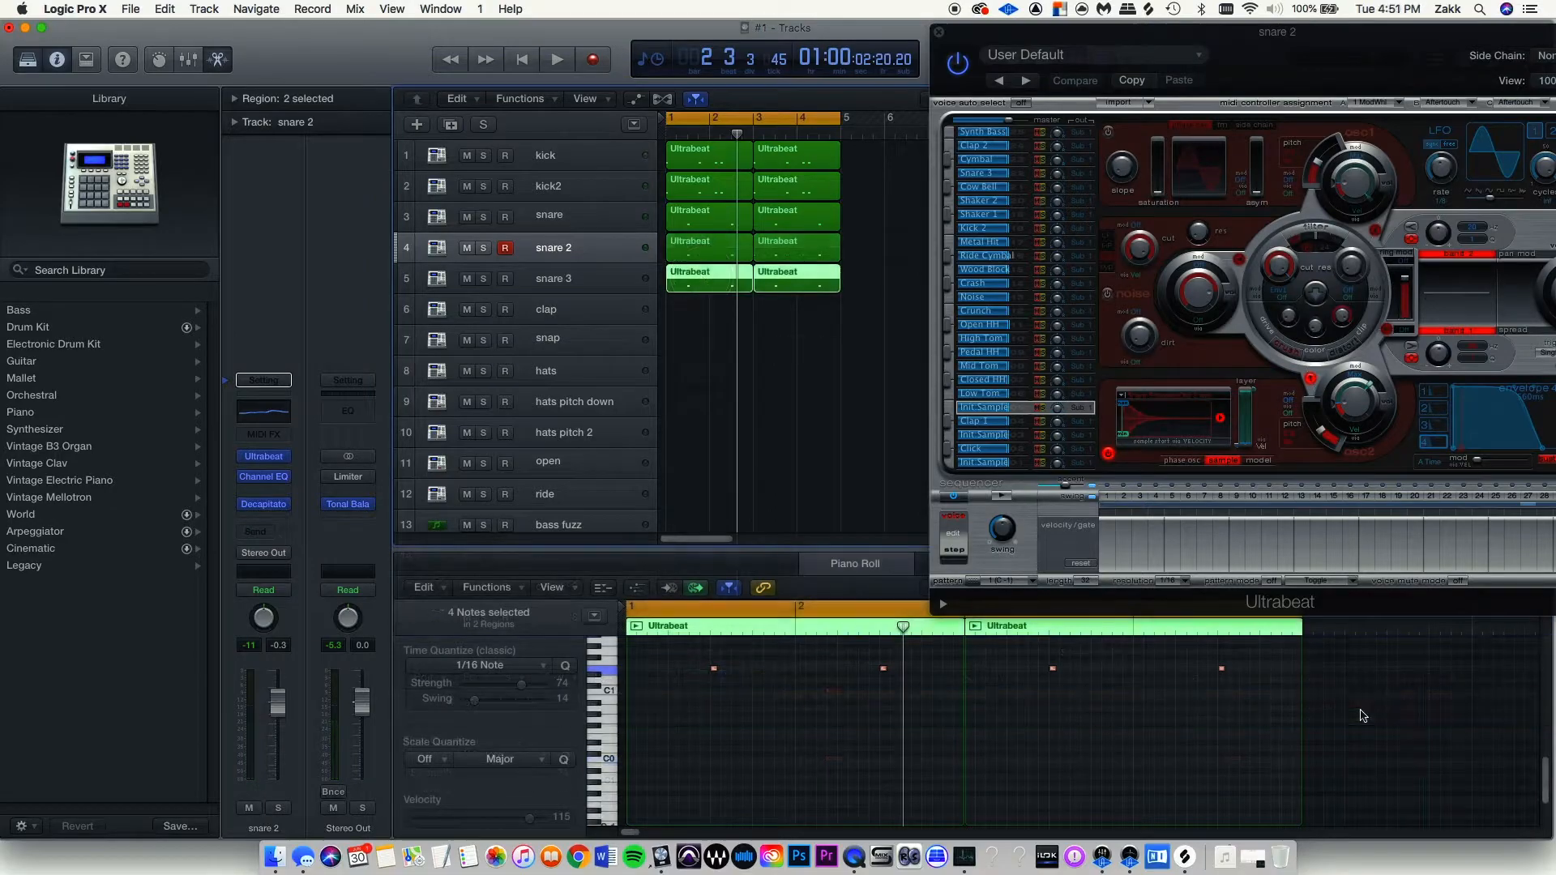
{"action": "left_click_drag", "start_coordinate": [1390, 721], "coordinate": [712, 681]}
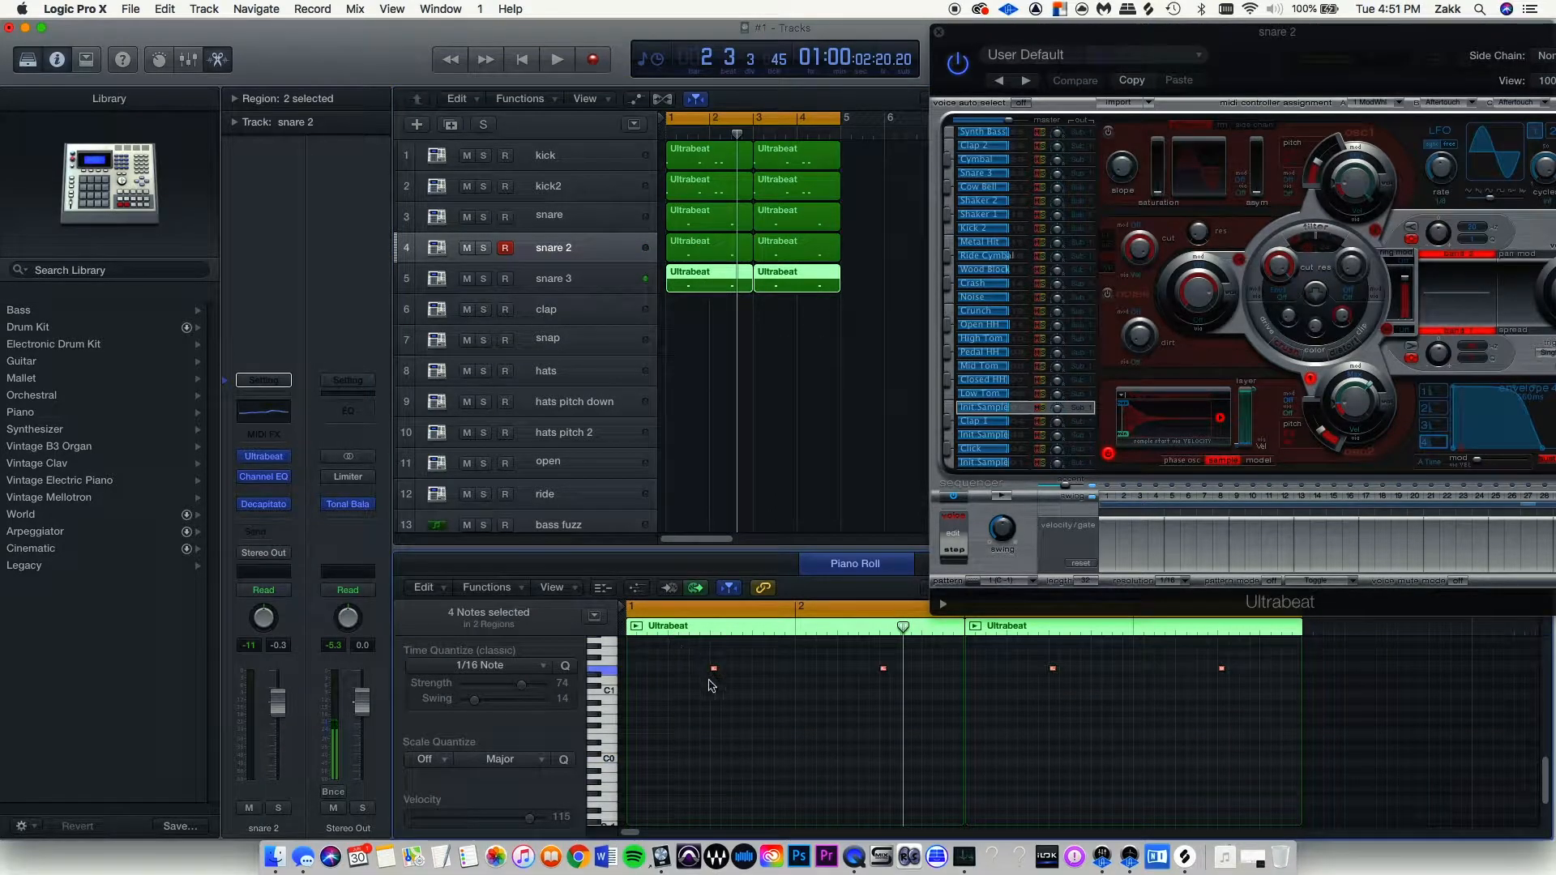
{"action": "key", "text": "z"}
{"action": "key", "text": "super+Right"}
{"action": "key", "text": "super+Right"}
{"action": "scroll", "coordinate": [785, 691], "scroll_direction": "left", "scroll_amount": 5}
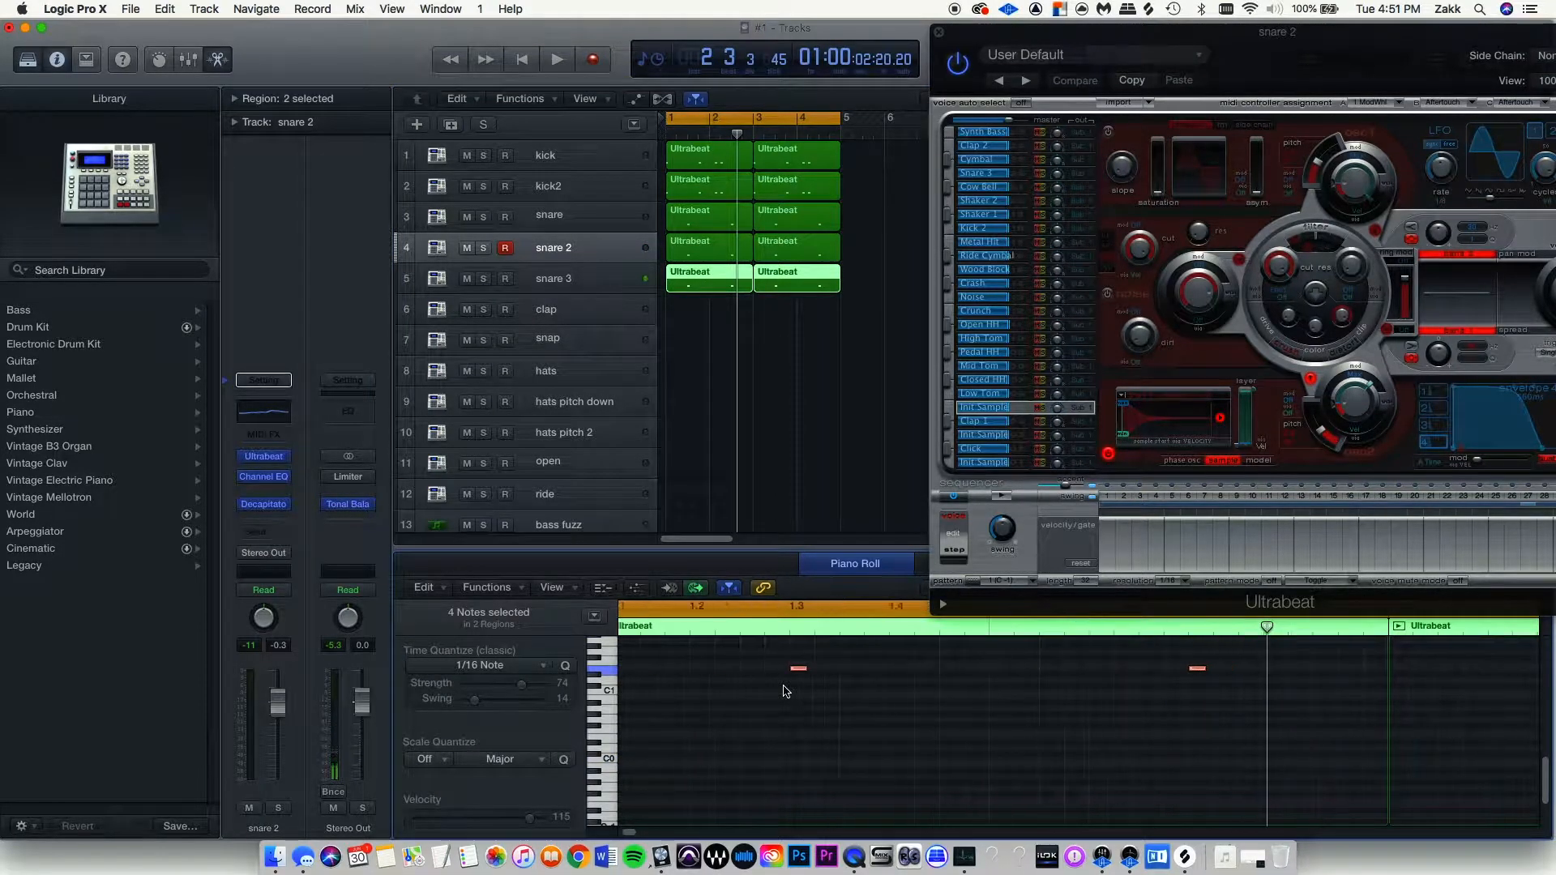
{"action": "mouse_move", "coordinate": [822, 674]}
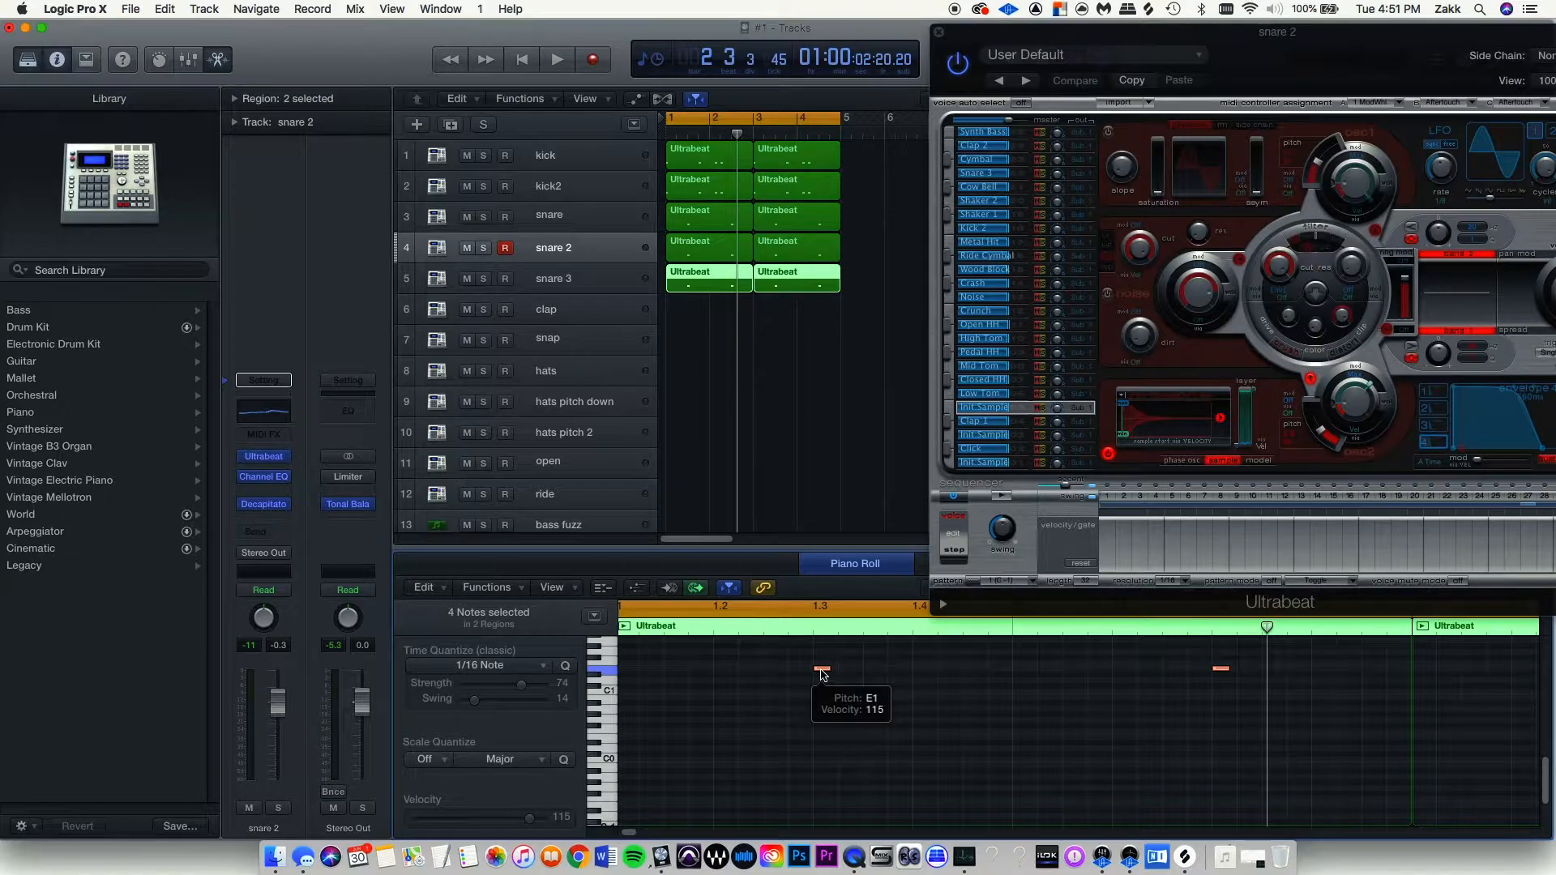
{"action": "left_click_drag", "start_coordinate": [822, 673], "coordinate": [723, 673]}
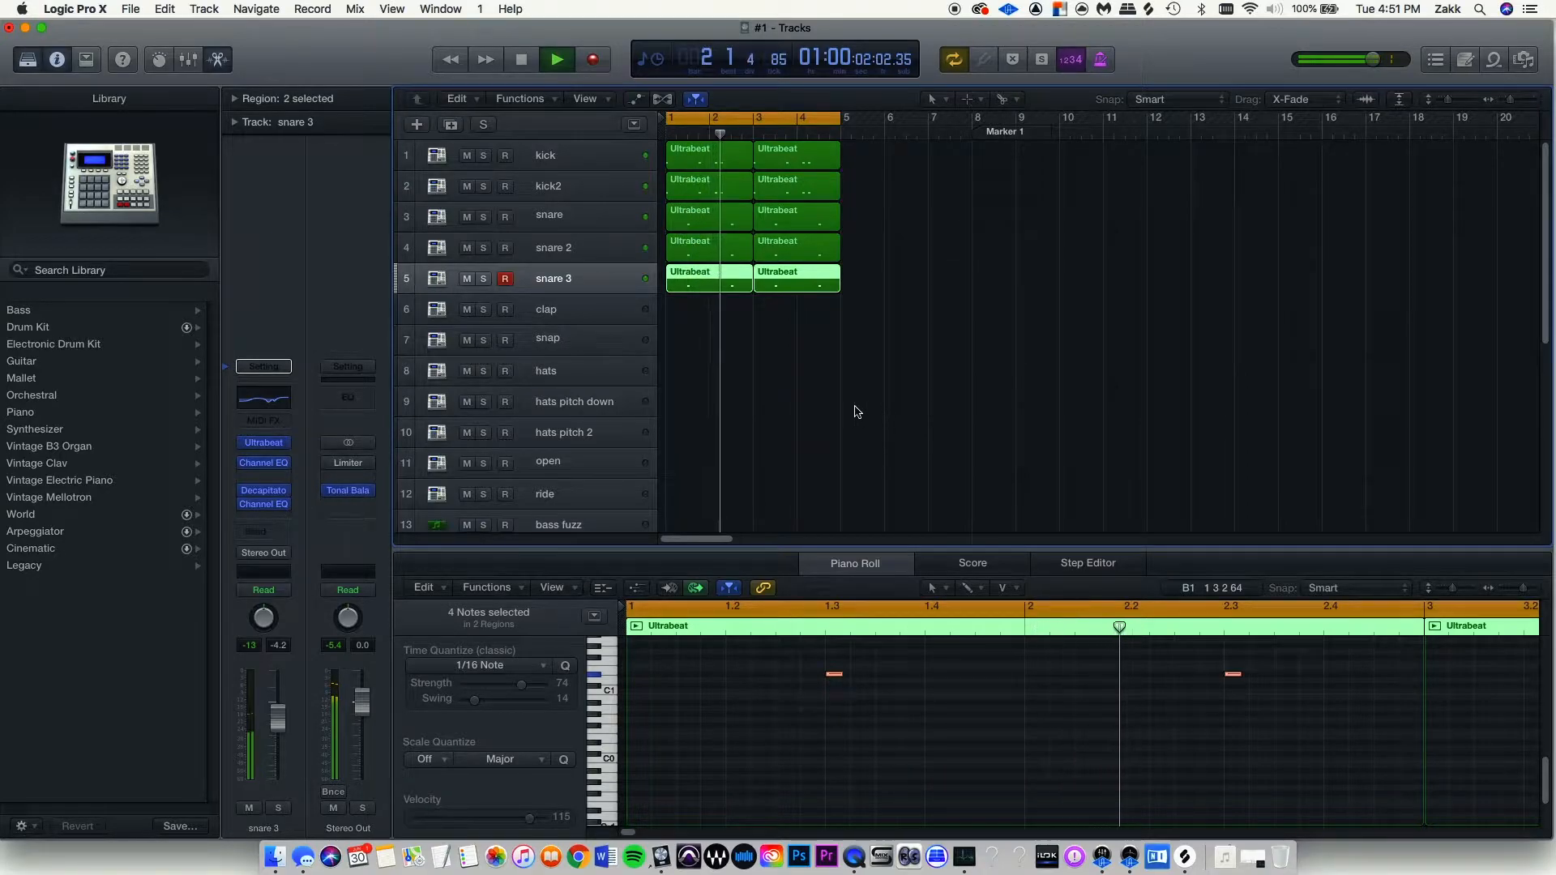
{"action": "key", "text": "space"}
{"action": "left_click", "coordinate": [485, 280]}
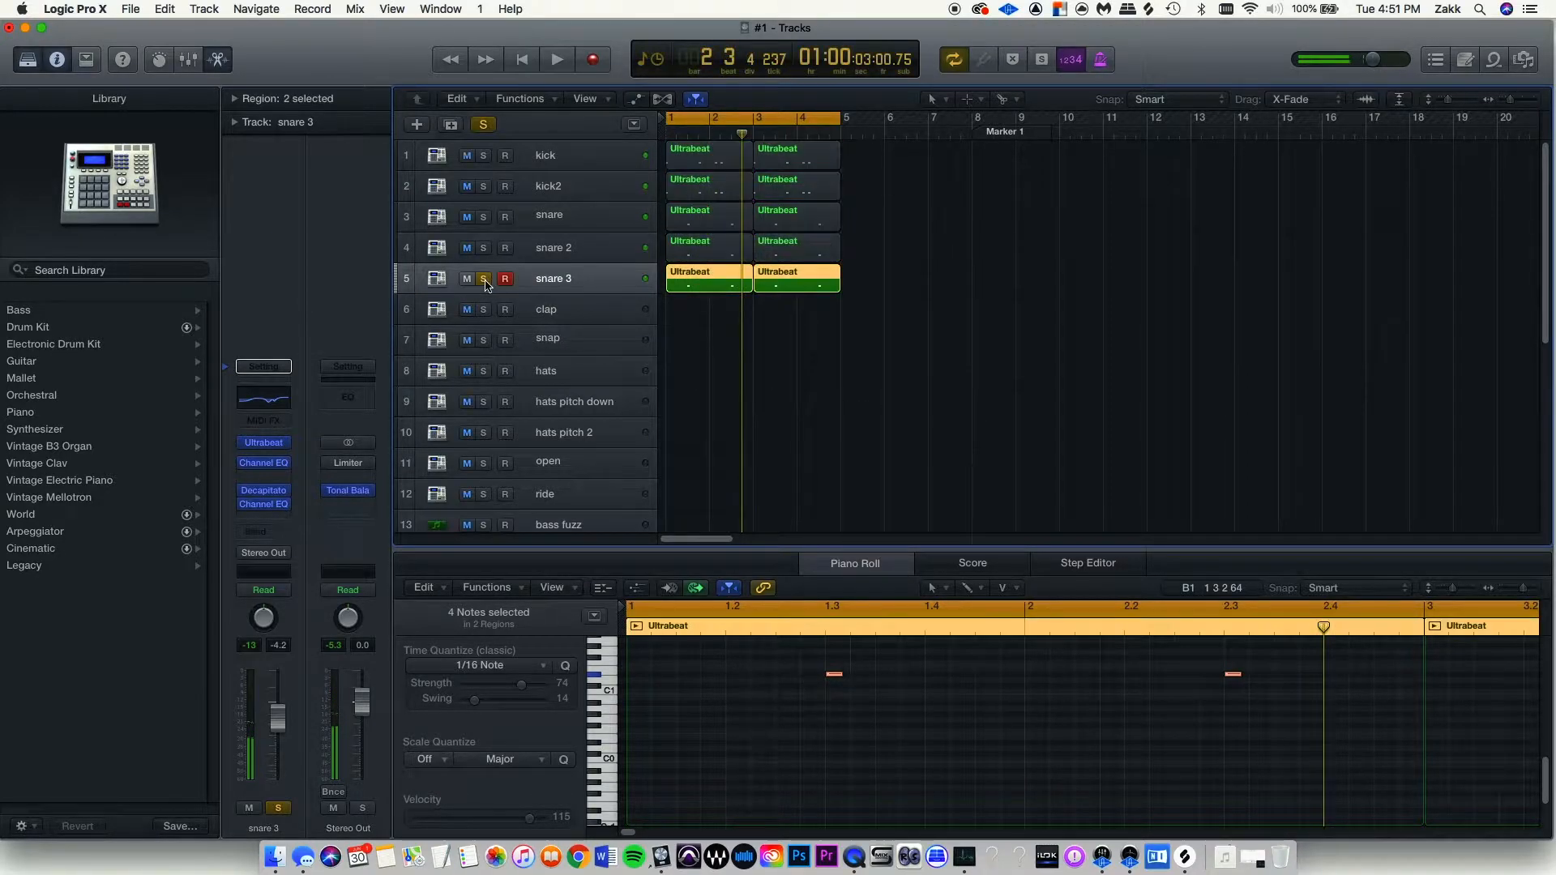
{"action": "key", "text": "space"}
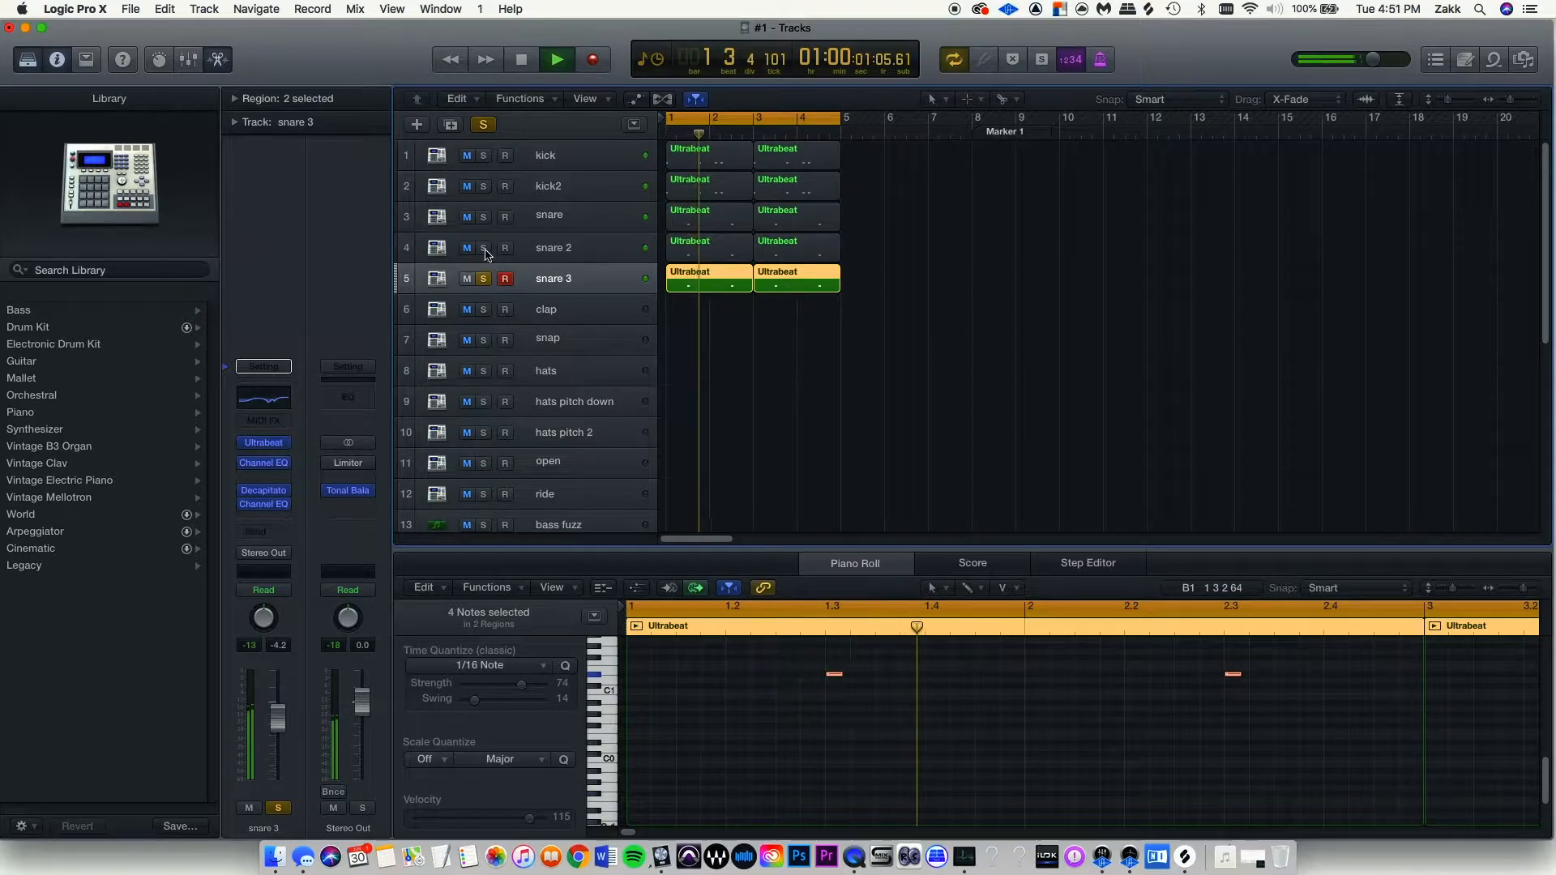
{"action": "left_click", "coordinate": [484, 248]}
{"action": "key", "text": "space"}
{"action": "key", "text": "space"}
{"action": "left_click", "coordinate": [484, 217]}
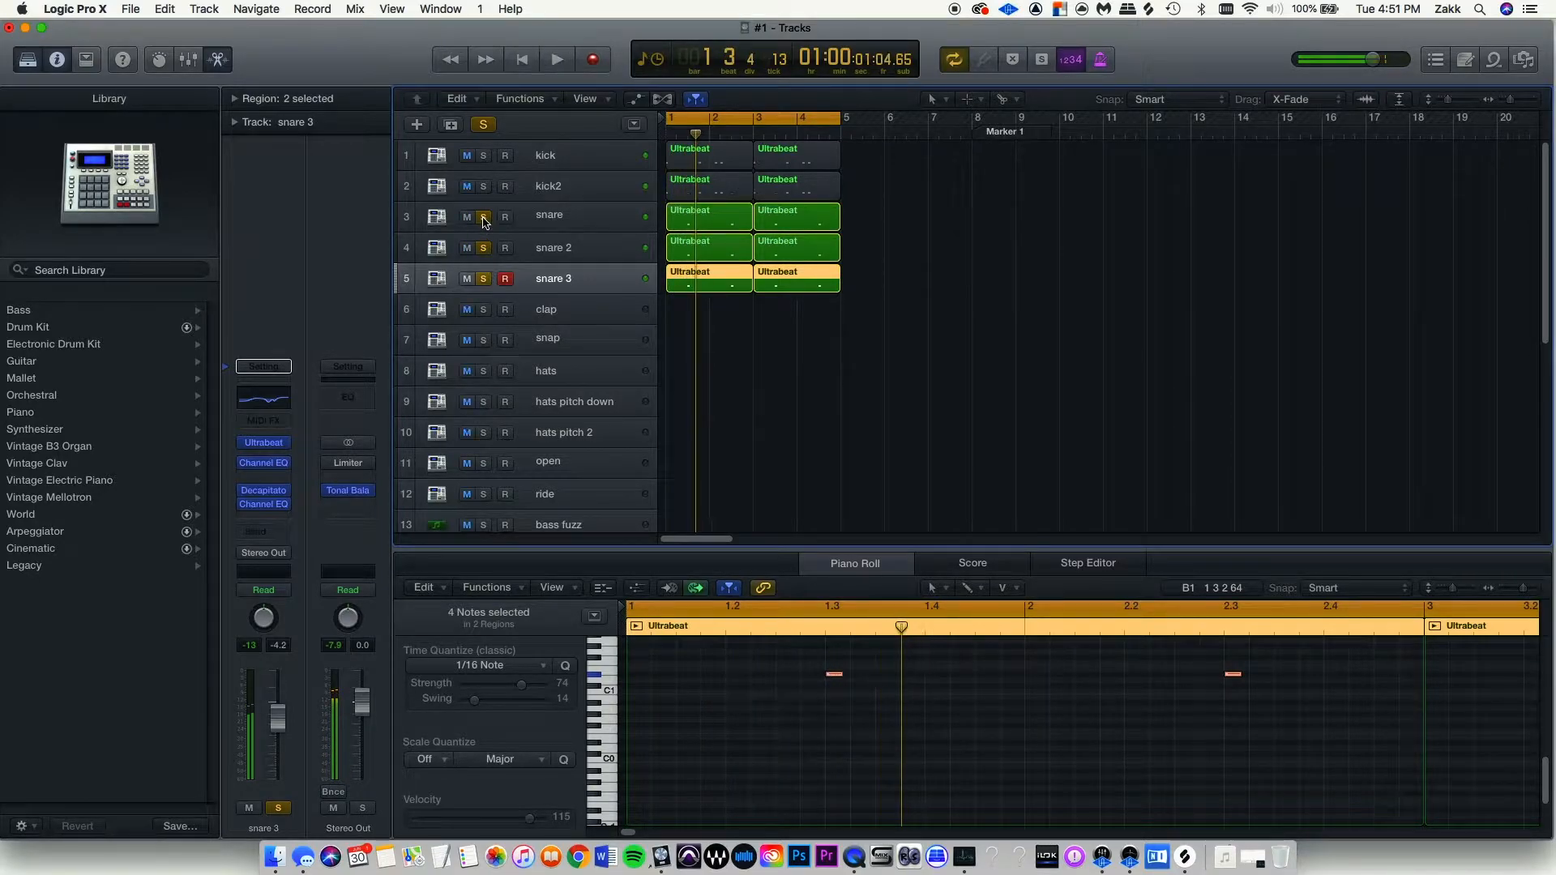
{"action": "key", "text": "space"}
{"action": "left_click", "coordinate": [485, 216], "text": "alt"}
{"action": "left_click", "coordinate": [485, 213]}
{"action": "left_click", "coordinate": [483, 186]}
{"action": "key", "text": "space"}
{"action": "key", "text": "space"}
{"action": "left_click", "coordinate": [484, 155]}
{"action": "left_click", "coordinate": [484, 185]}
{"action": "key", "text": "space"}
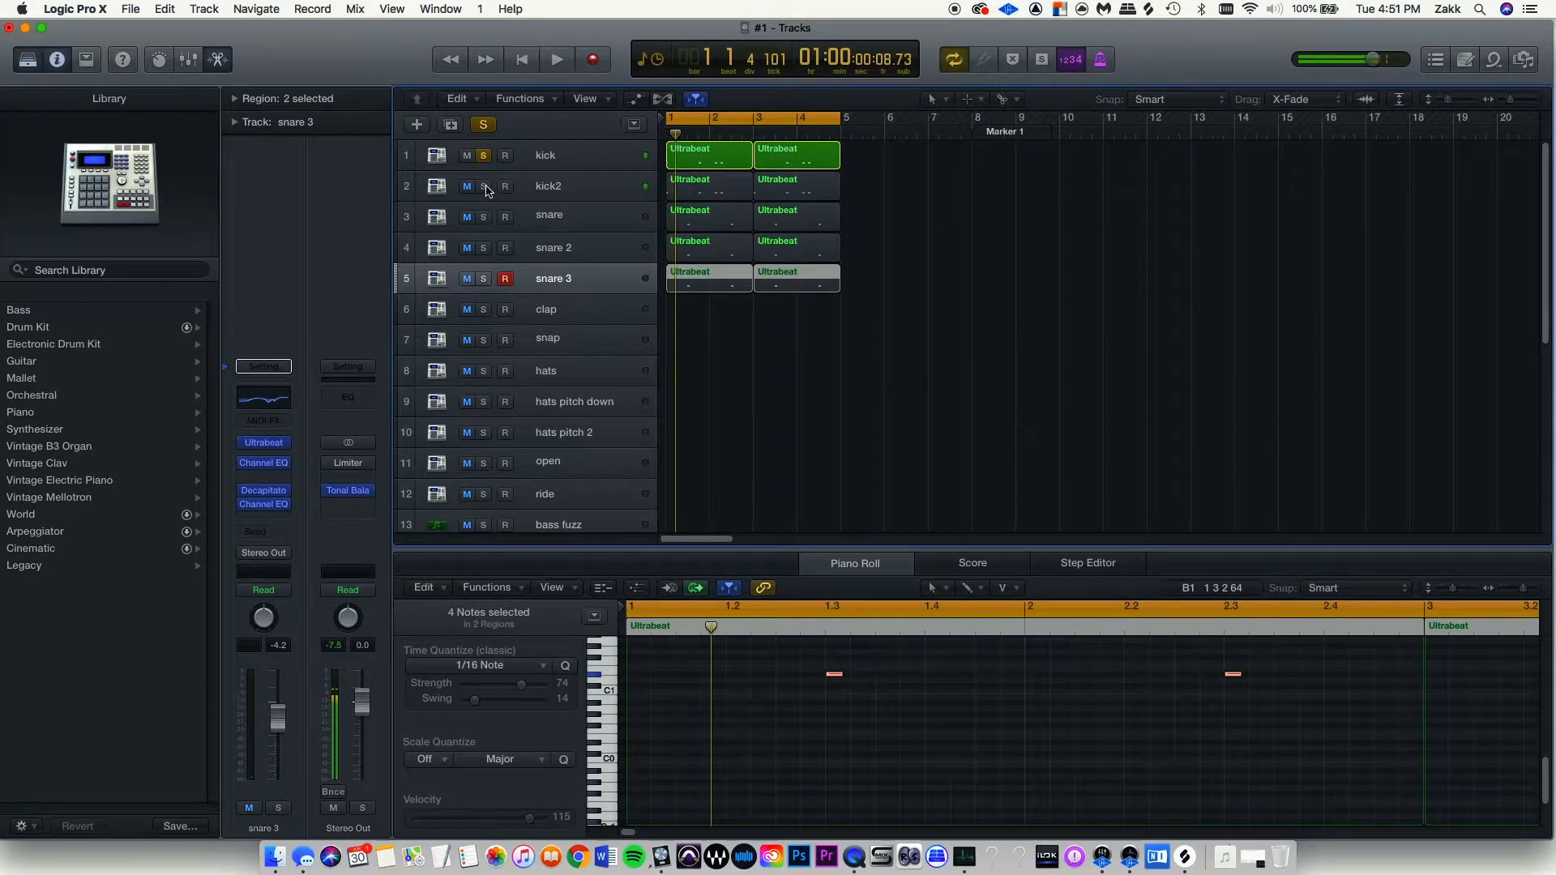
{"action": "left_click", "coordinate": [484, 185]}
{"action": "key", "text": "space"}
{"action": "left_click", "coordinate": [484, 185]}
{"action": "left_click", "coordinate": [484, 155]}
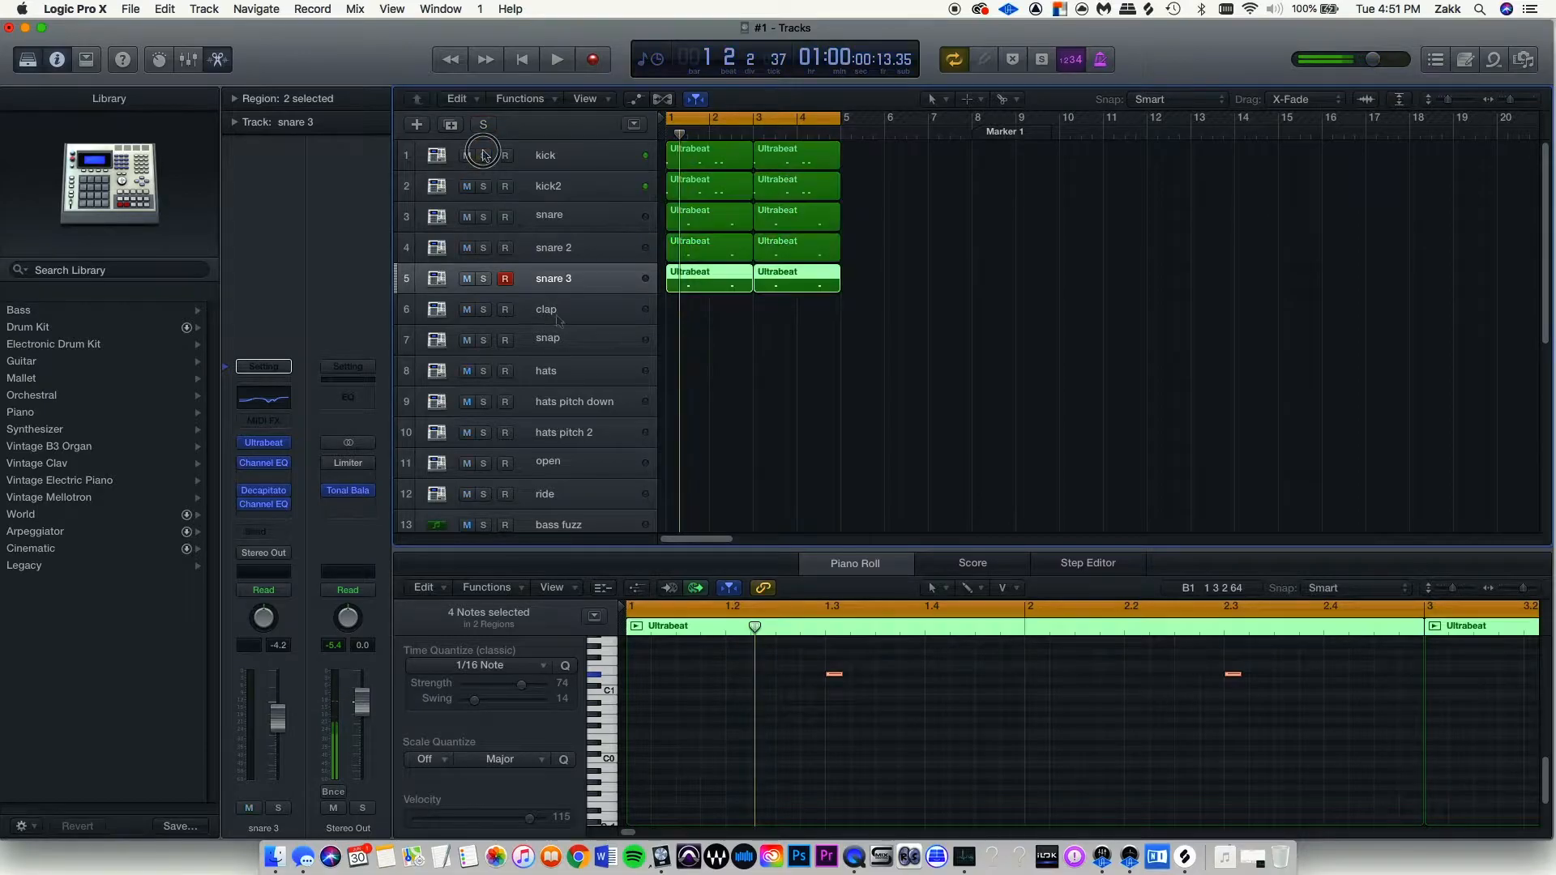
Open the clap track's Ultrabeat, run its step sequencer, and drop the clap pattern onto the clap track.
{"action": "left_click", "coordinate": [558, 316]}
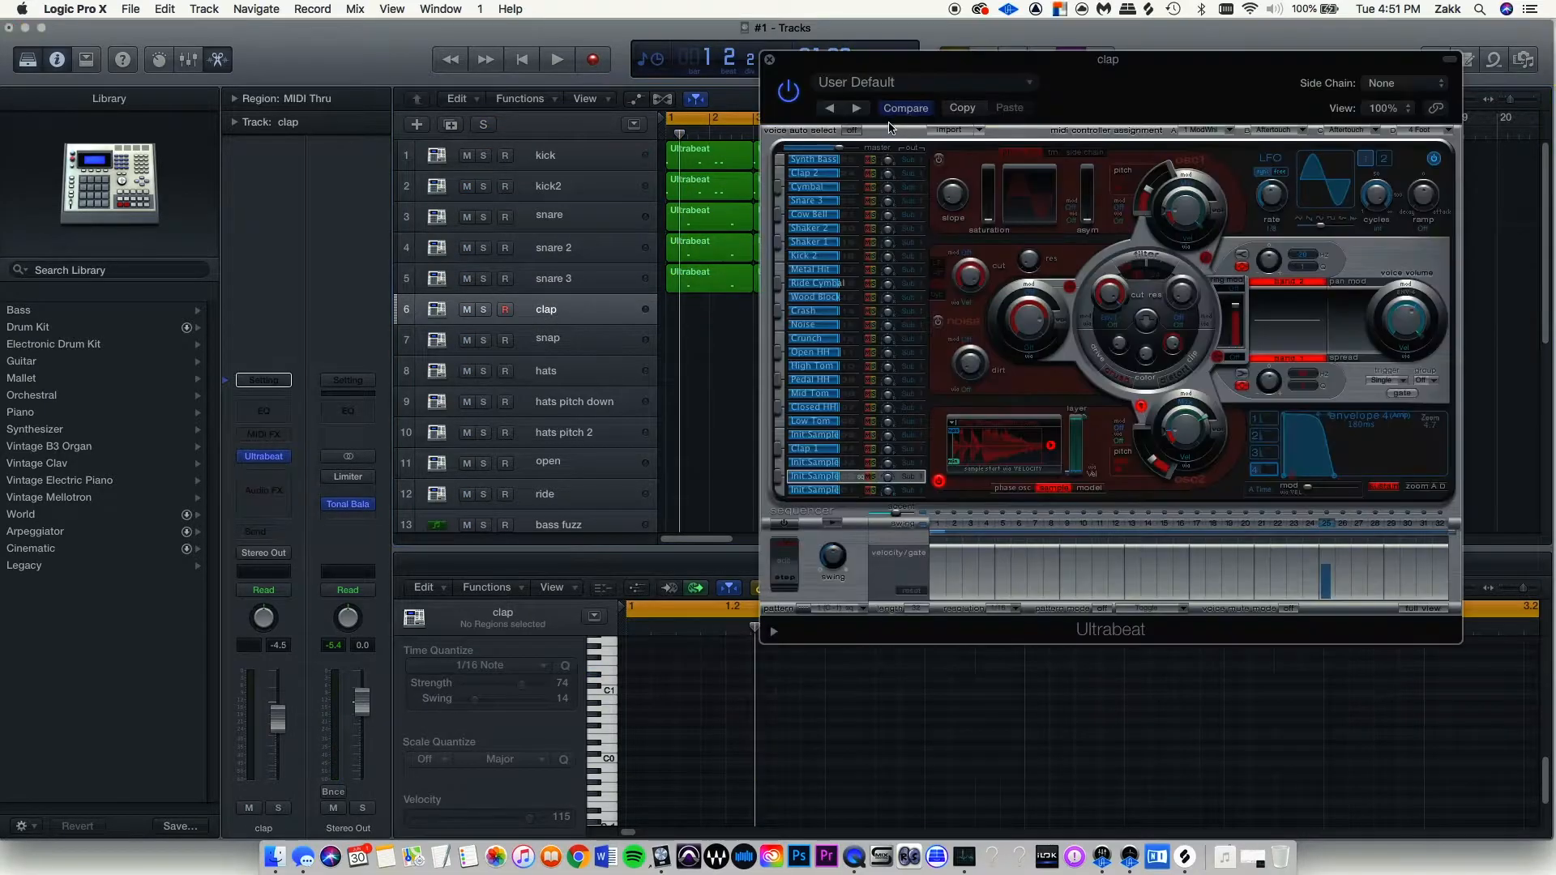
{"action": "left_click_drag", "start_coordinate": [1096, 65], "coordinate": [1151, 53]}
{"action": "key", "text": "space"}
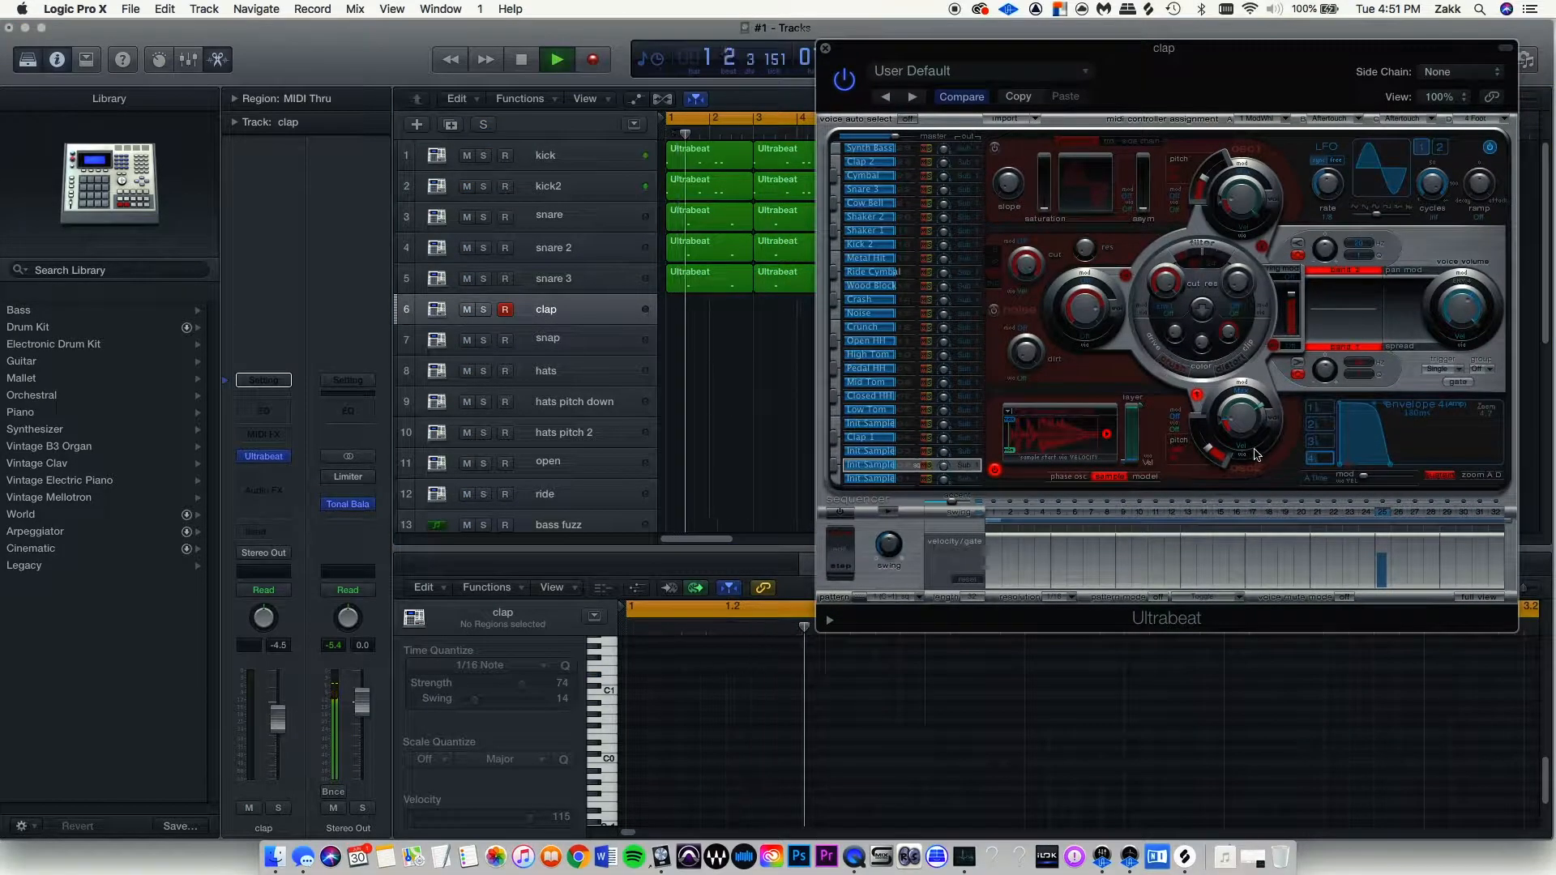
{"action": "left_click", "coordinate": [841, 513]}
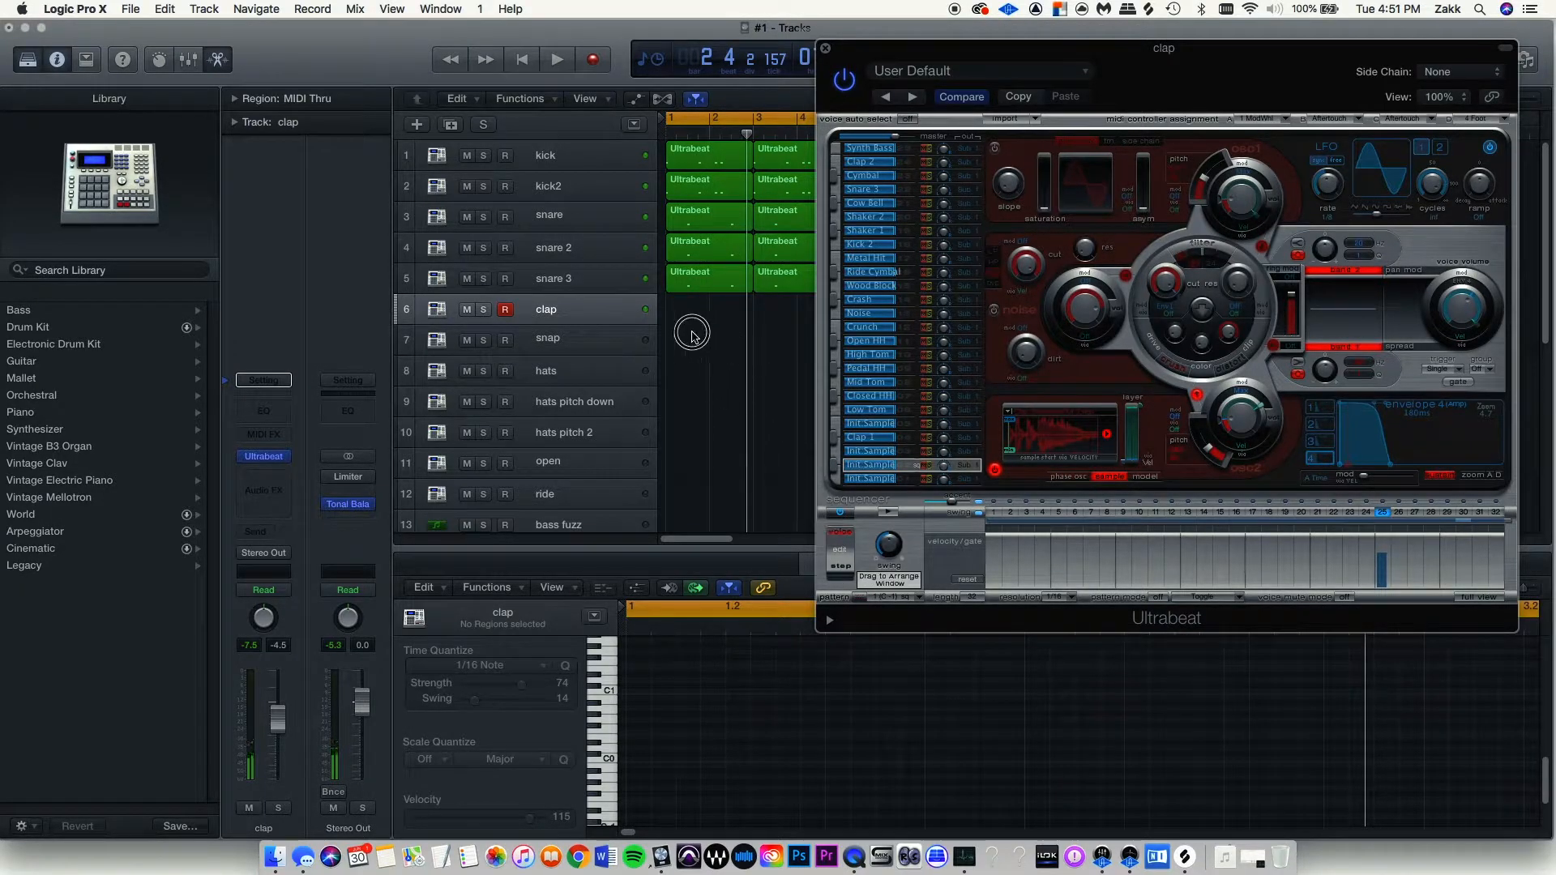
{"action": "left_click_drag", "start_coordinate": [864, 604], "coordinate": [713, 312]}
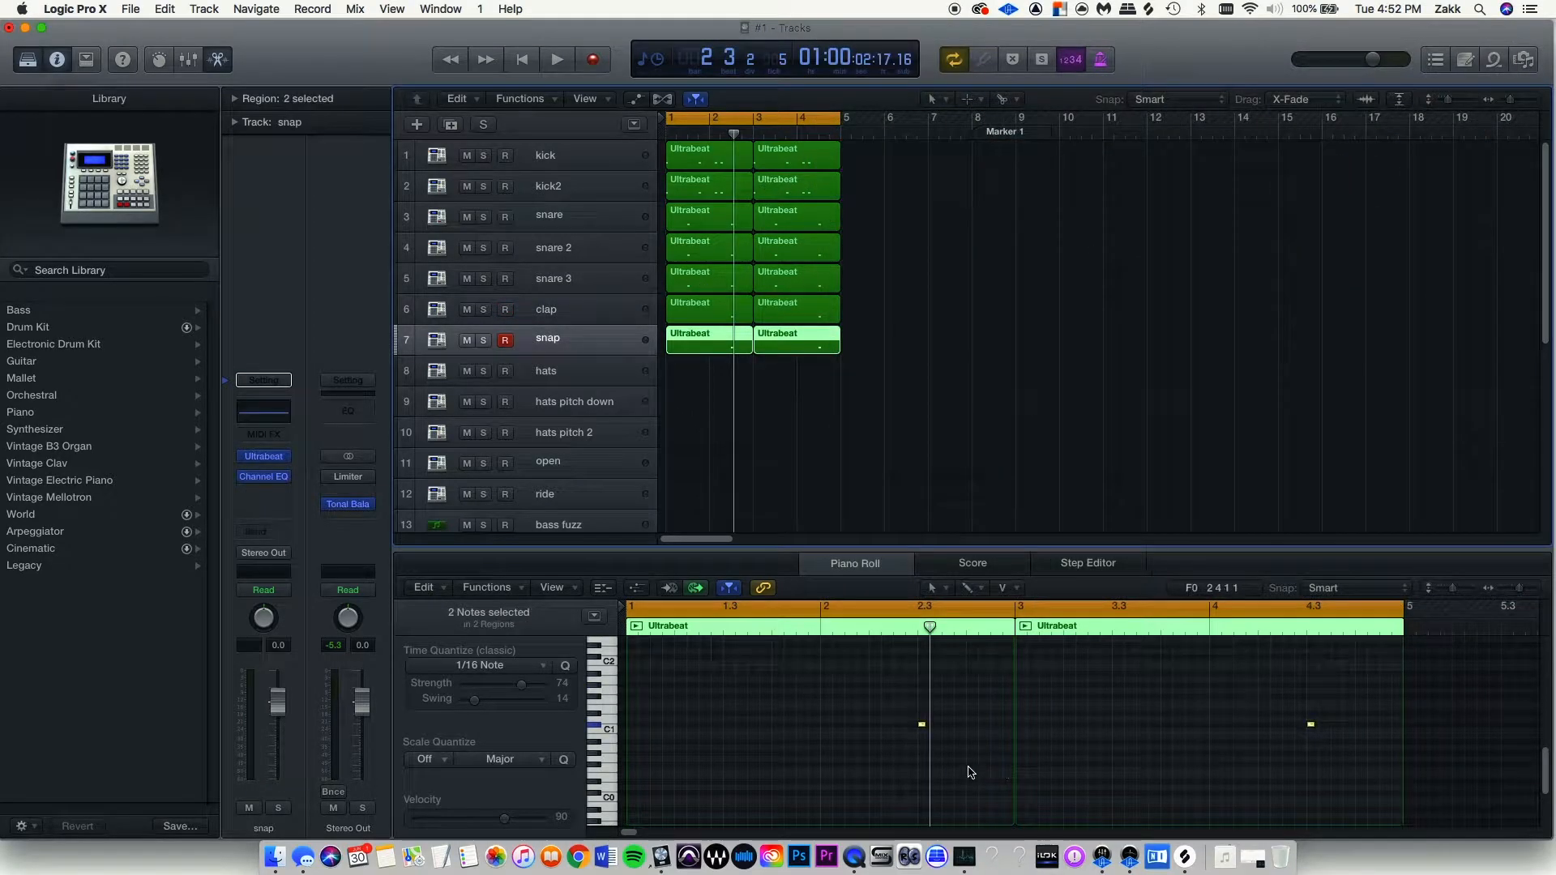
Raise the snap note up to D#1 in the Piano Roll.
{"action": "scroll", "coordinate": [953, 756], "scroll_direction": "up", "scroll_amount": 5}
{"action": "scroll", "coordinate": [911, 738], "scroll_direction": "left", "scroll_amount": 1}
{"action": "left_click_drag", "start_coordinate": [922, 727], "coordinate": [922, 716]}
Audition the drum loop, toggling Cycle off and back on for bars 1–5.
{"action": "key", "text": "space"}
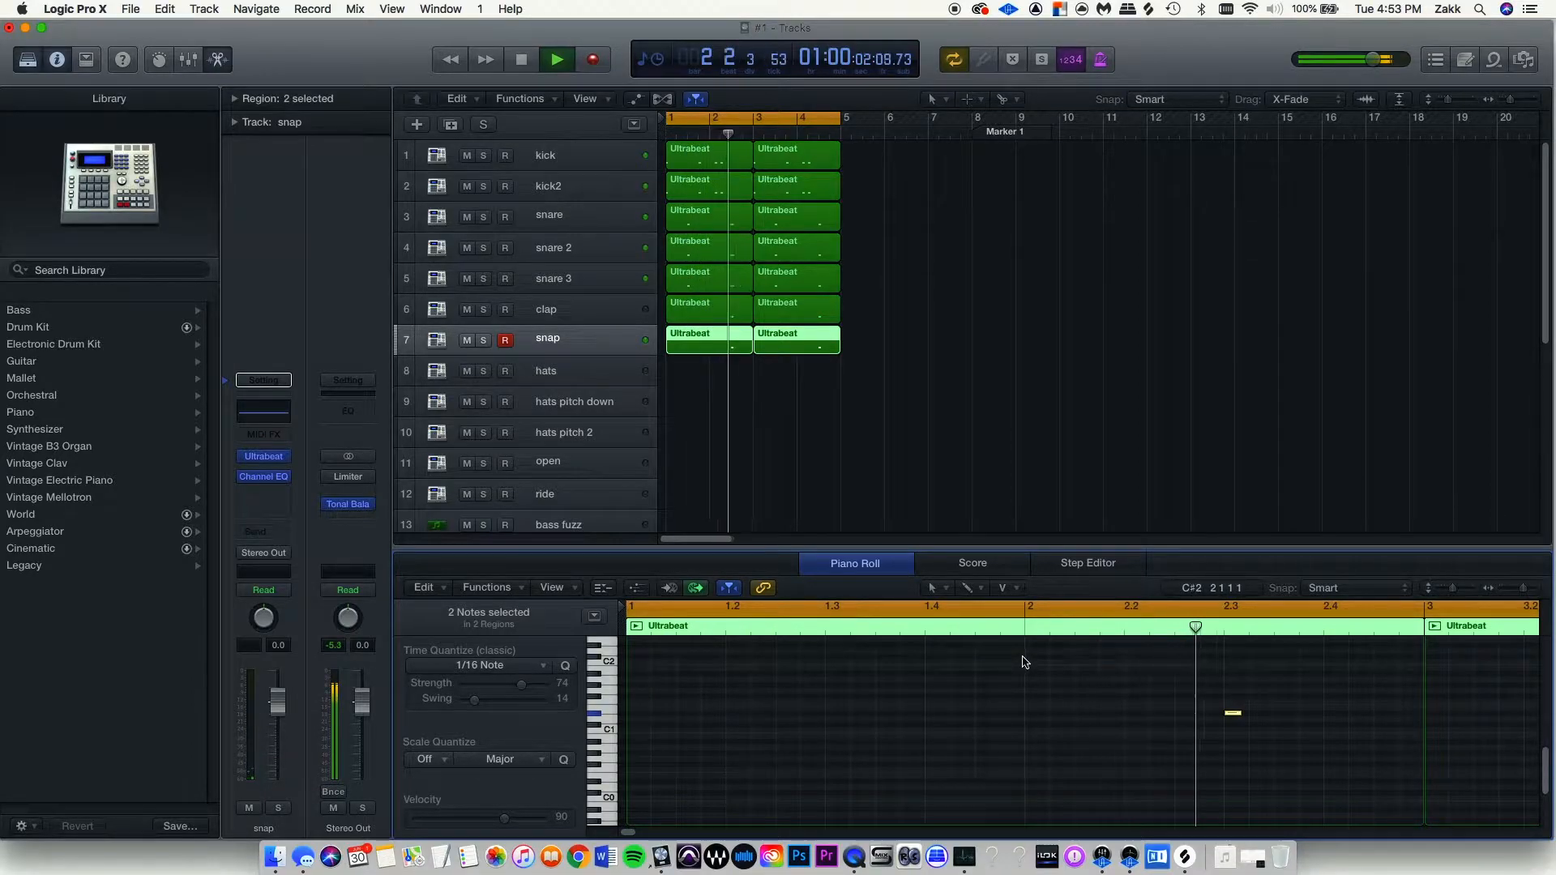
{"action": "key", "text": "c"}
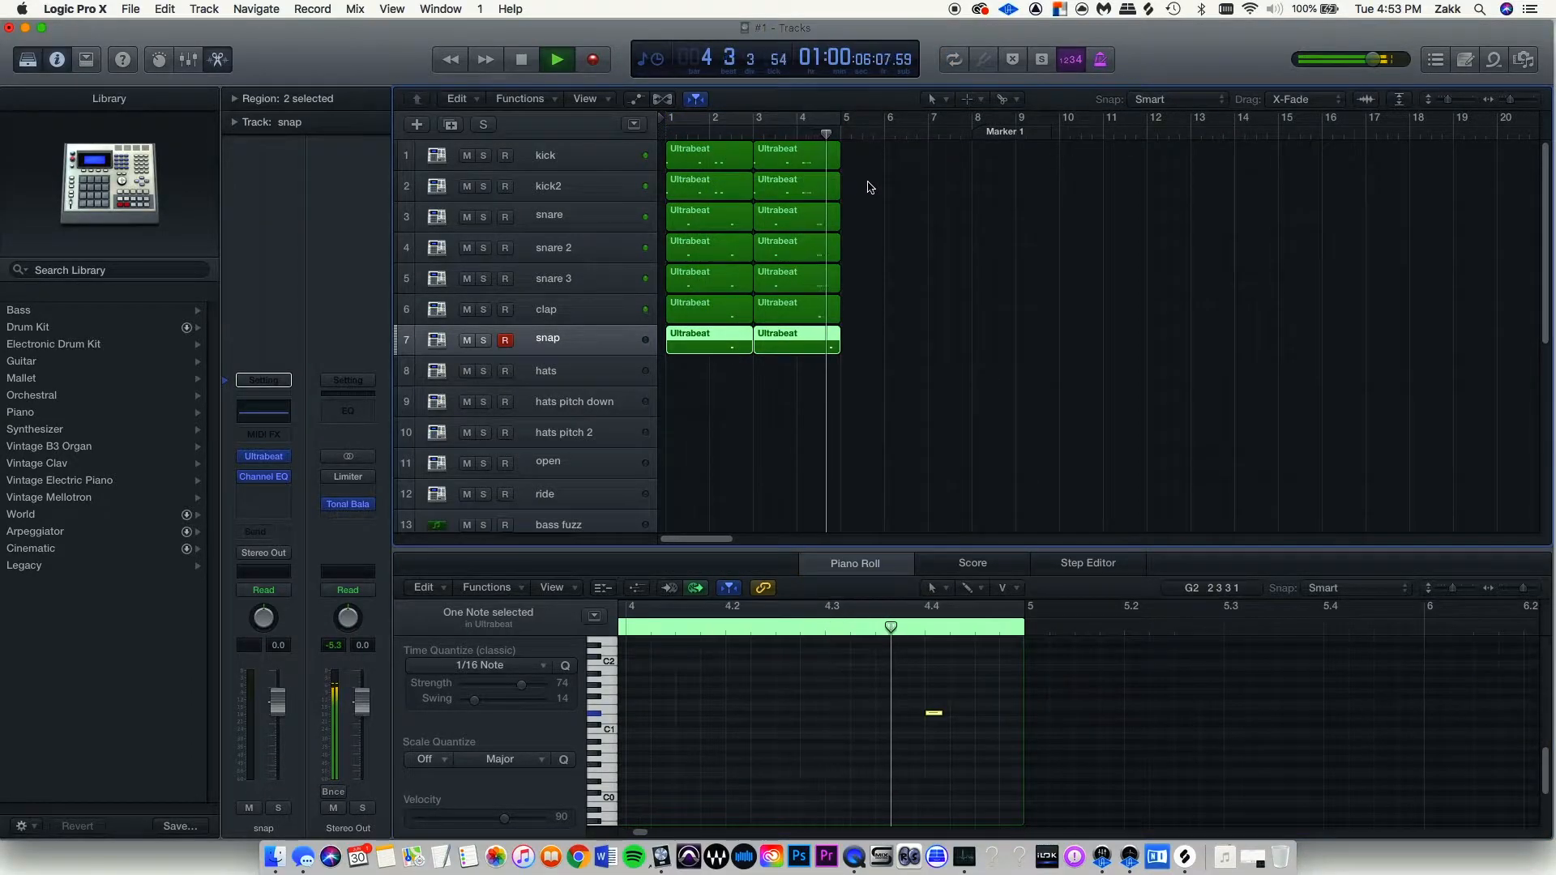
{"action": "key", "text": "space"}
{"action": "left_click", "coordinate": [756, 123]}
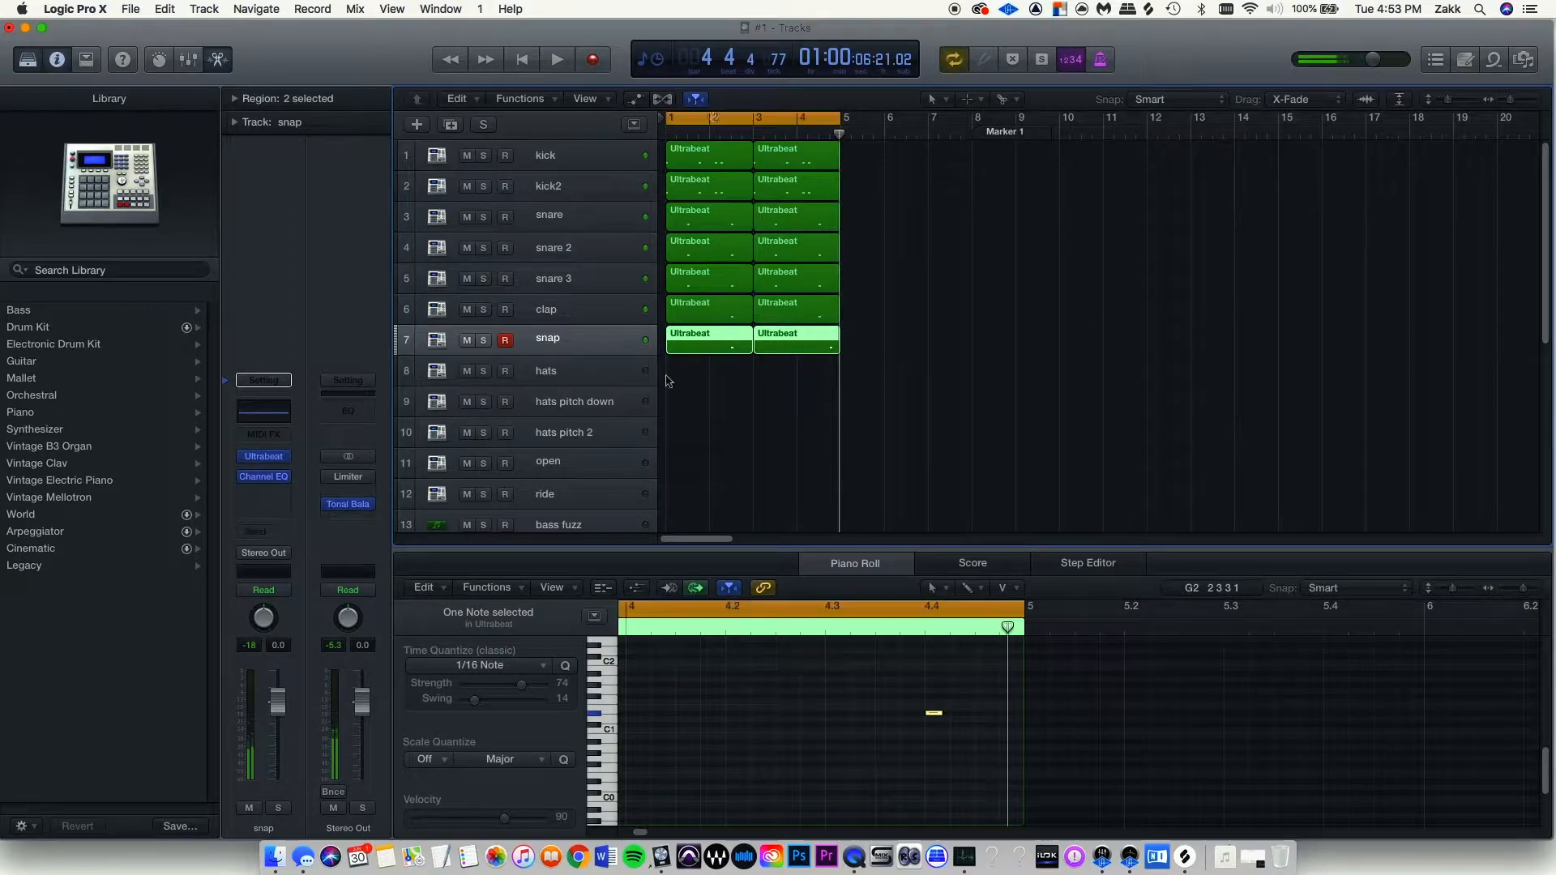
{"action": "left_click", "coordinate": [580, 377]}
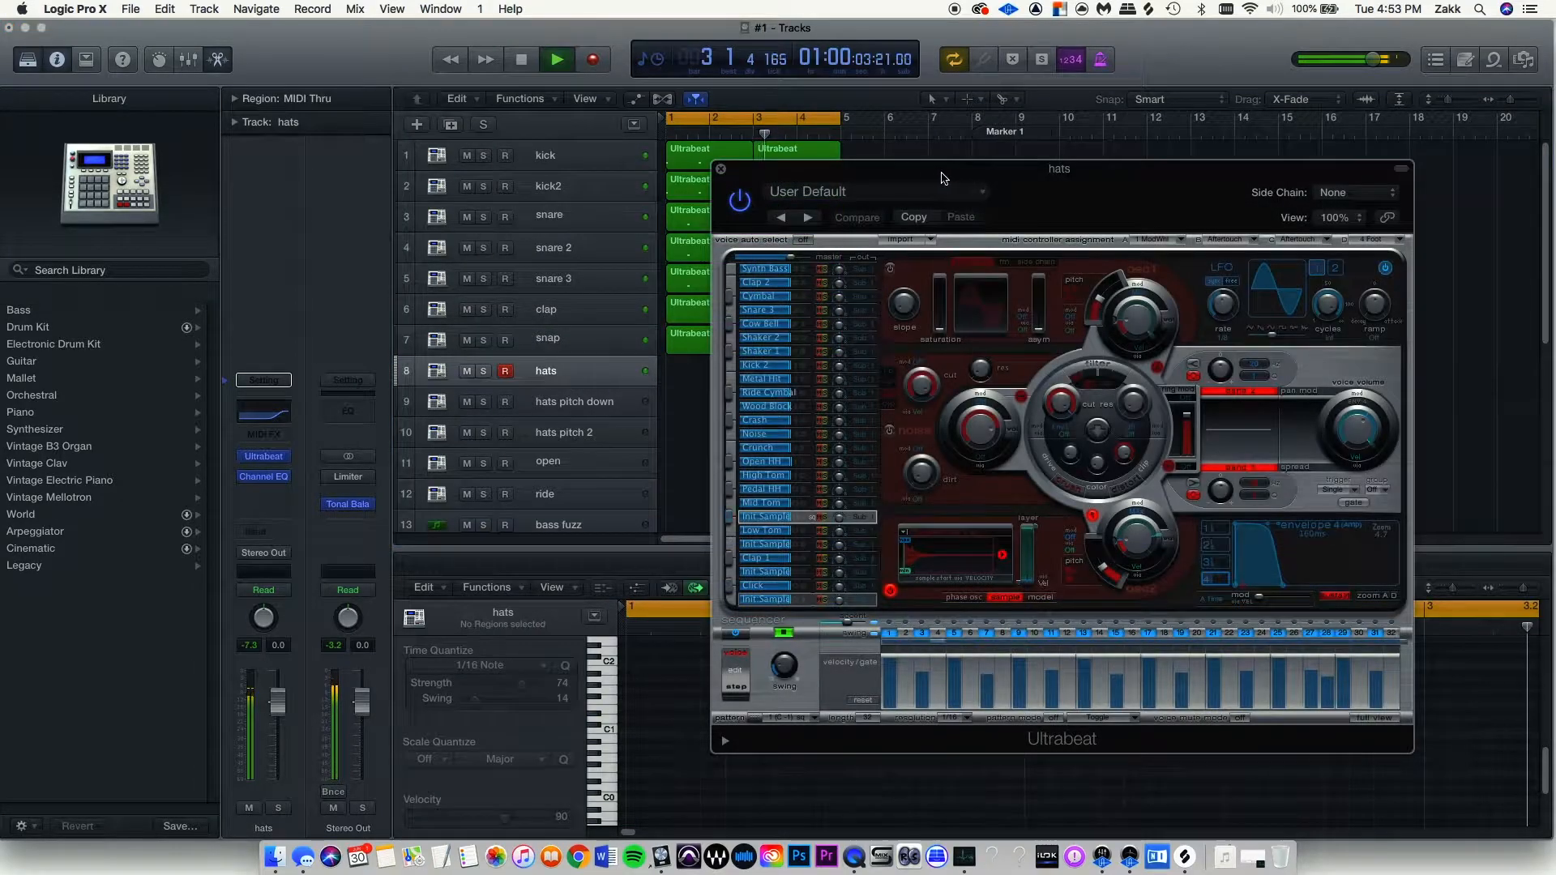
Drop the hi-hat Ultrabeat pattern onto the hats track after moving the drum machine window aside.
{"action": "left_click_drag", "start_coordinate": [941, 177], "coordinate": [1180, 108]}
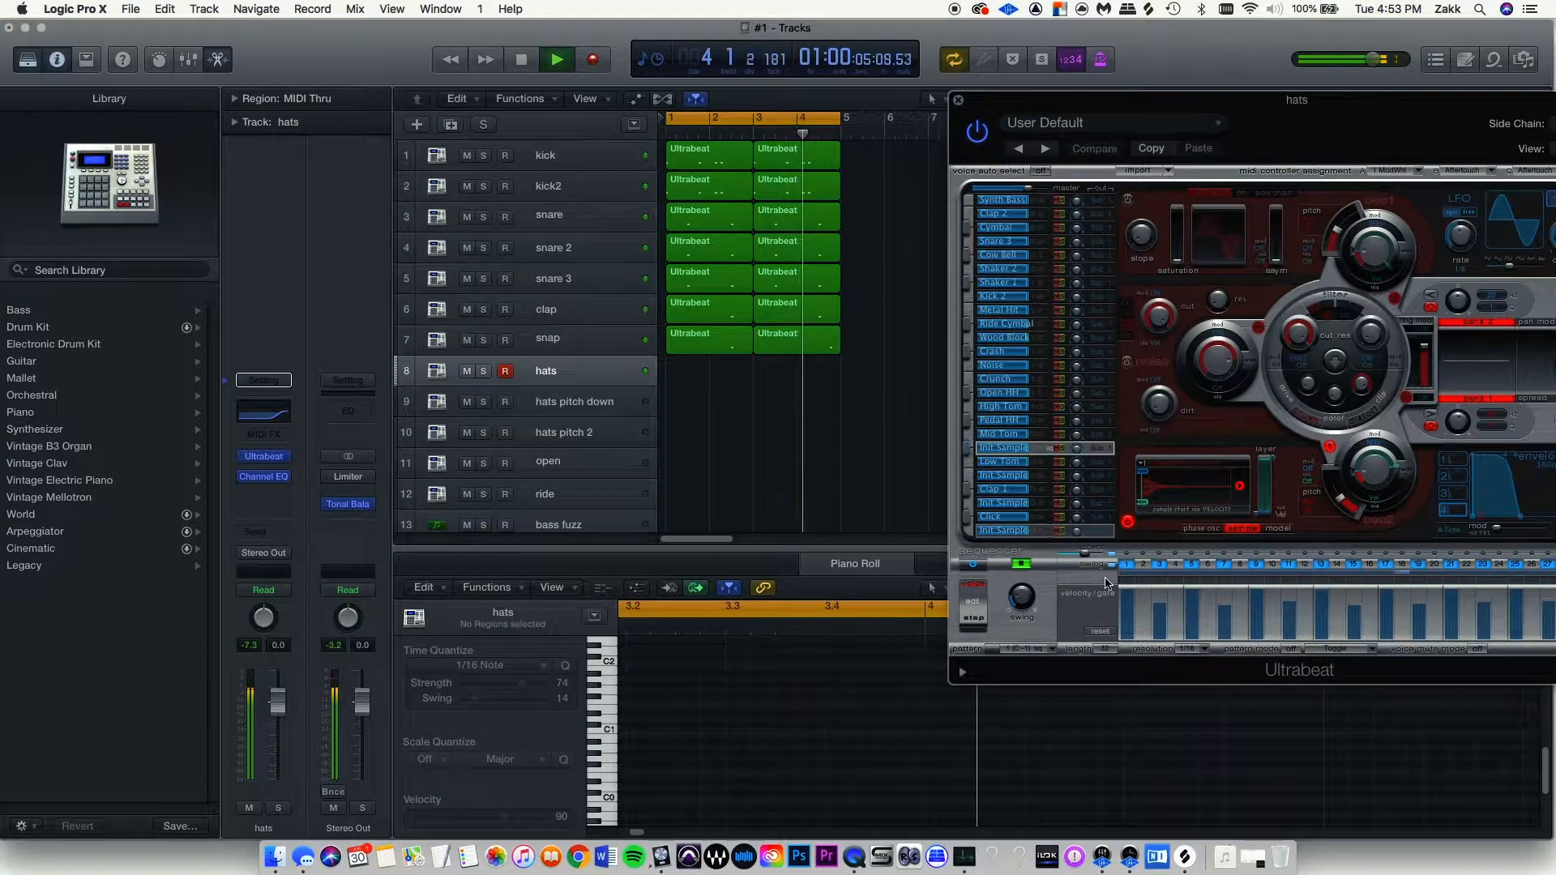
{"action": "key", "text": "space"}
{"action": "left_click_drag", "start_coordinate": [920, 567], "coordinate": [685, 371]}
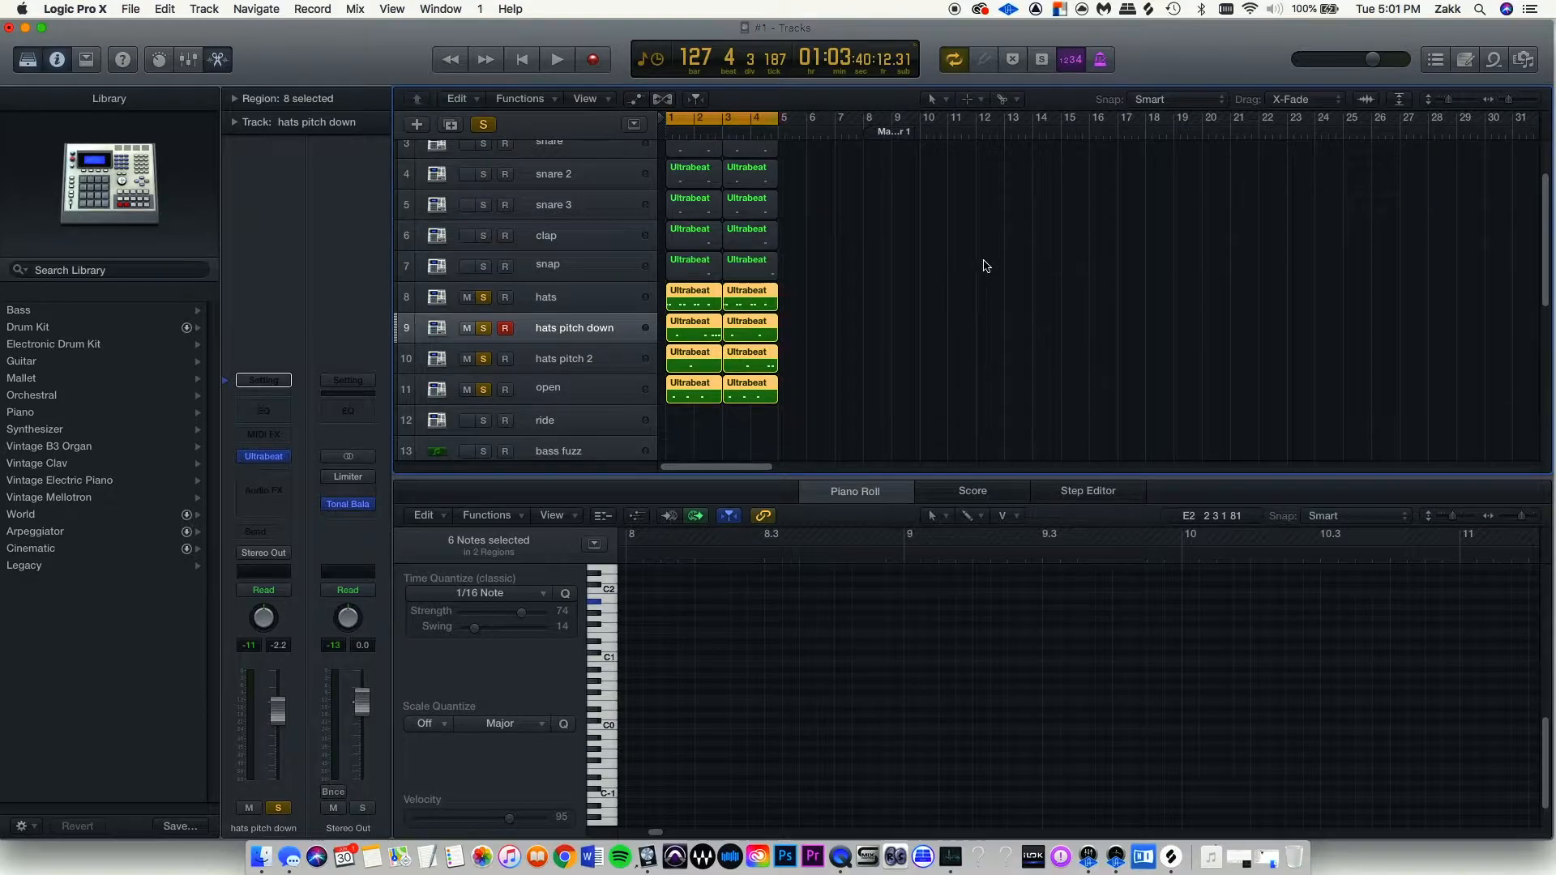
{"action": "key", "text": "space"}
{"action": "scroll", "coordinate": [804, 340], "scroll_direction": "up", "scroll_amount": 5}
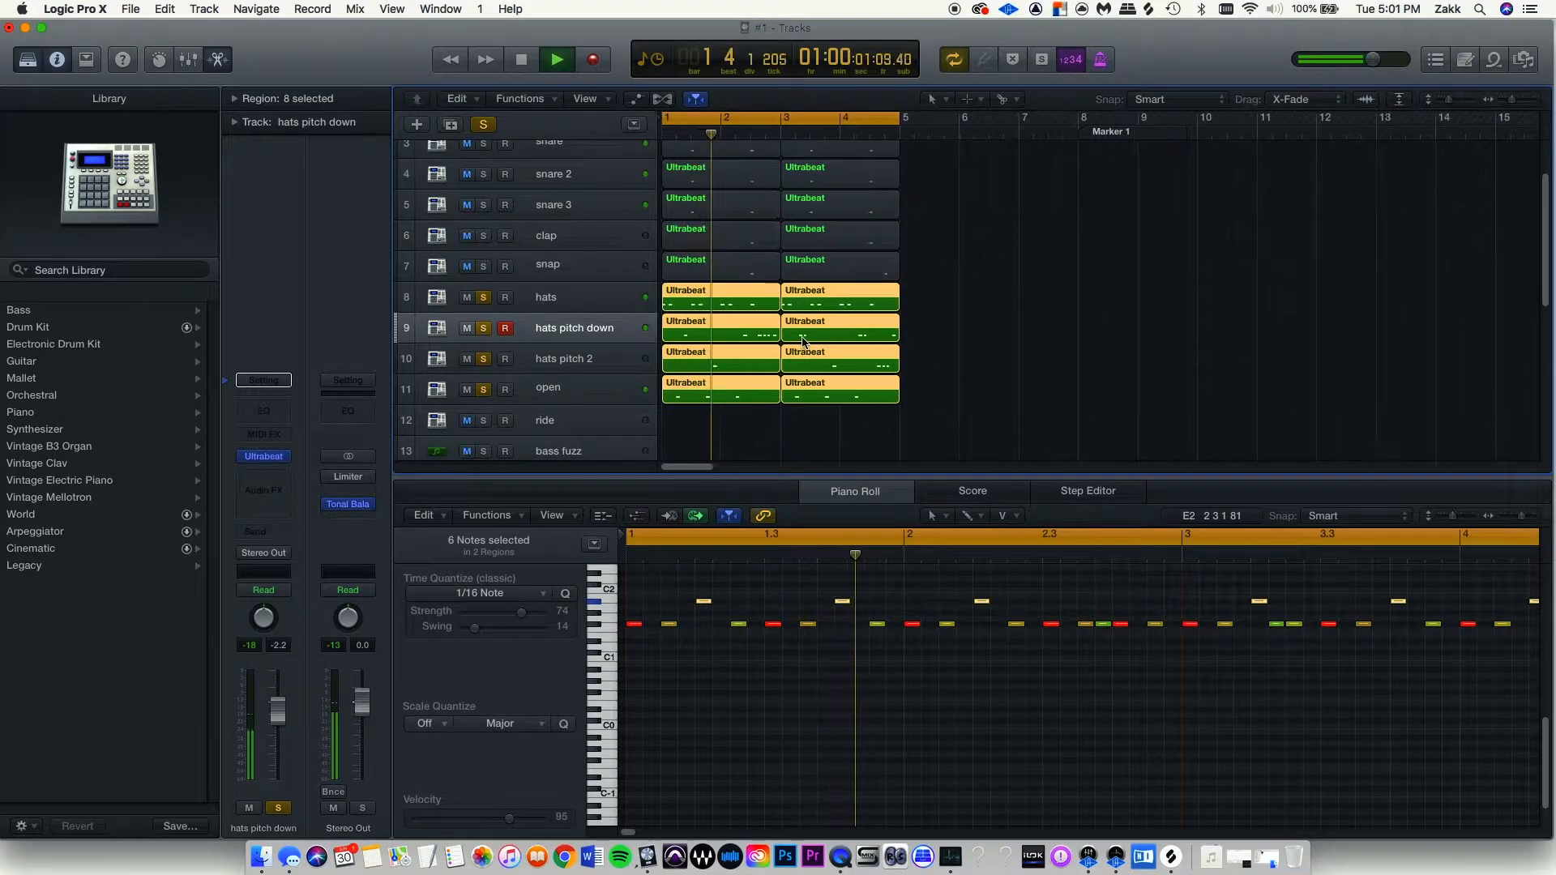
{"action": "scroll", "coordinate": [804, 340], "scroll_direction": "up", "scroll_amount": 2}
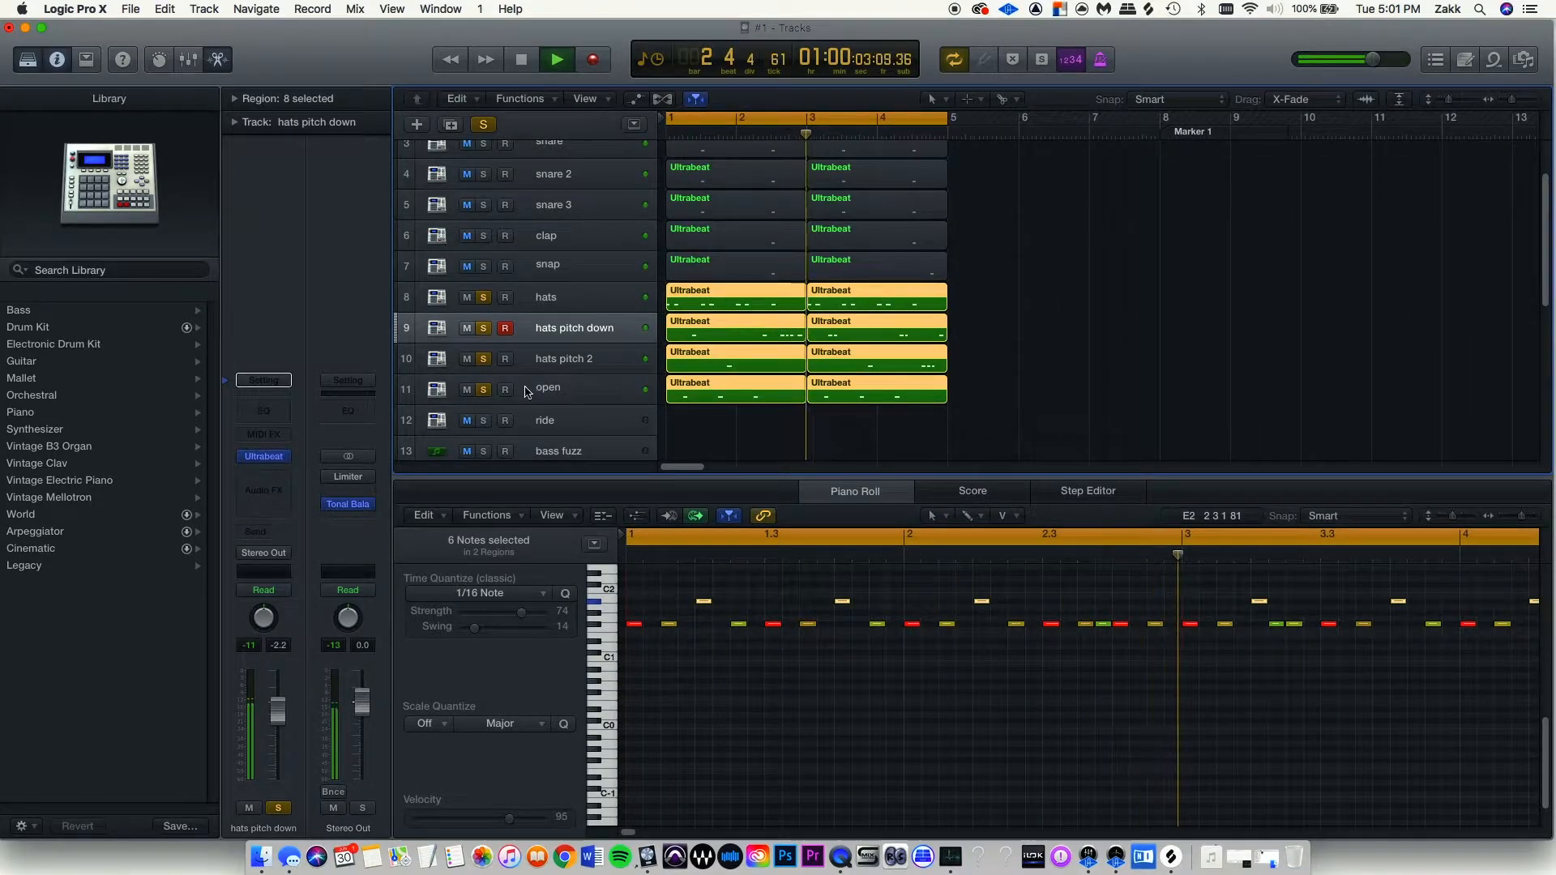
{"action": "key", "text": "space"}
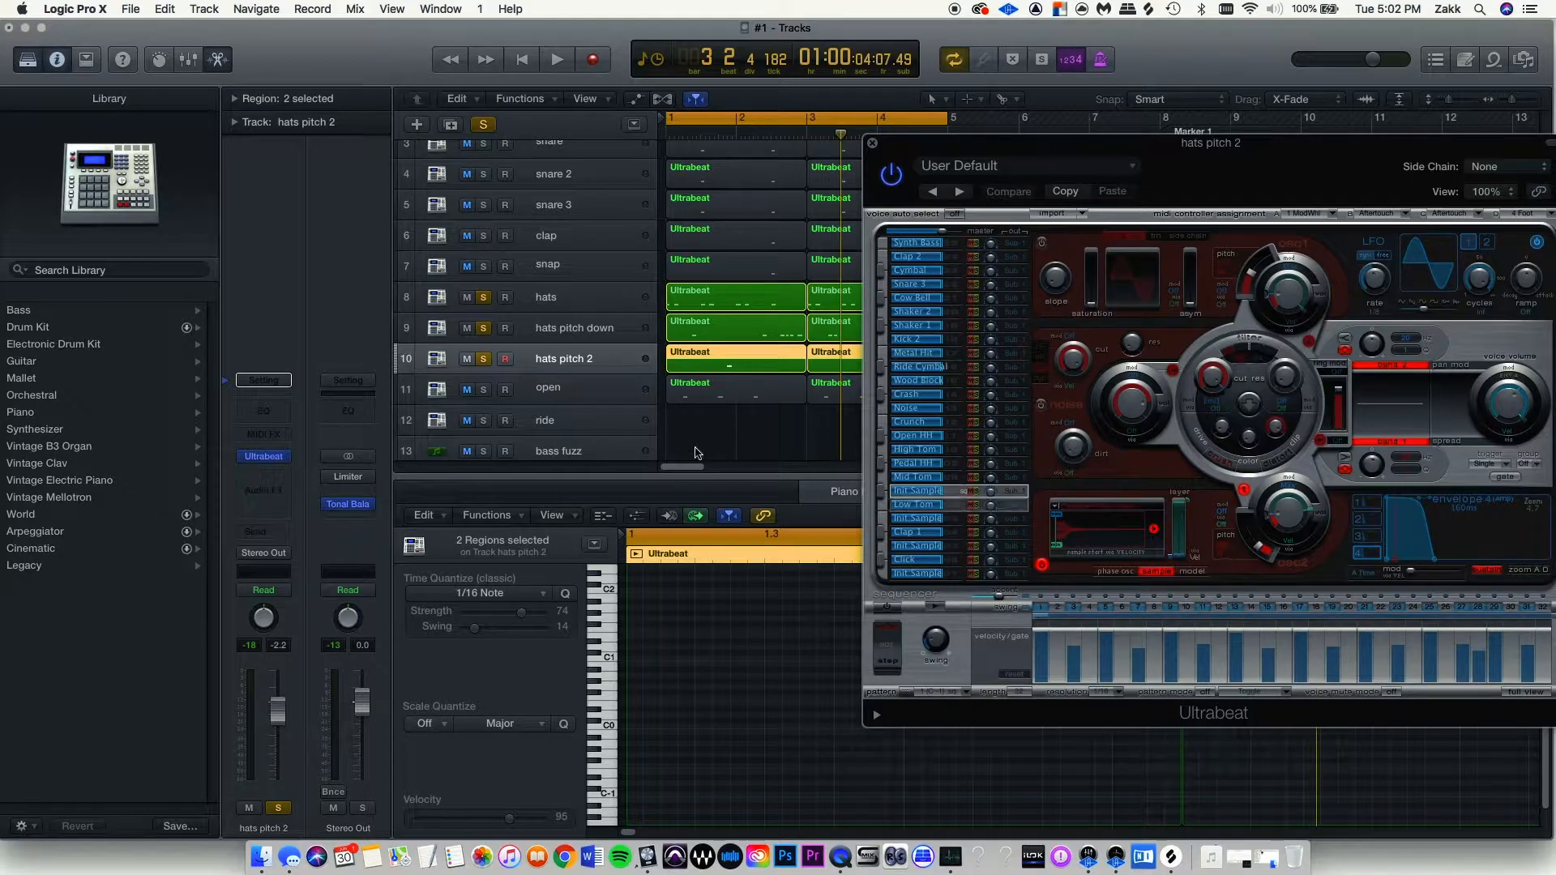
{"action": "left_click", "coordinate": [565, 325]}
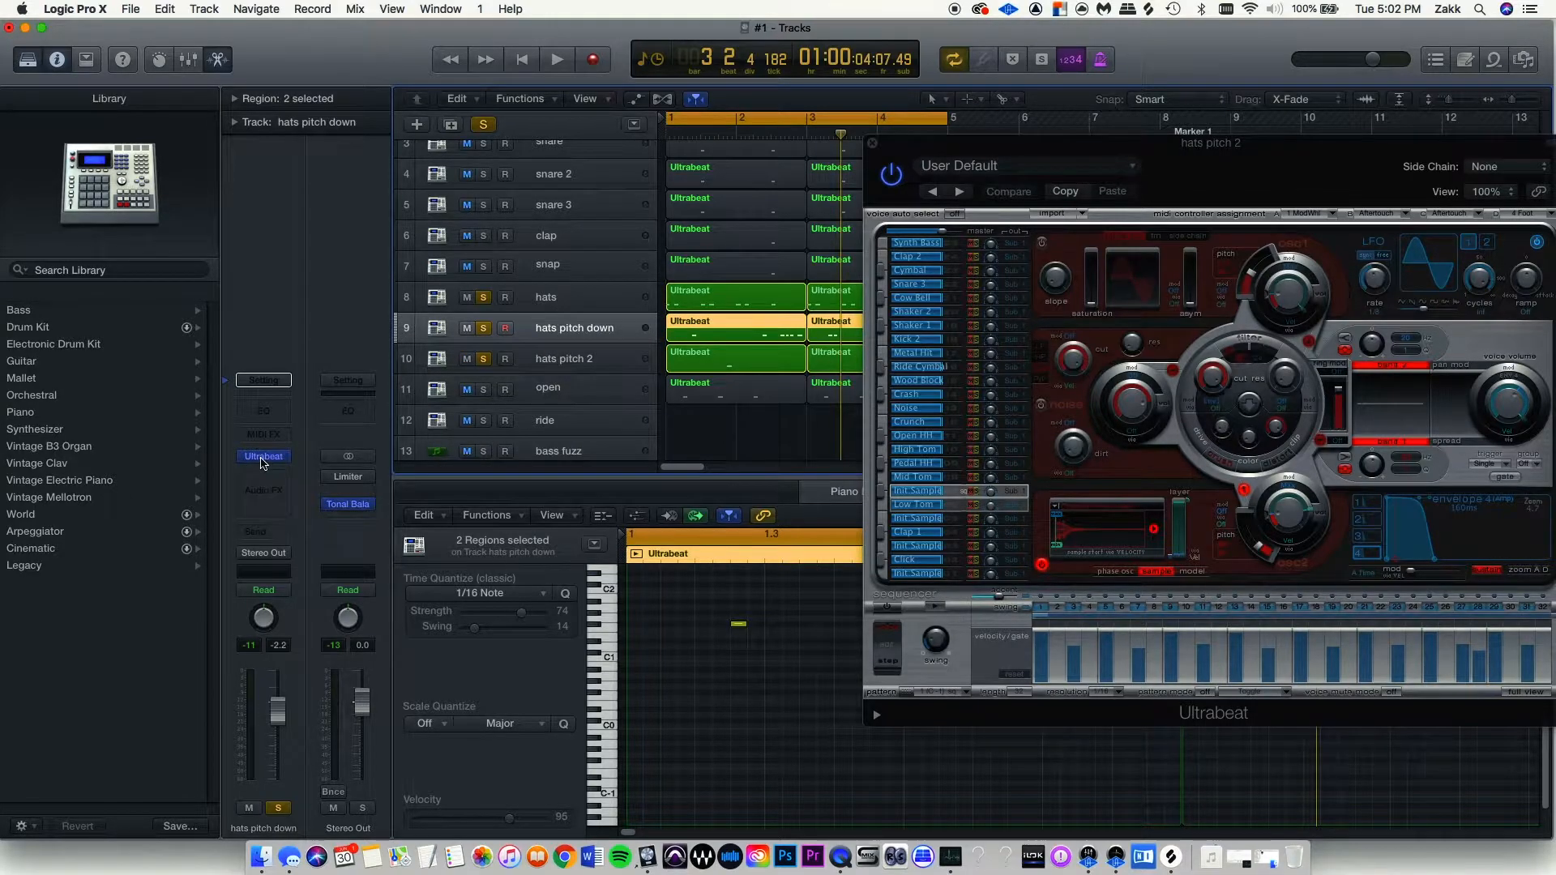
{"action": "left_click", "coordinate": [264, 457]}
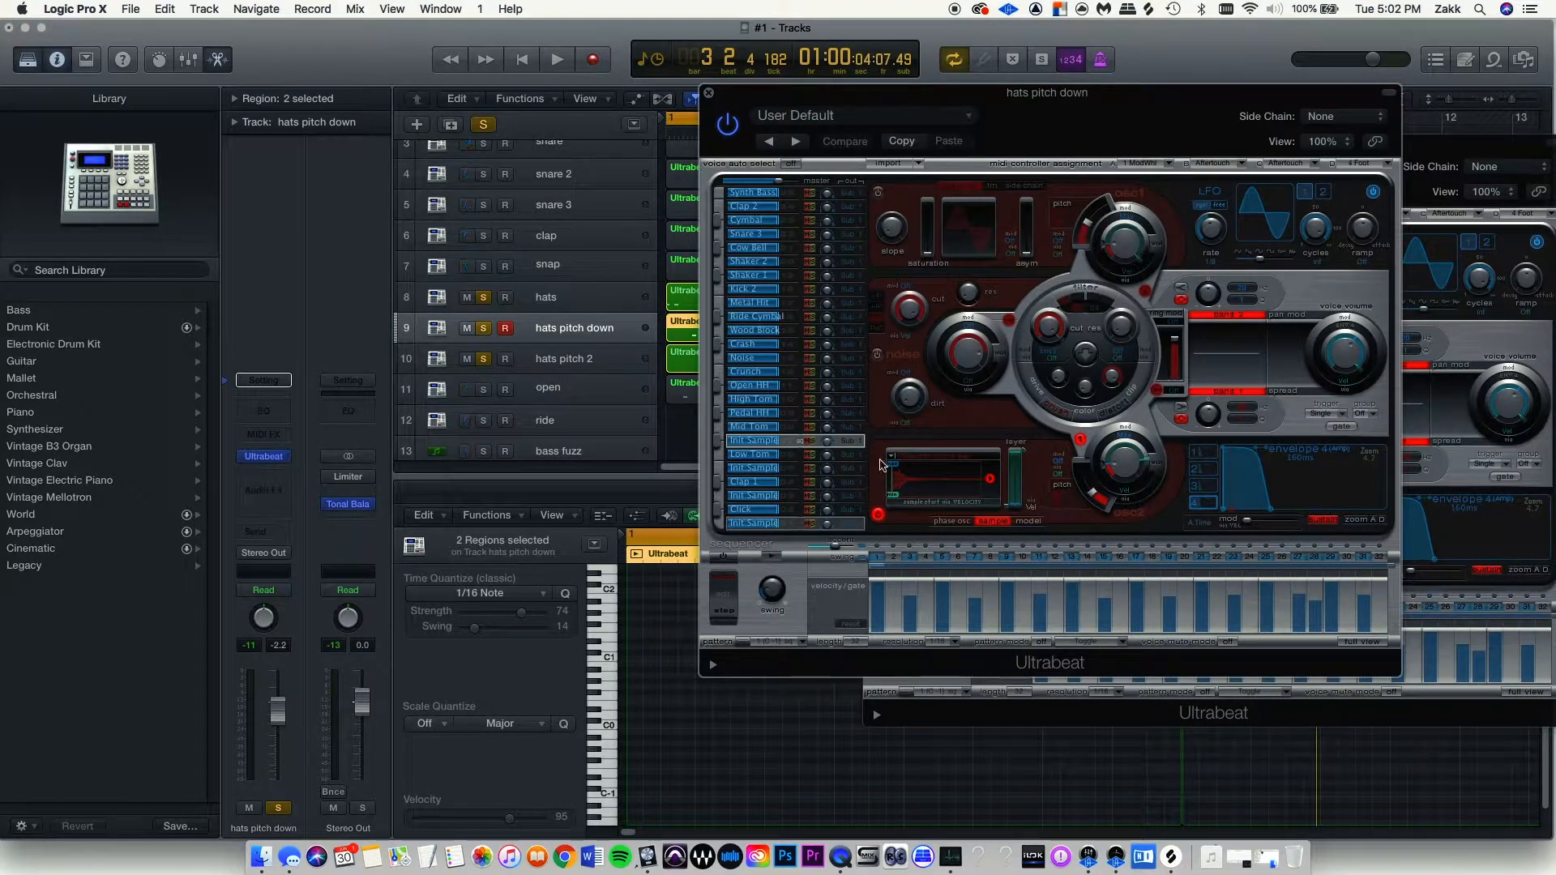
{"action": "key", "text": "Up"}
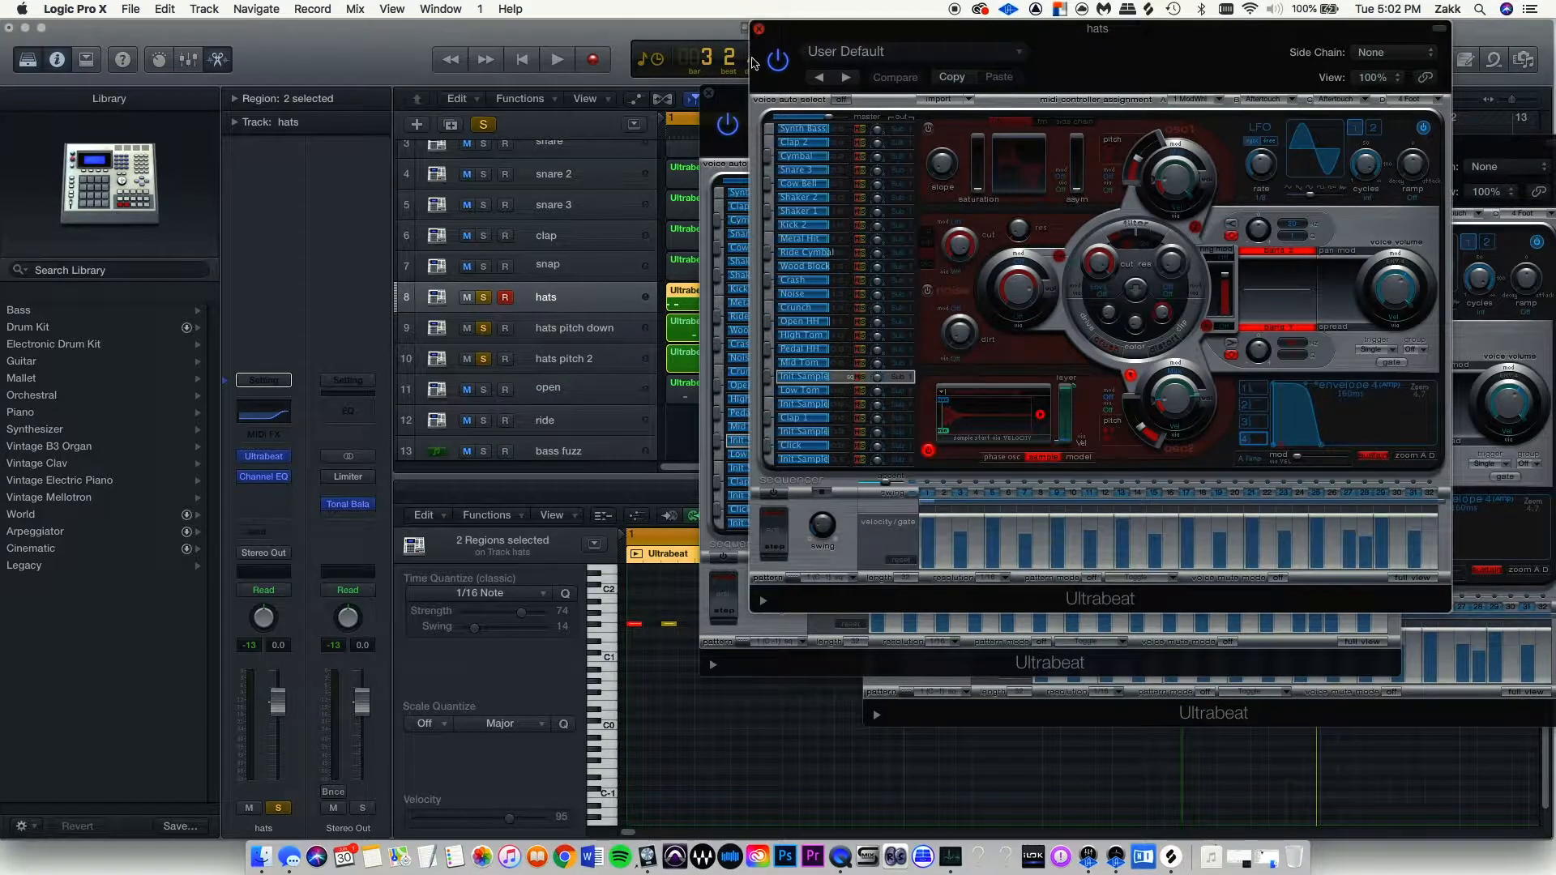
{"action": "left_click", "coordinate": [759, 29]}
{"action": "left_click", "coordinate": [708, 93]}
{"action": "left_click", "coordinate": [873, 144]}
{"action": "key", "text": "space"}
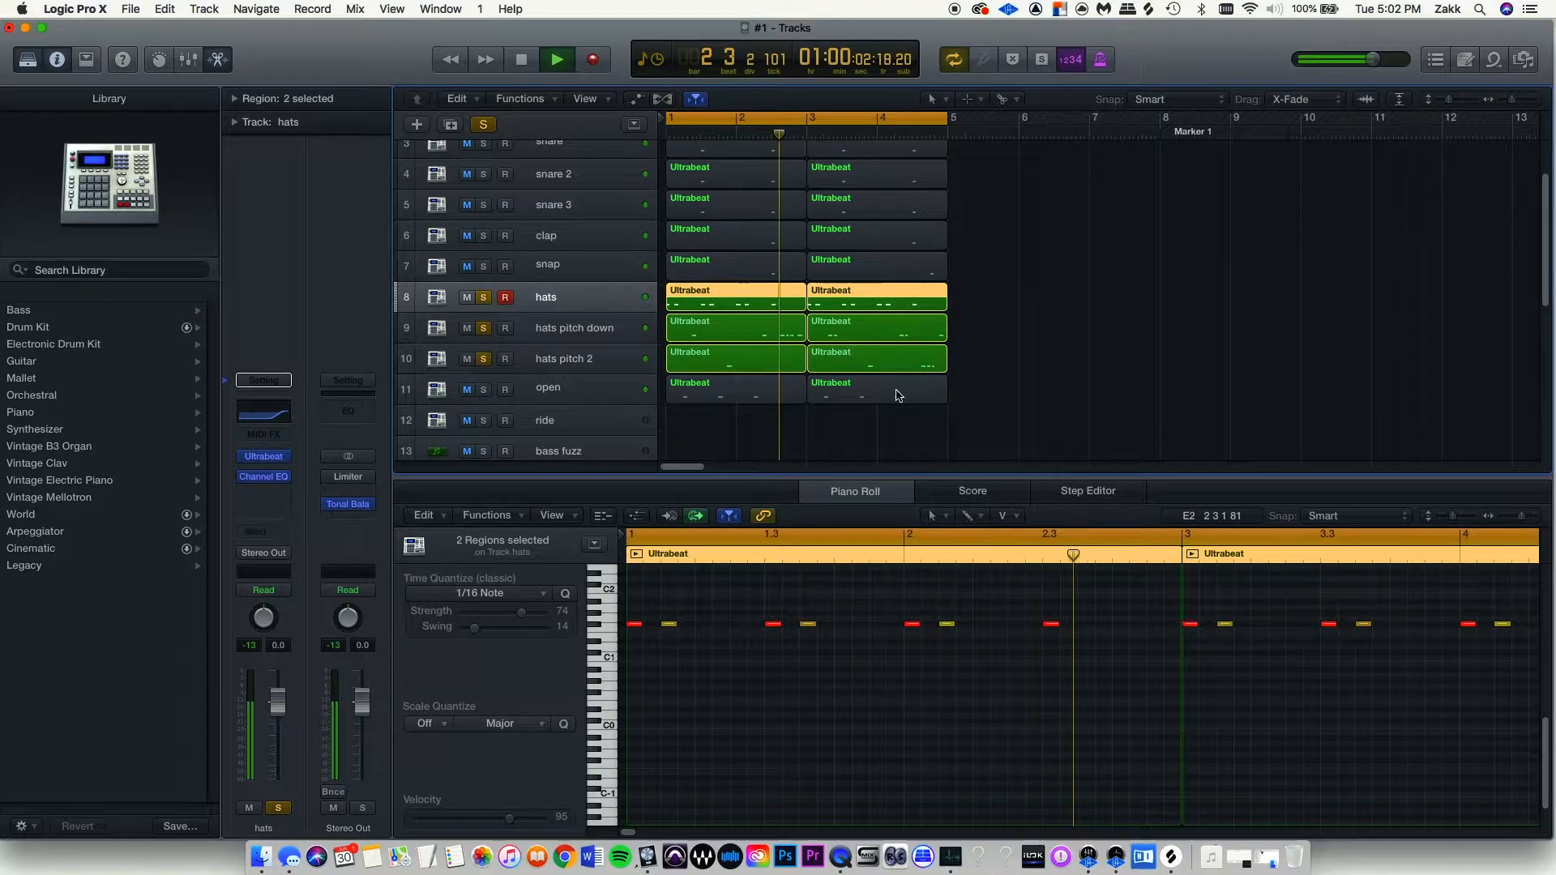
Clear the open track's solo and listen to the full drum kit.
{"action": "key", "text": "space"}
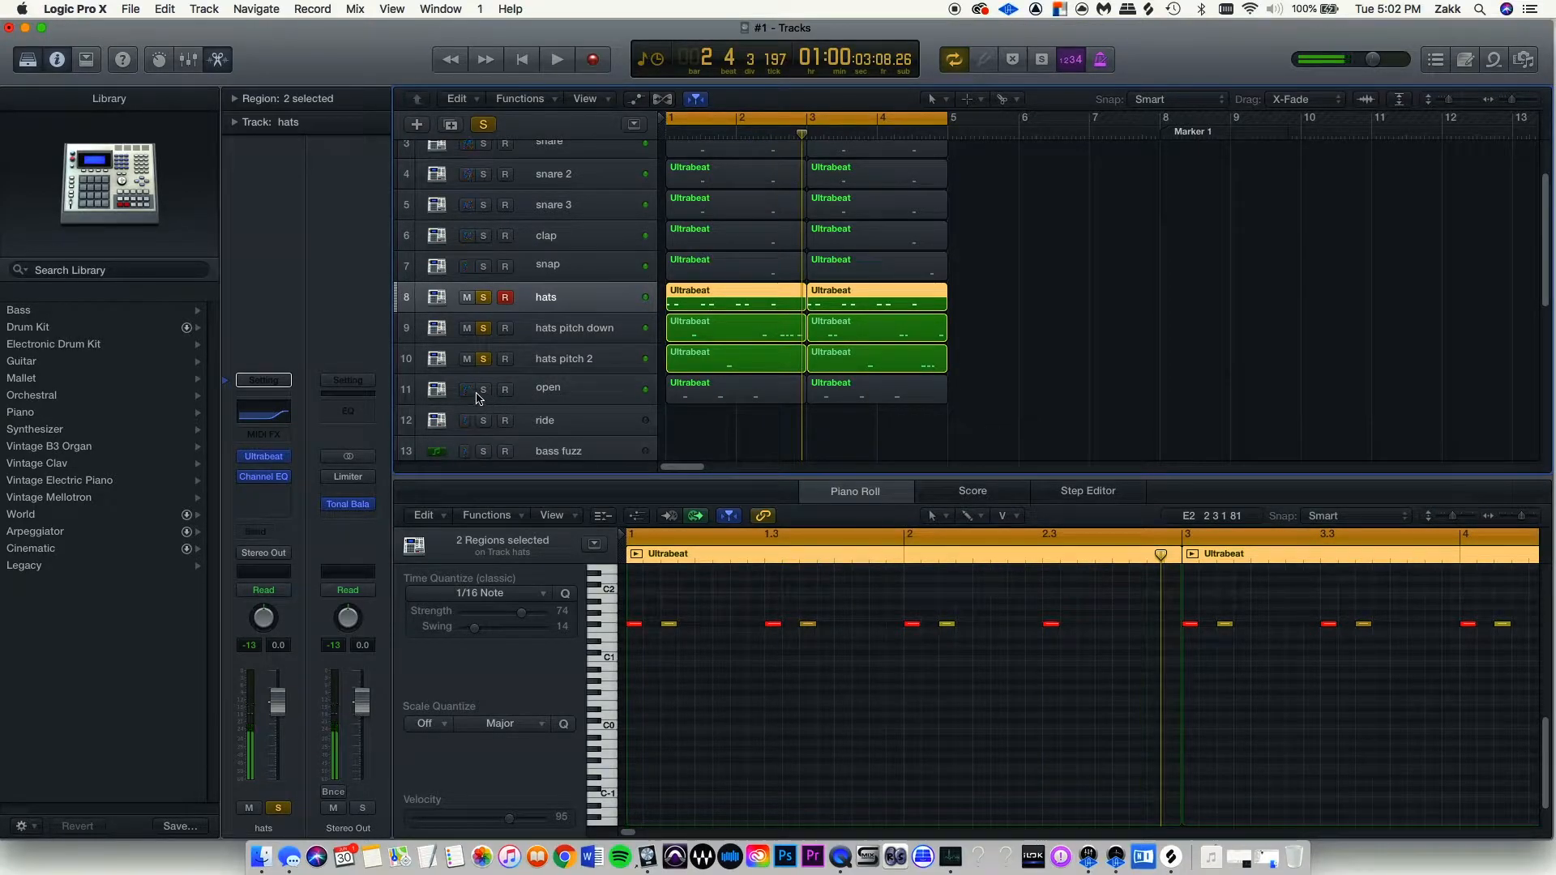
{"action": "left_click", "coordinate": [483, 391]}
{"action": "key", "text": "space"}
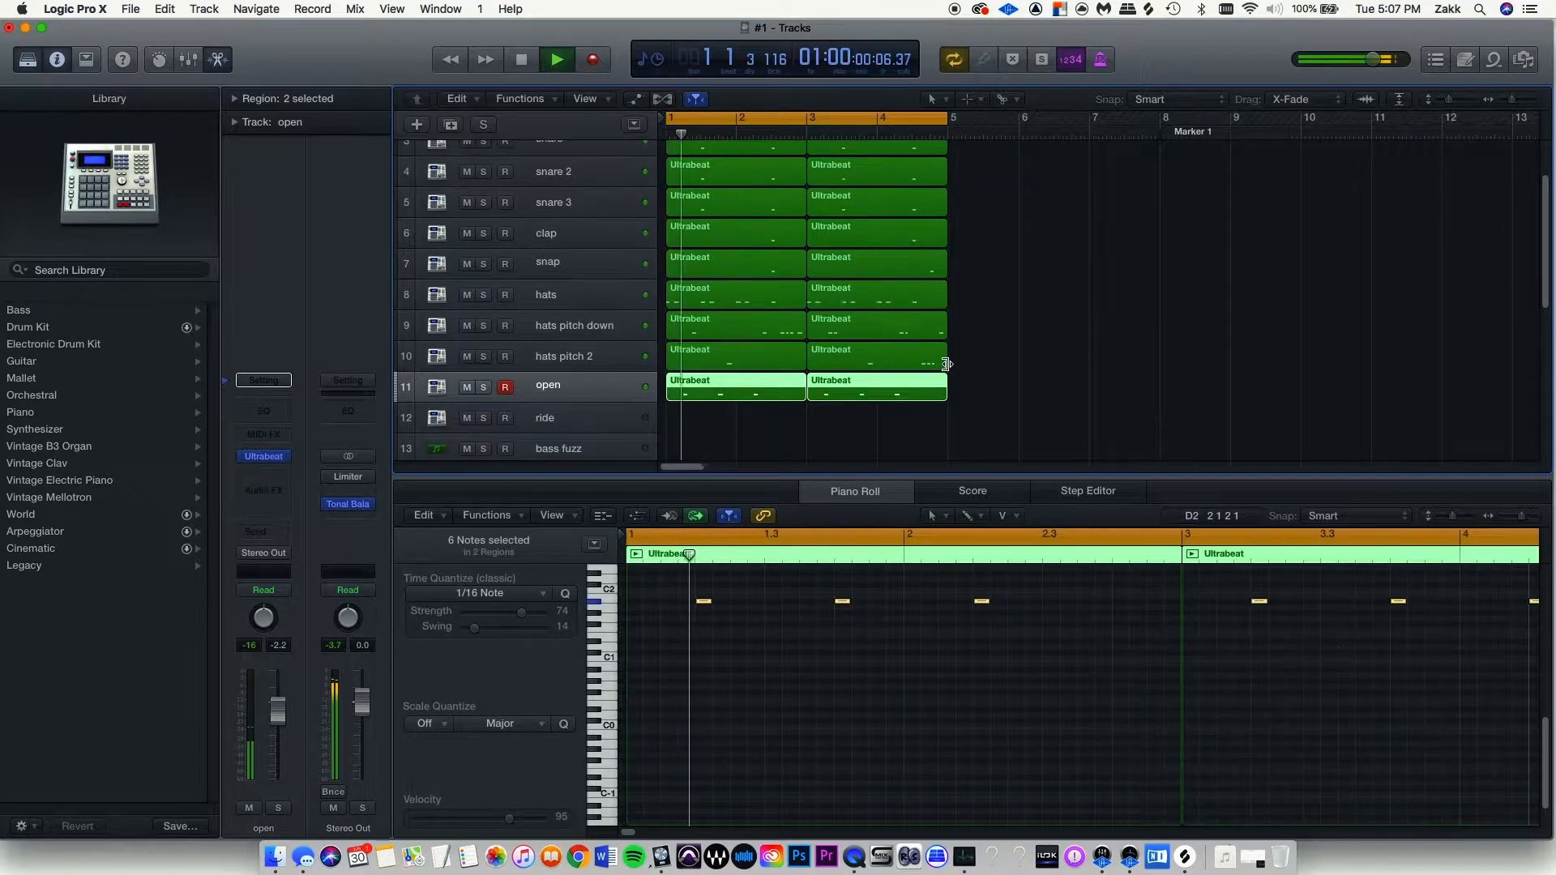
{"action": "scroll", "coordinate": [946, 364], "scroll_direction": "up", "scroll_amount": 2}
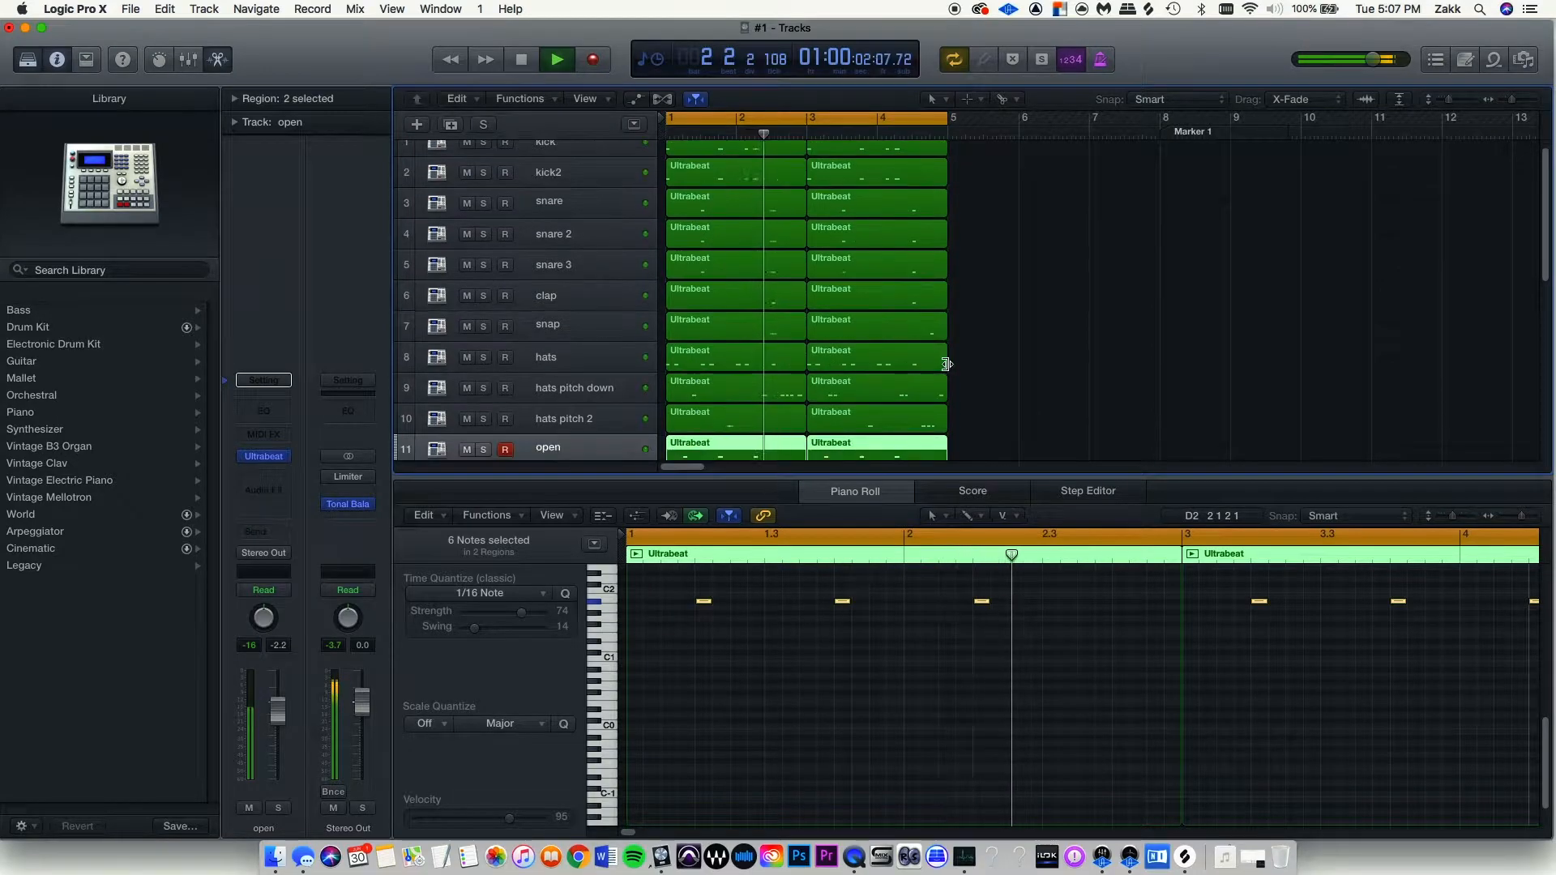
{"action": "scroll", "coordinate": [947, 364], "scroll_direction": "down", "scroll_amount": 4}
{"action": "key", "text": "space"}
Restore the ride track's two Ultrabeat regions with undo and play the drums from bar 1.
{"action": "left_click", "coordinate": [577, 353]}
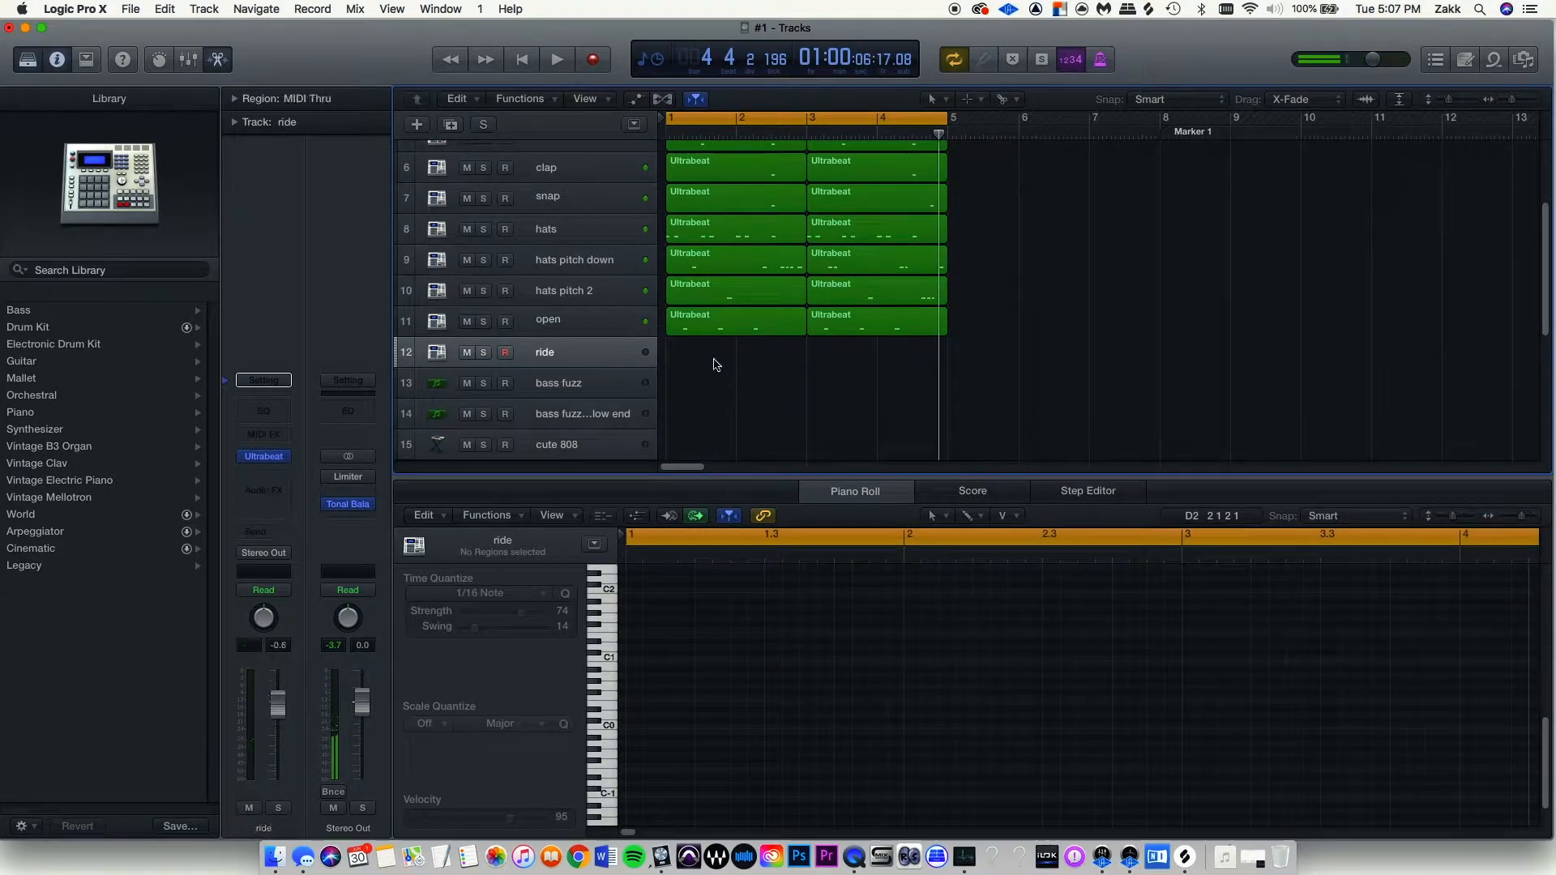
{"action": "key", "text": "super+z"}
{"action": "key", "text": "space"}
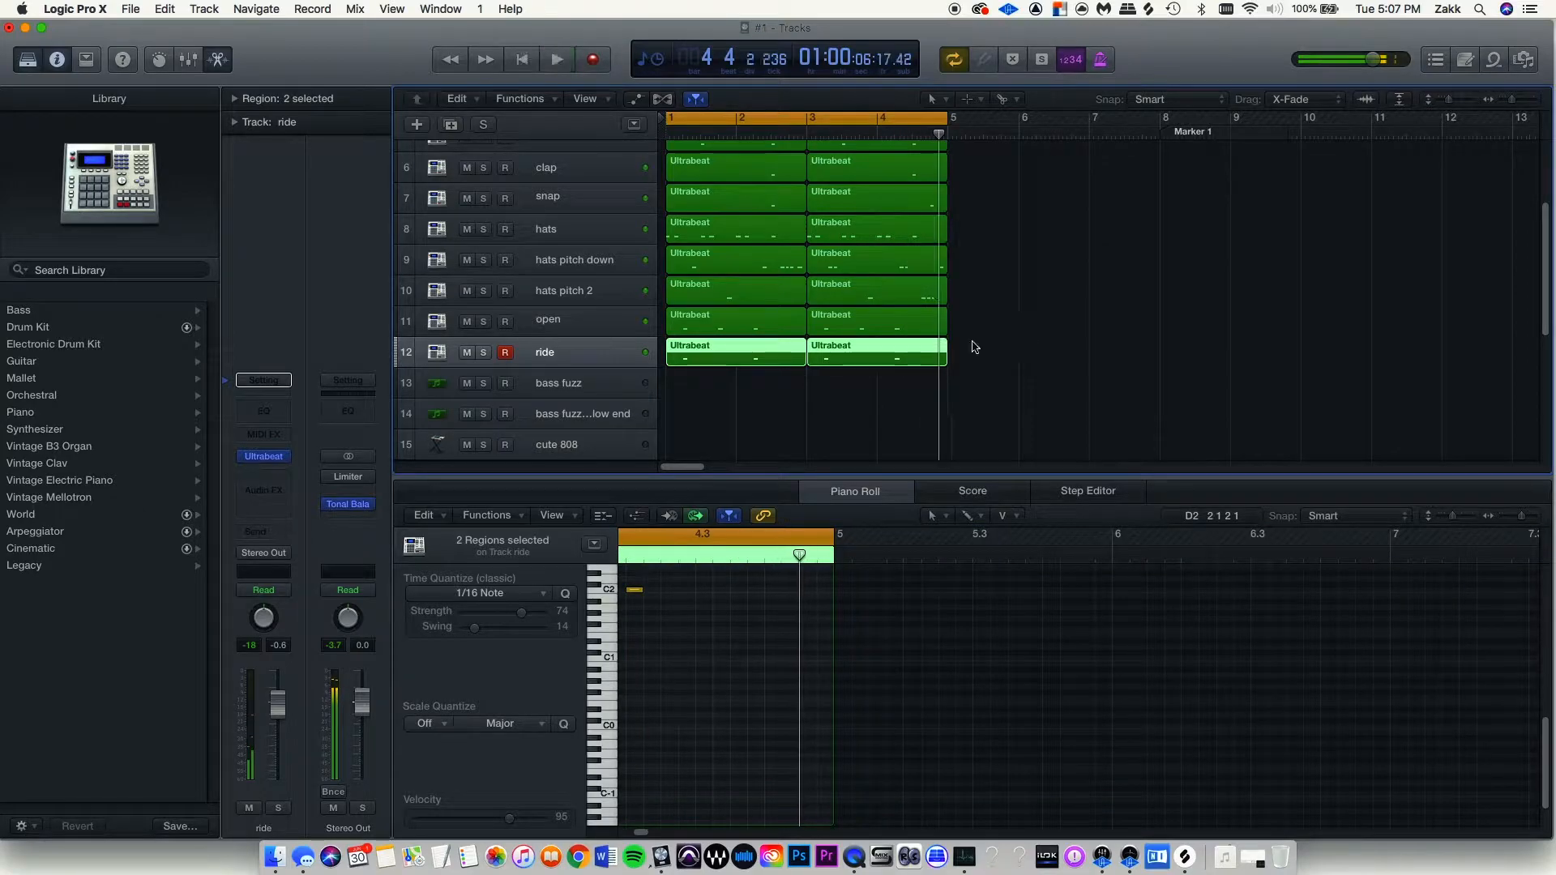
{"action": "scroll", "coordinate": [975, 345], "scroll_direction": "up", "scroll_amount": 5}
{"action": "key", "text": "space"}
{"action": "scroll", "coordinate": [975, 344], "scroll_direction": "up", "scroll_amount": 1}
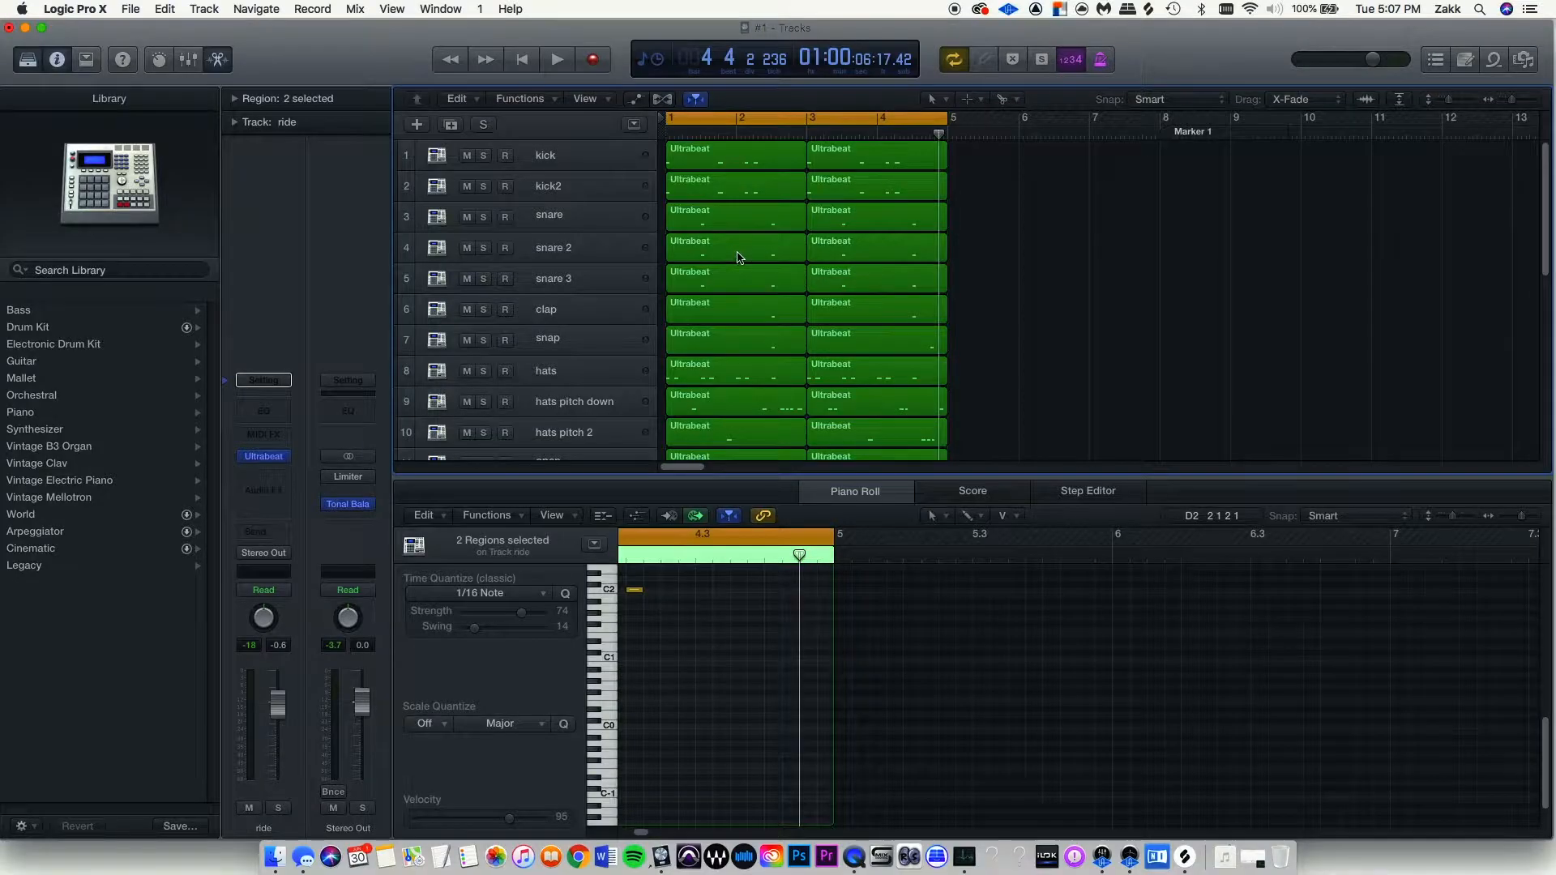
Select the first snare 2 region and pick out a single note in its bar 1.
{"action": "left_click", "coordinate": [739, 258]}
{"action": "left_click", "coordinate": [670, 625]}
{"action": "left_click_drag", "start_coordinate": [720, 604], "coordinate": [825, 661]}
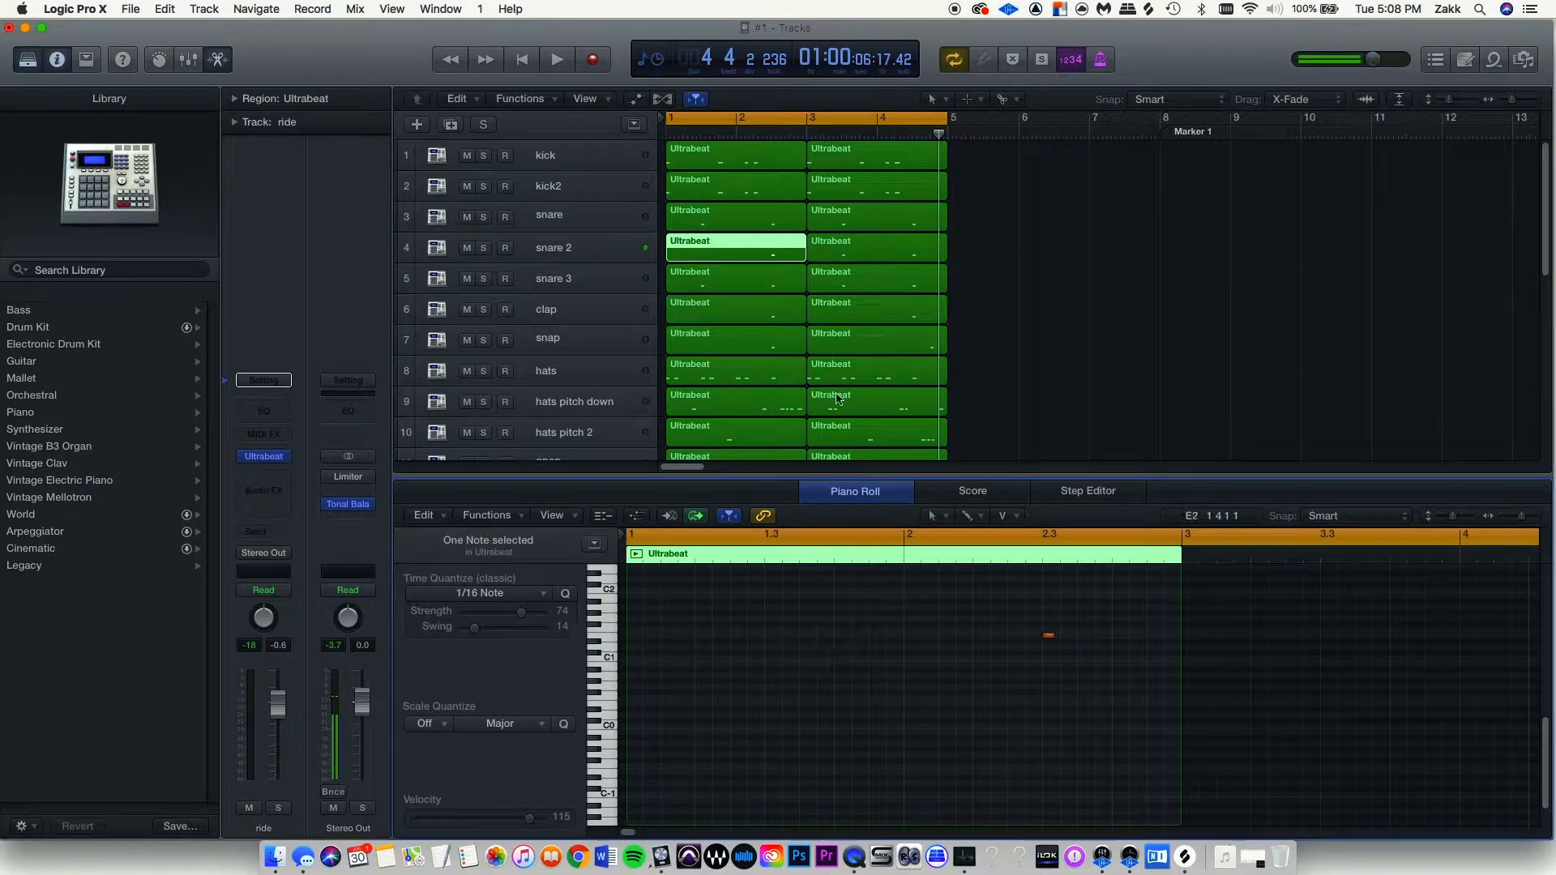
Delete the open track's two regions to hear the beat without them, then restore them.
{"action": "key", "text": "space"}
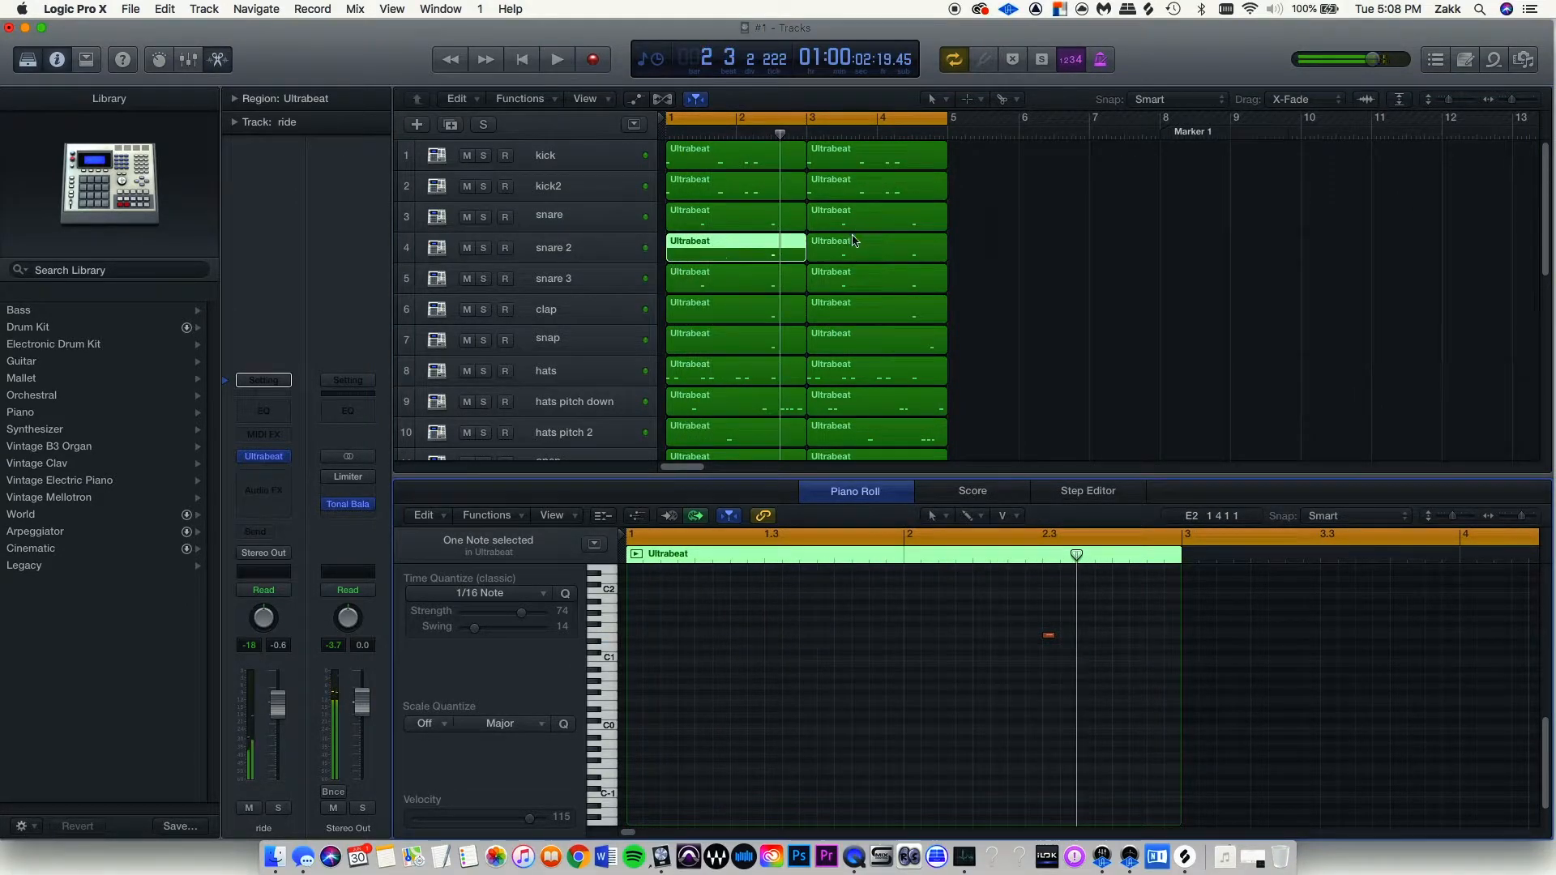
{"action": "scroll", "coordinate": [804, 283], "scroll_direction": "down", "scroll_amount": 4}
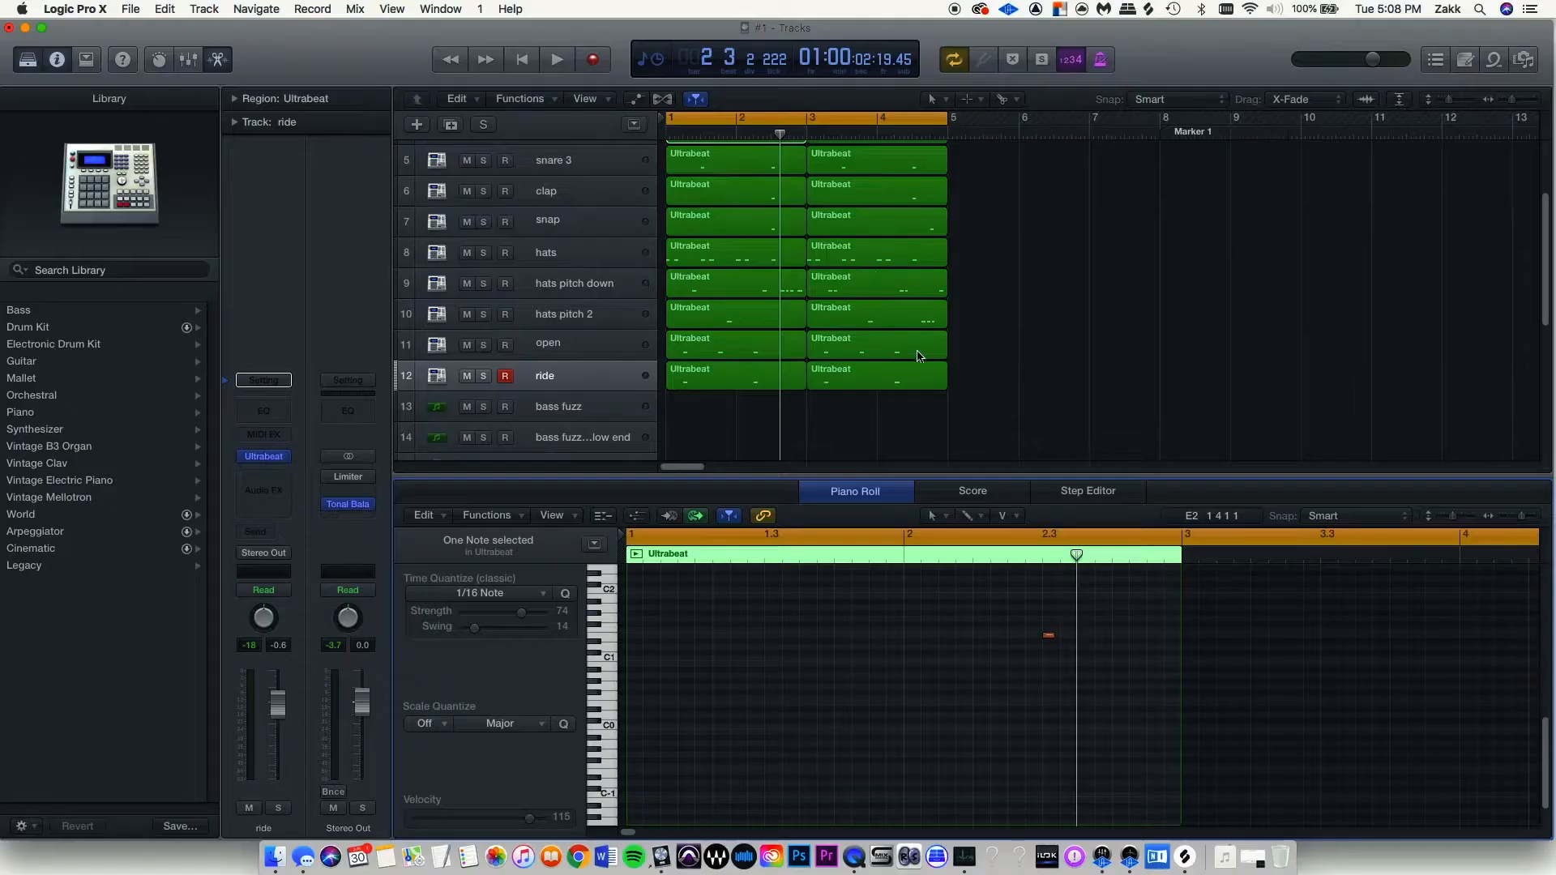
{"action": "left_click_drag", "start_coordinate": [990, 349], "coordinate": [689, 340]}
{"action": "key", "text": "Delete"}
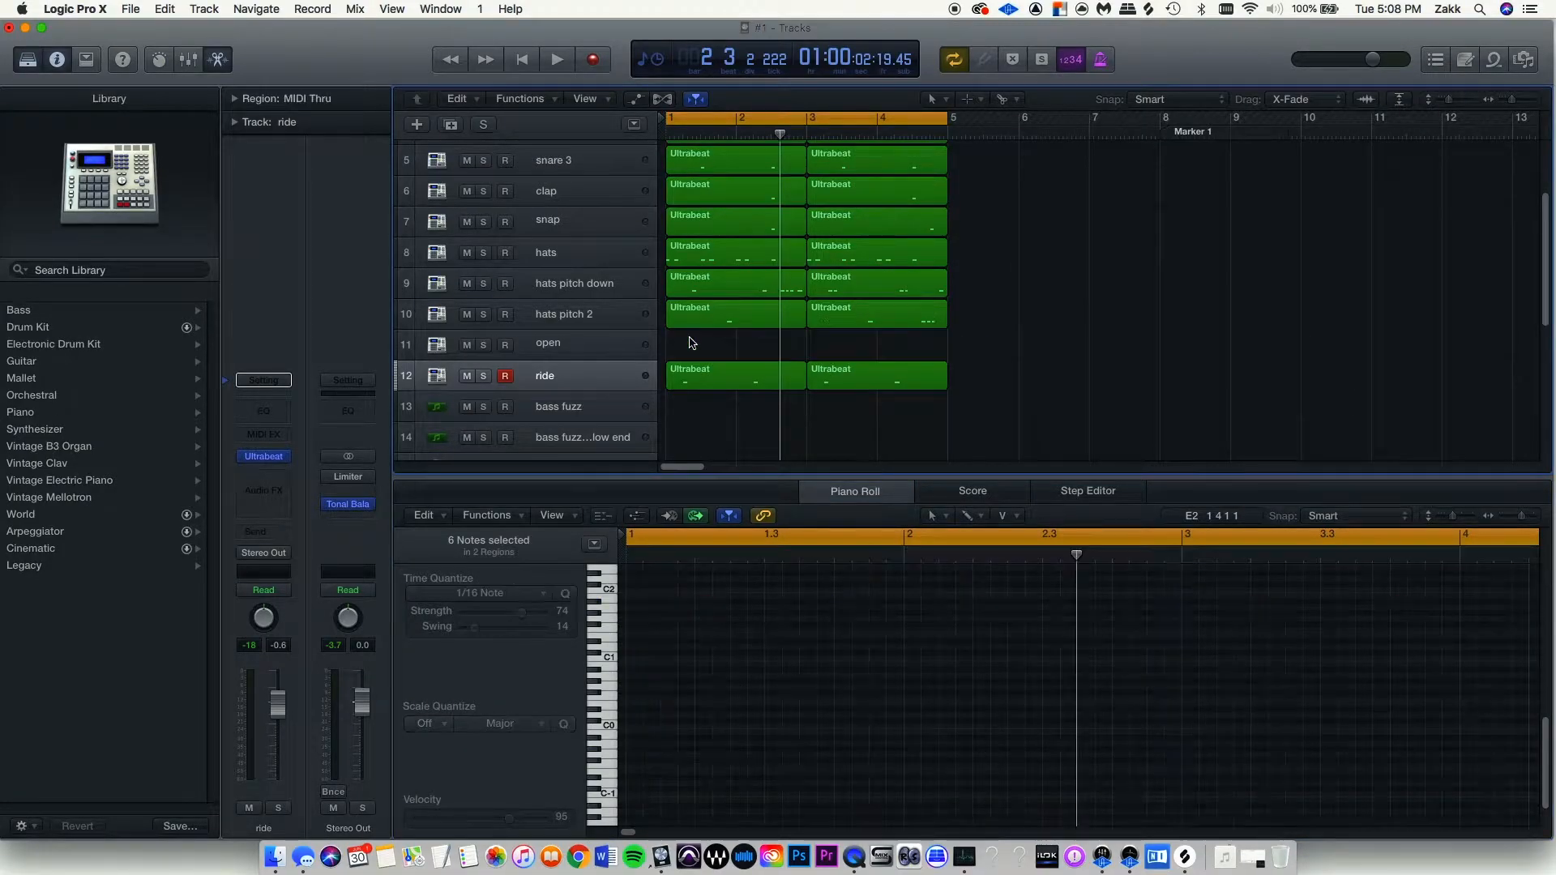
{"action": "key", "text": "space"}
{"action": "key", "text": "ctrl+m"}
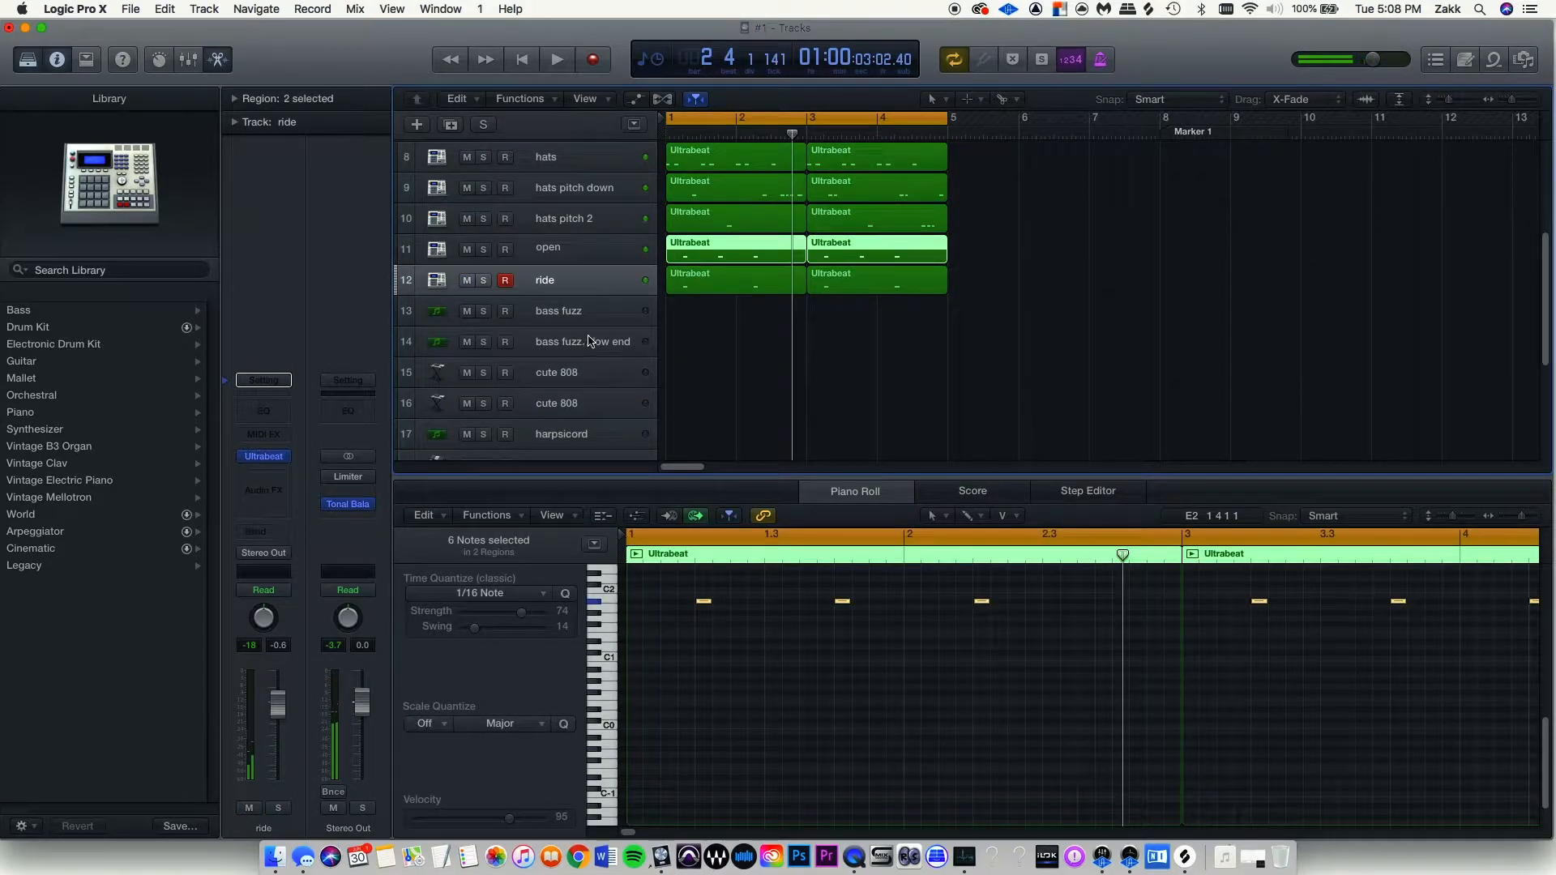
{"action": "left_click", "coordinate": [571, 379]}
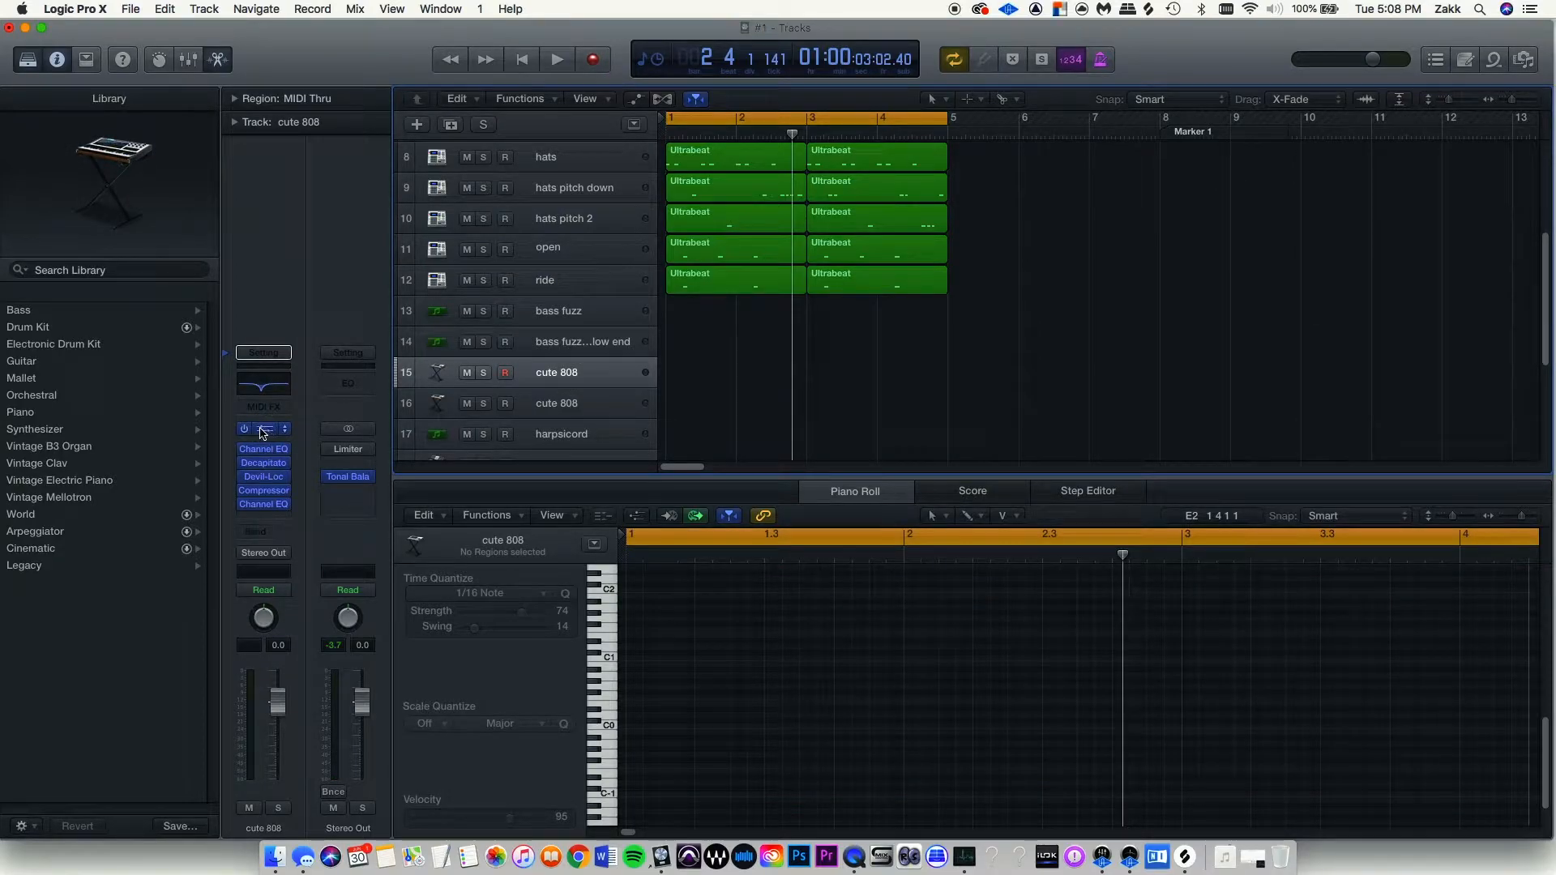
Open Alchemy on the cute 808 track and record the eight-bar bassline.
{"action": "left_click", "coordinate": [265, 429]}
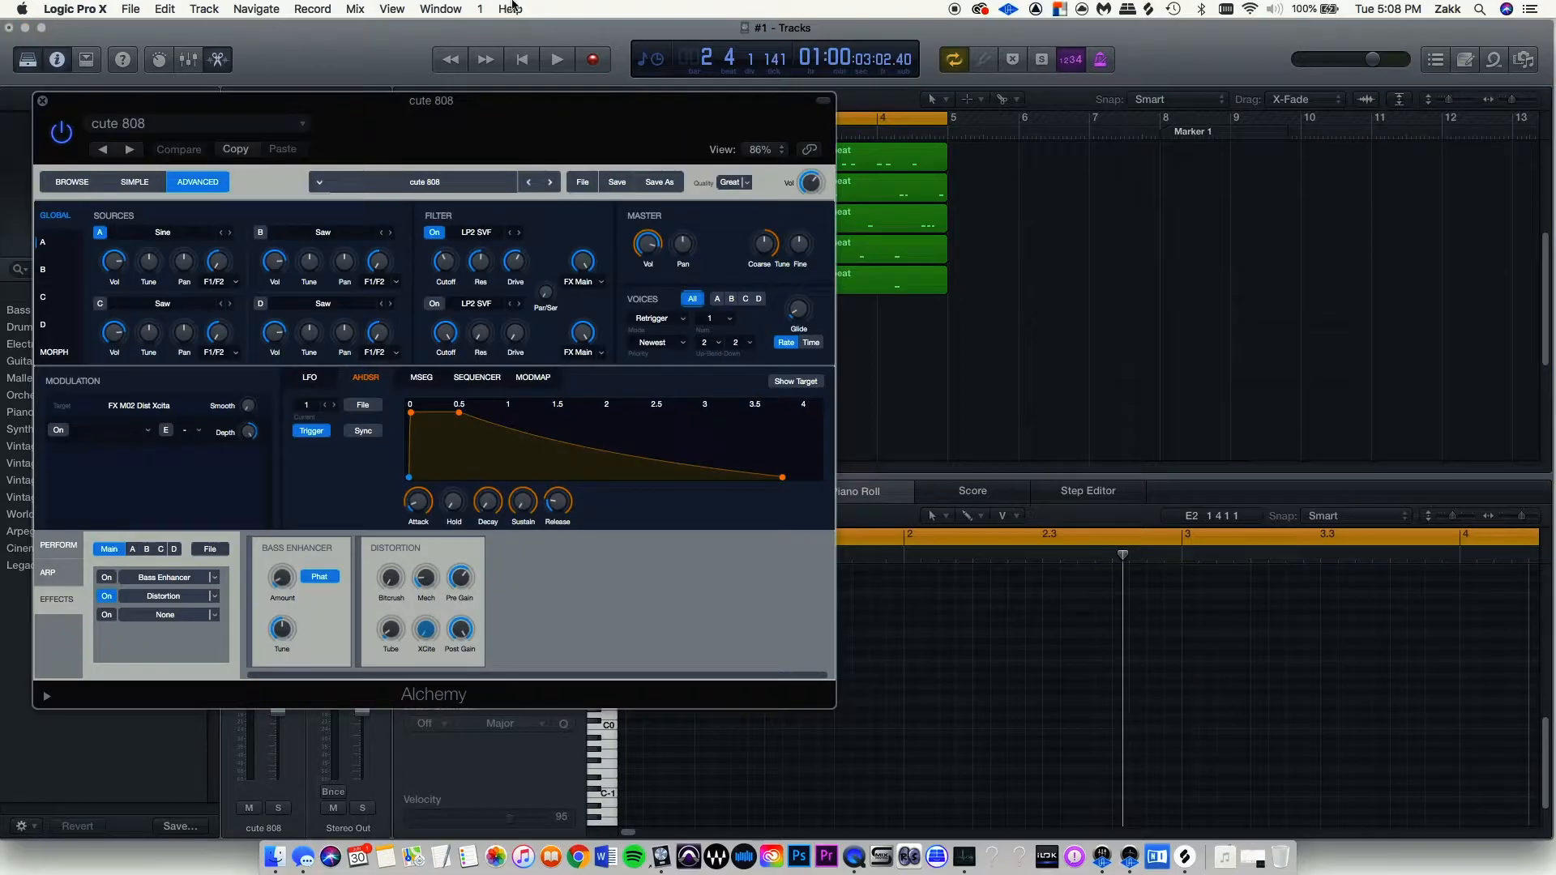
{"action": "left_click_drag", "start_coordinate": [497, 110], "coordinate": [1164, 226]}
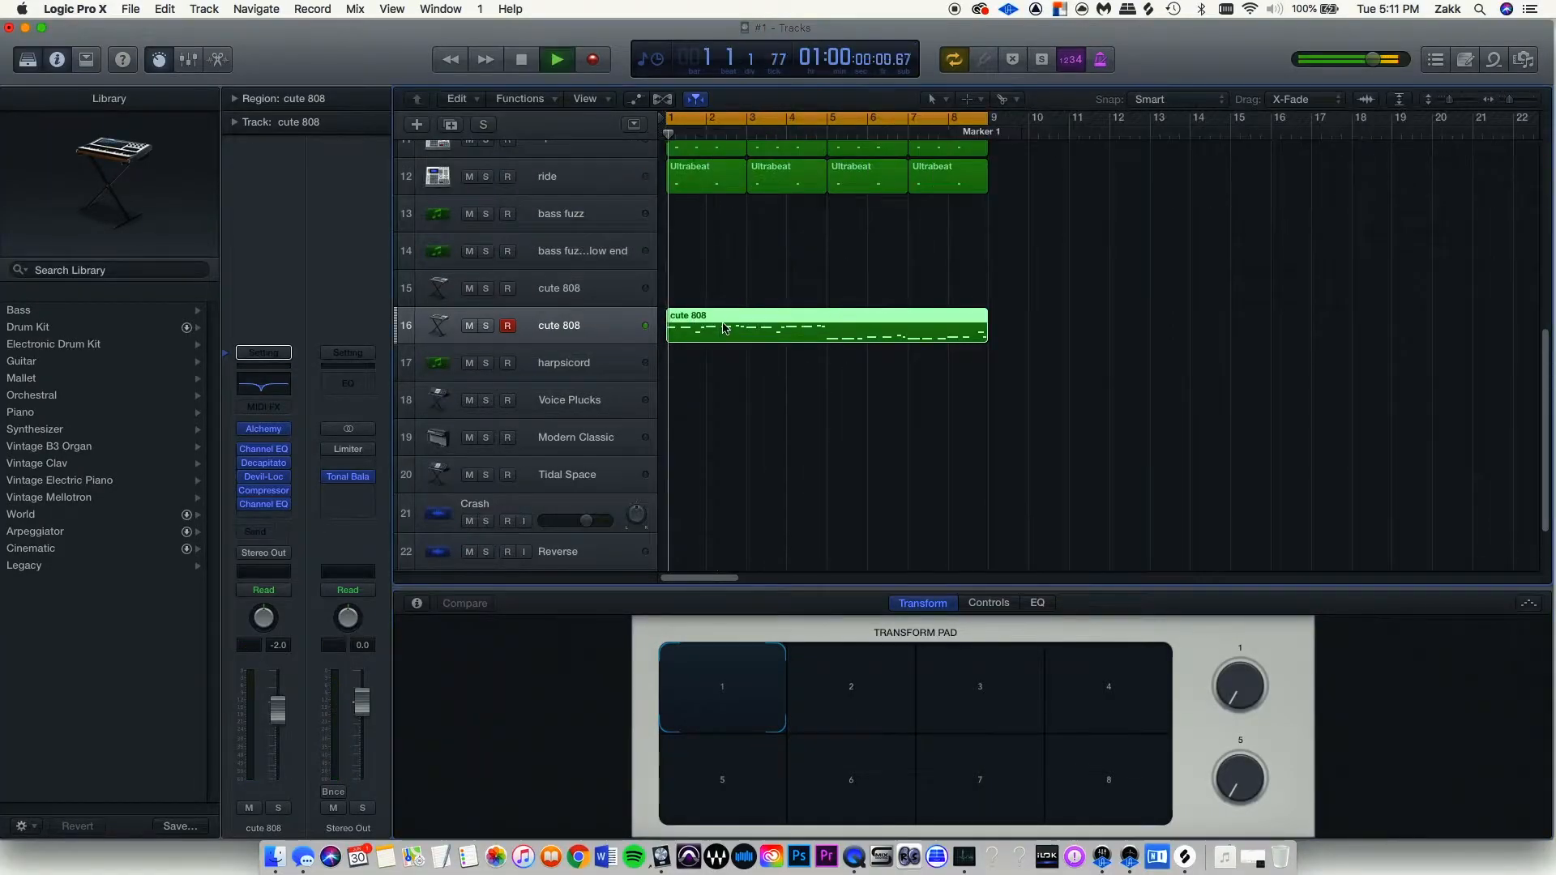
{"action": "scroll", "coordinate": [806, 377], "scroll_direction": "up", "scroll_amount": 1}
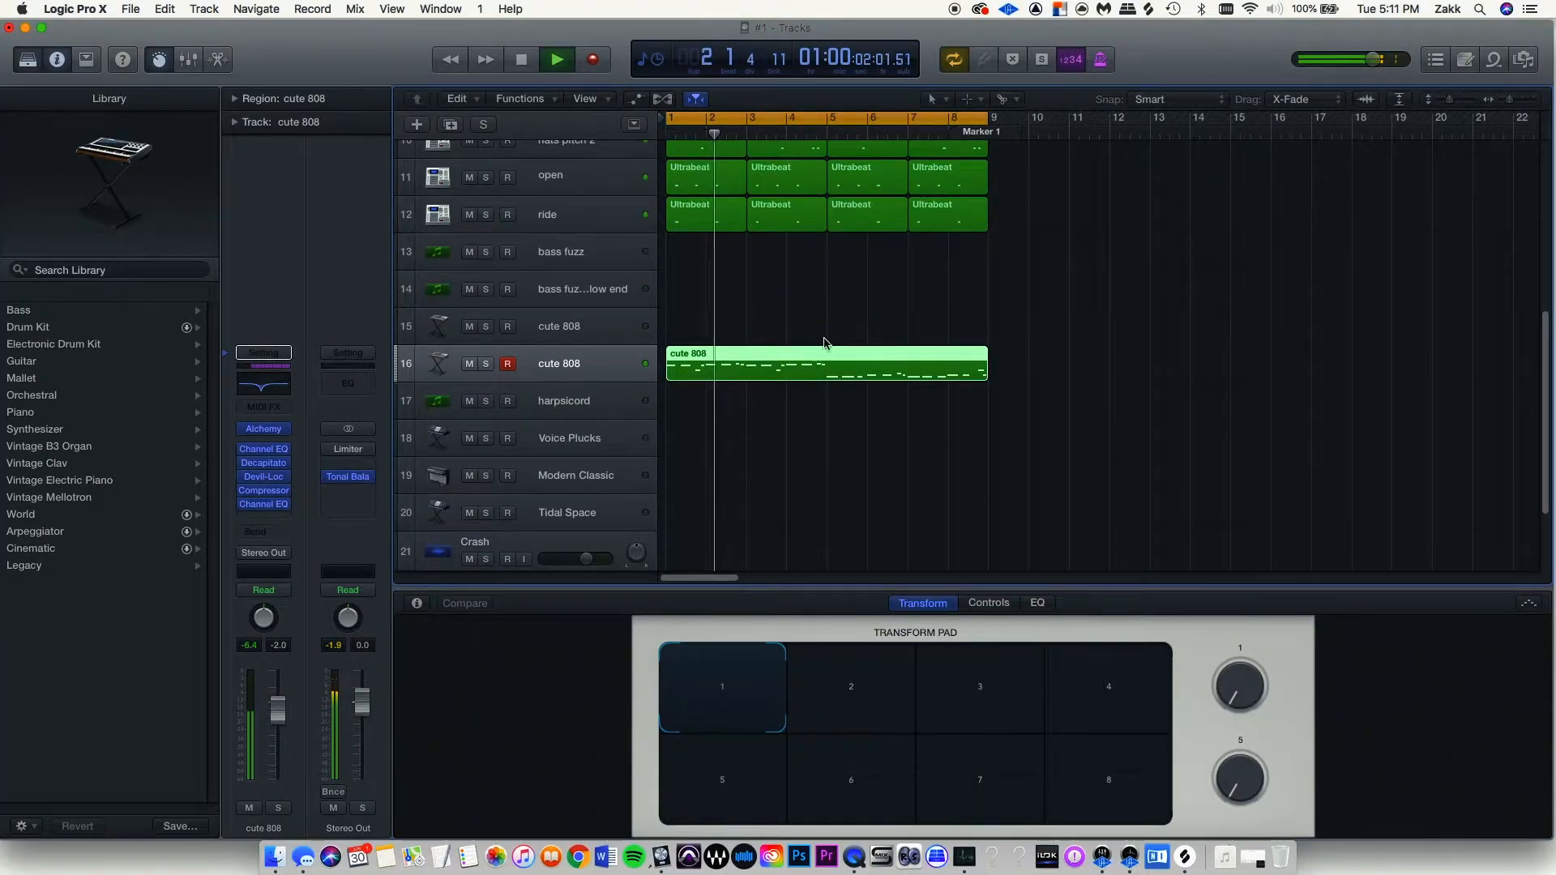
{"action": "key", "text": "space"}
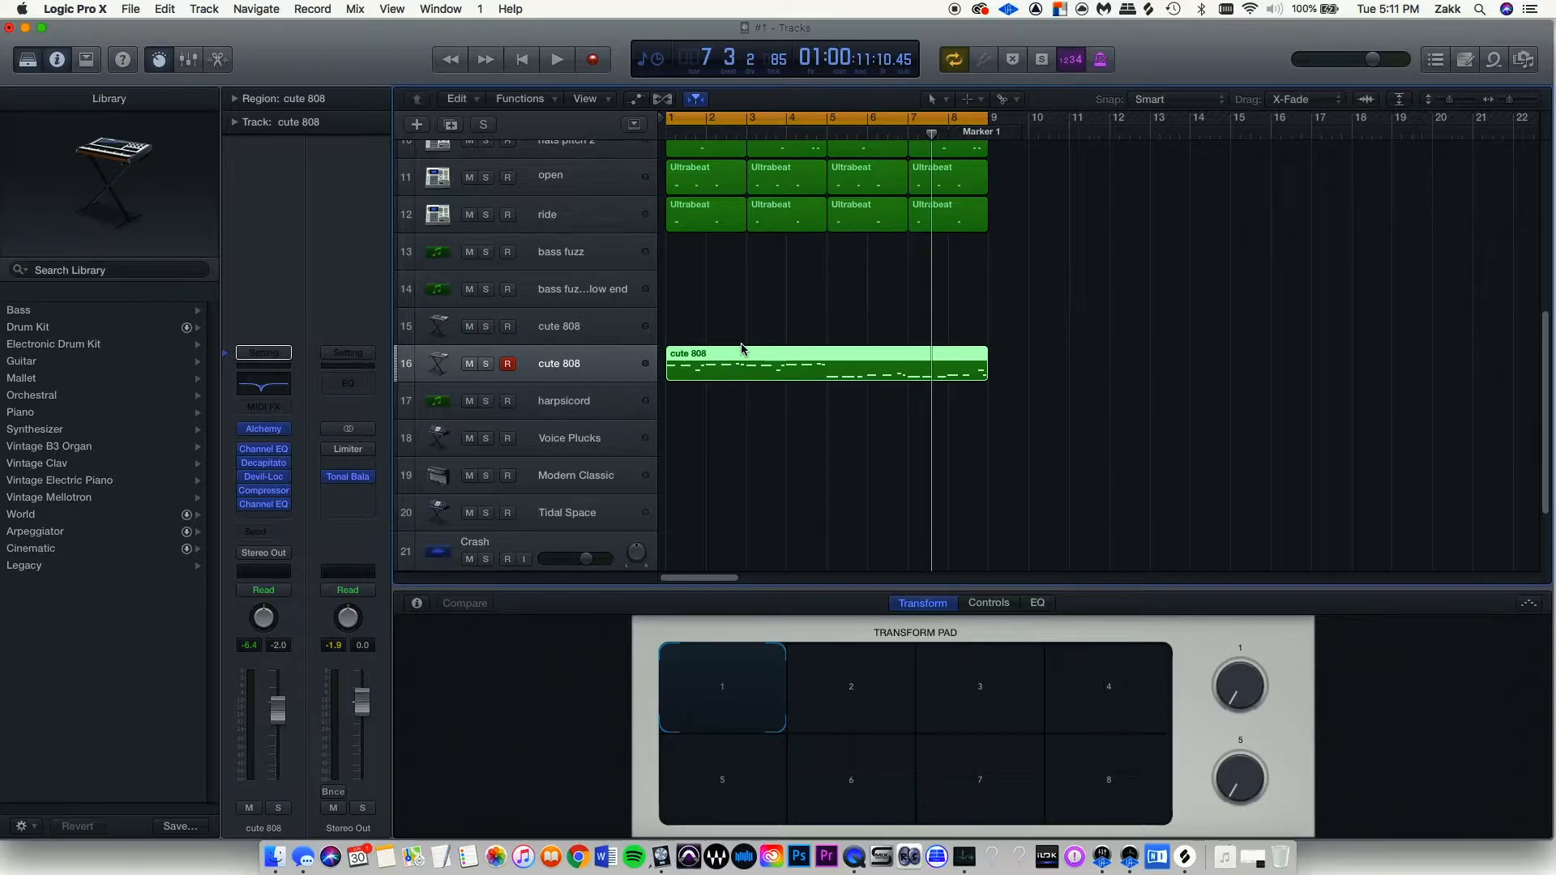
Play the beat from bar 1 and copy the cute 808 region onto the bass fuzz track.
{"action": "key", "text": "Return"}
{"action": "key", "text": "space"}
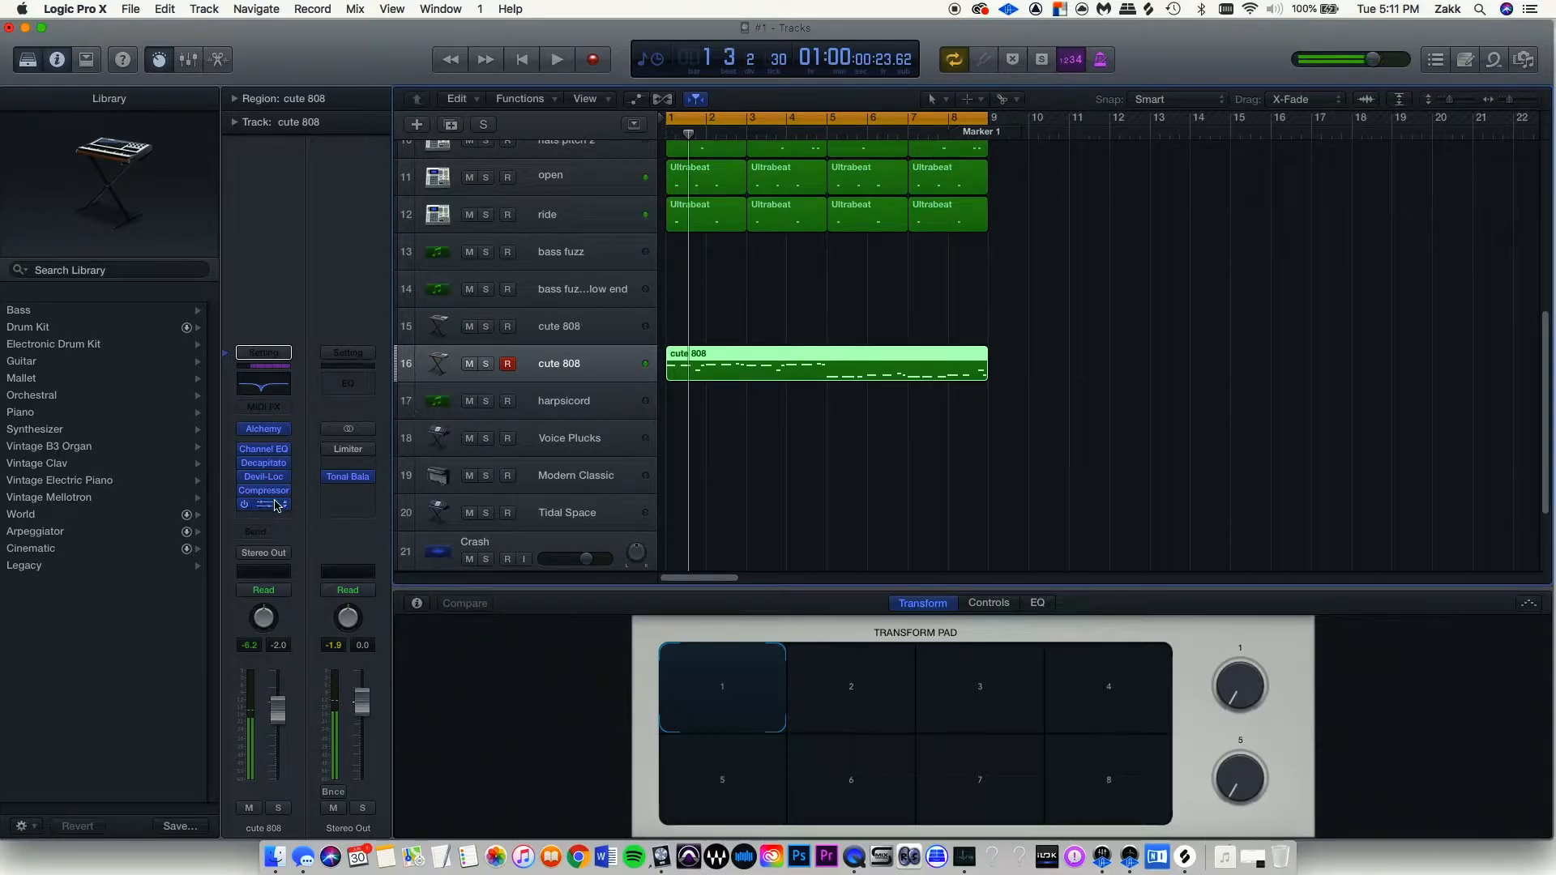
{"action": "key", "text": "Return"}
{"action": "key", "text": "space"}
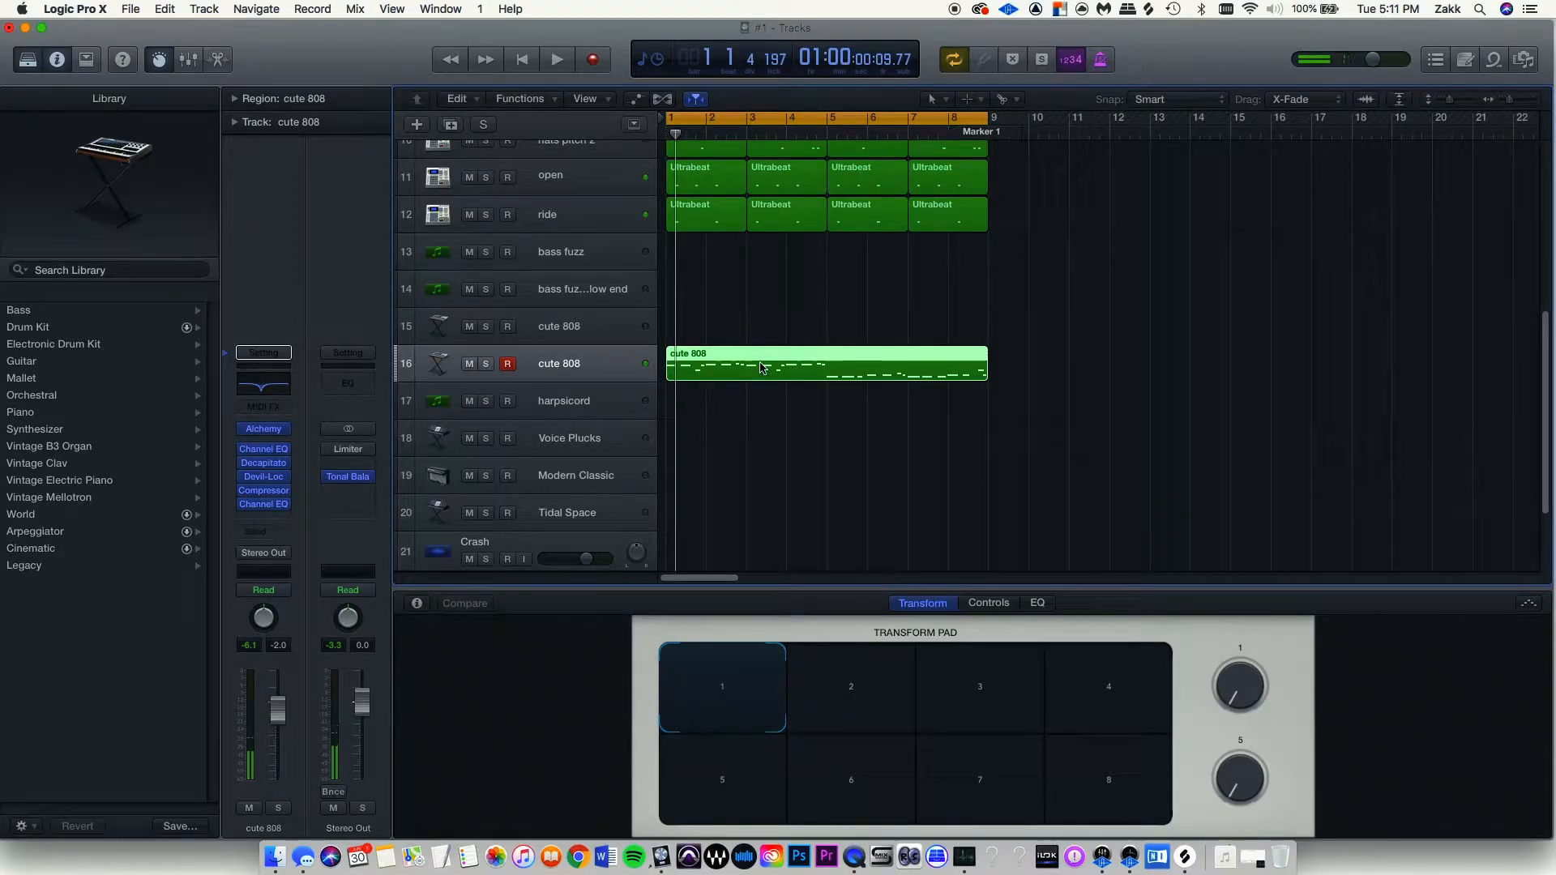
{"action": "left_click_drag", "start_coordinate": [761, 367], "coordinate": [761, 255]}
{"action": "key", "text": "space"}
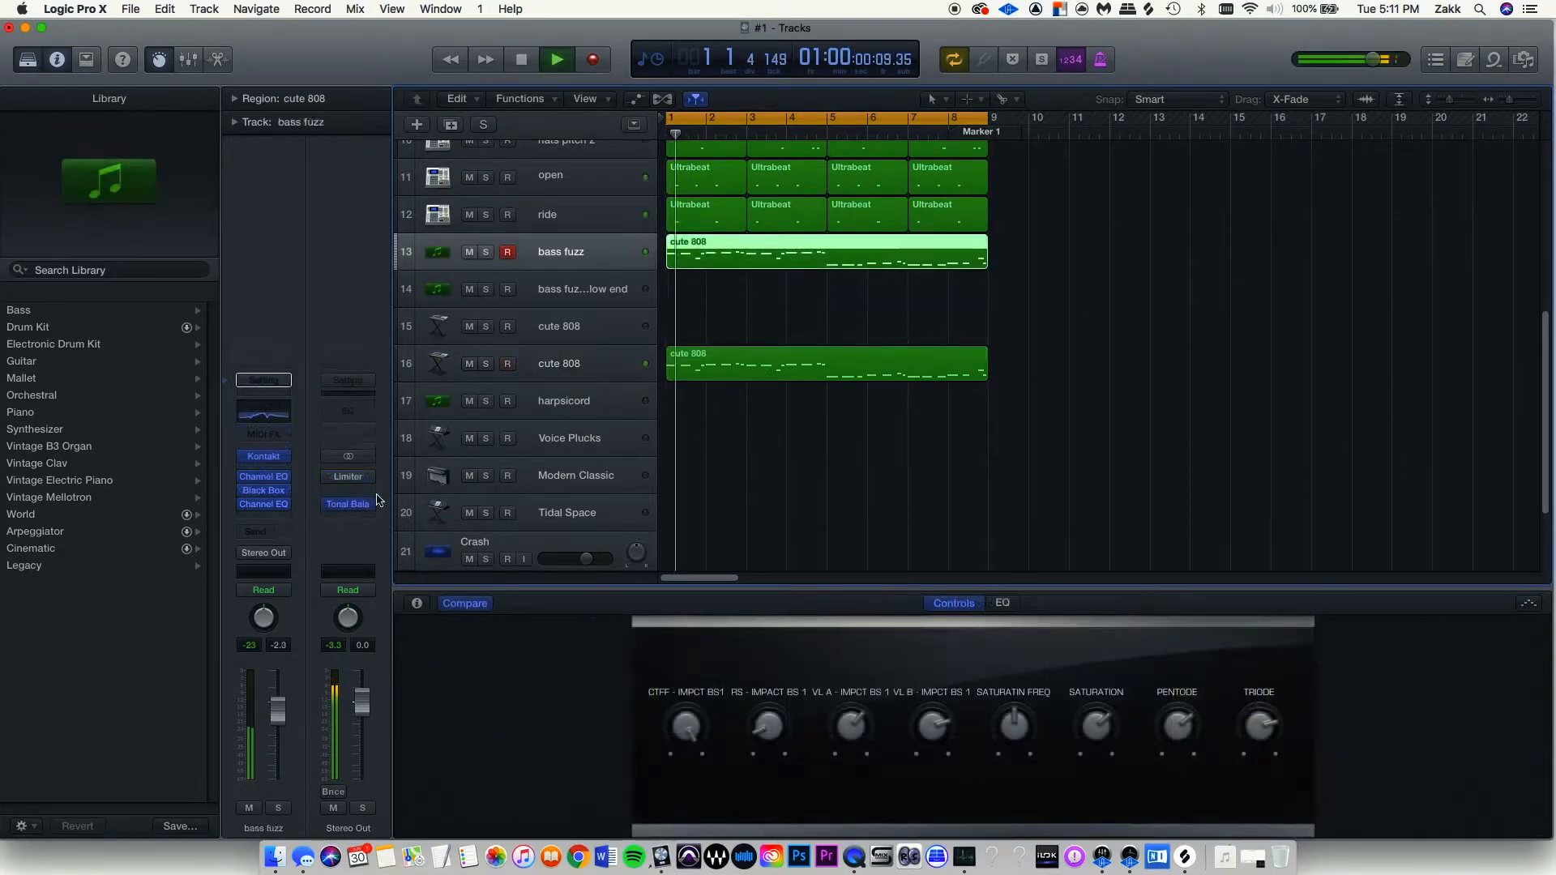
Mute the bass fuzz low end track and bring up the harpsicord track's Kontakt instrument.
{"action": "left_click", "coordinate": [486, 252]}
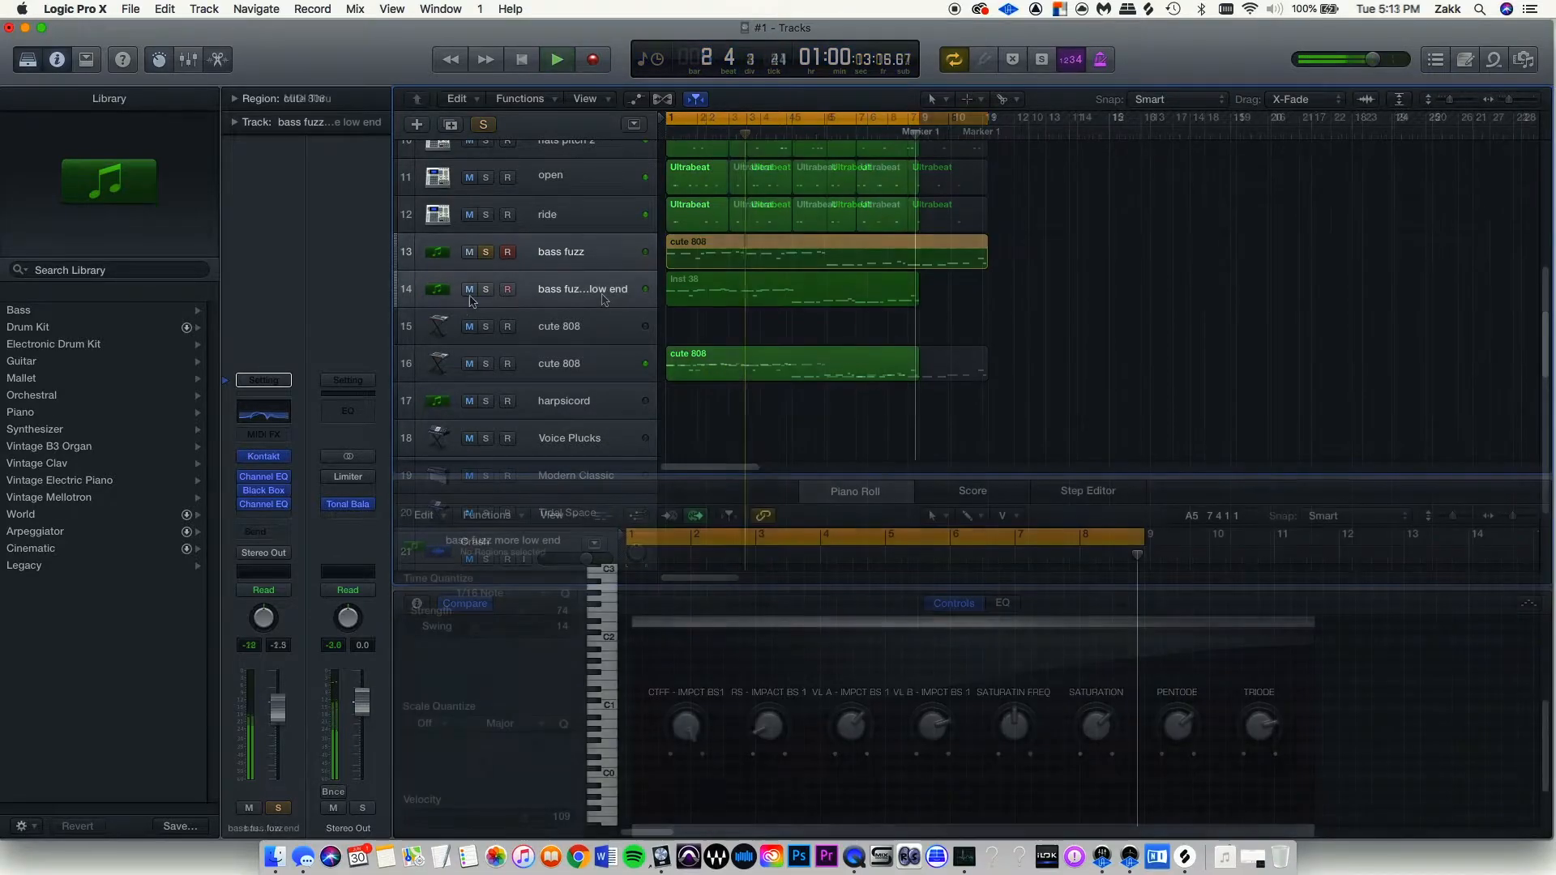
{"action": "left_click", "coordinate": [469, 290]}
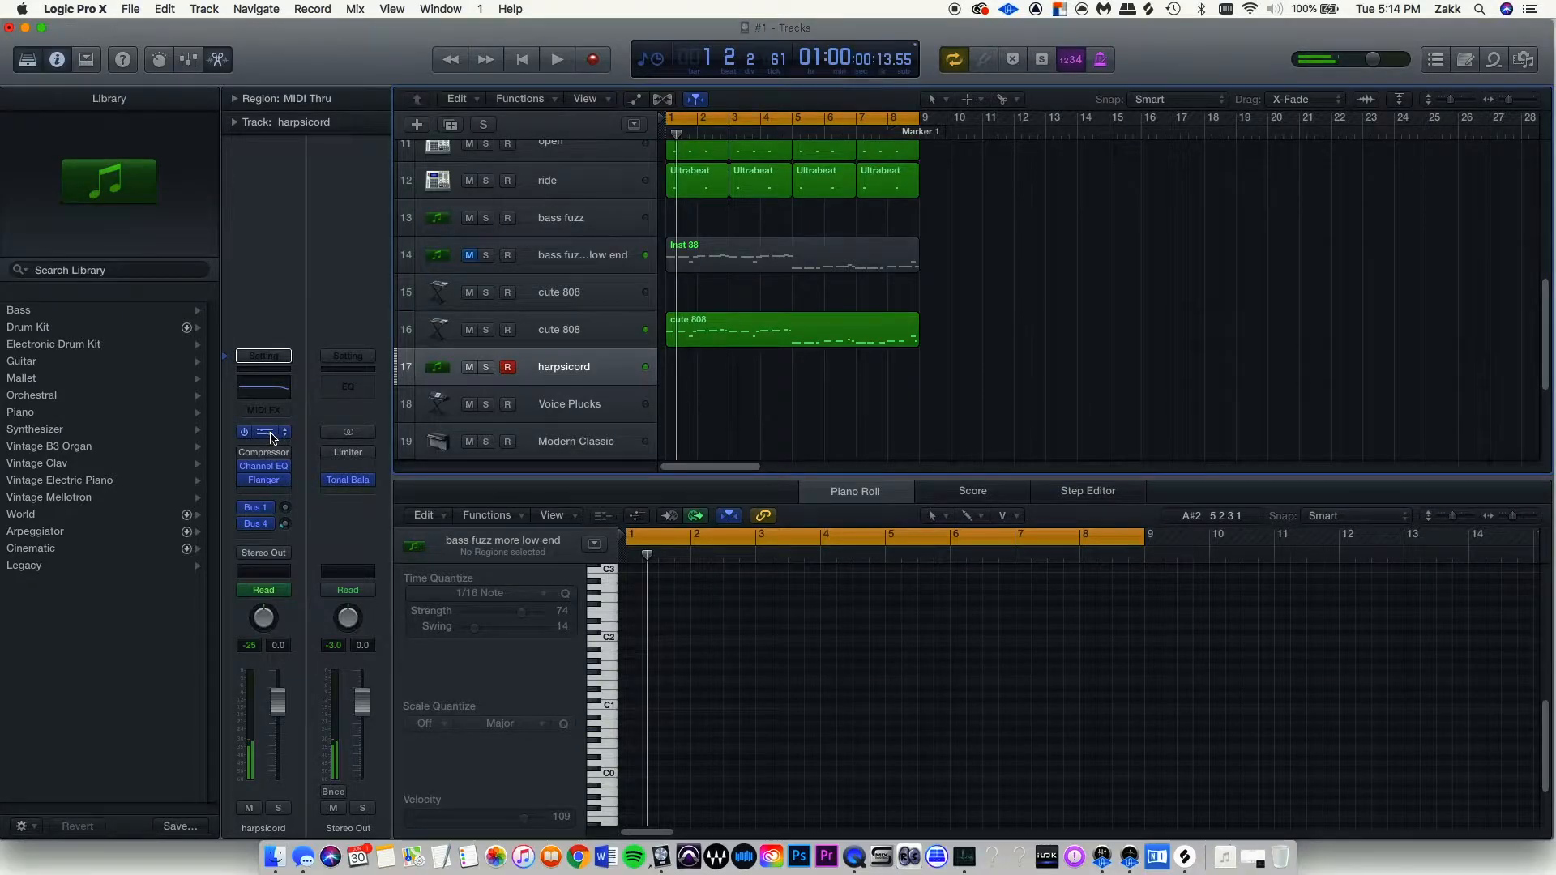
{"action": "left_click", "coordinate": [271, 434]}
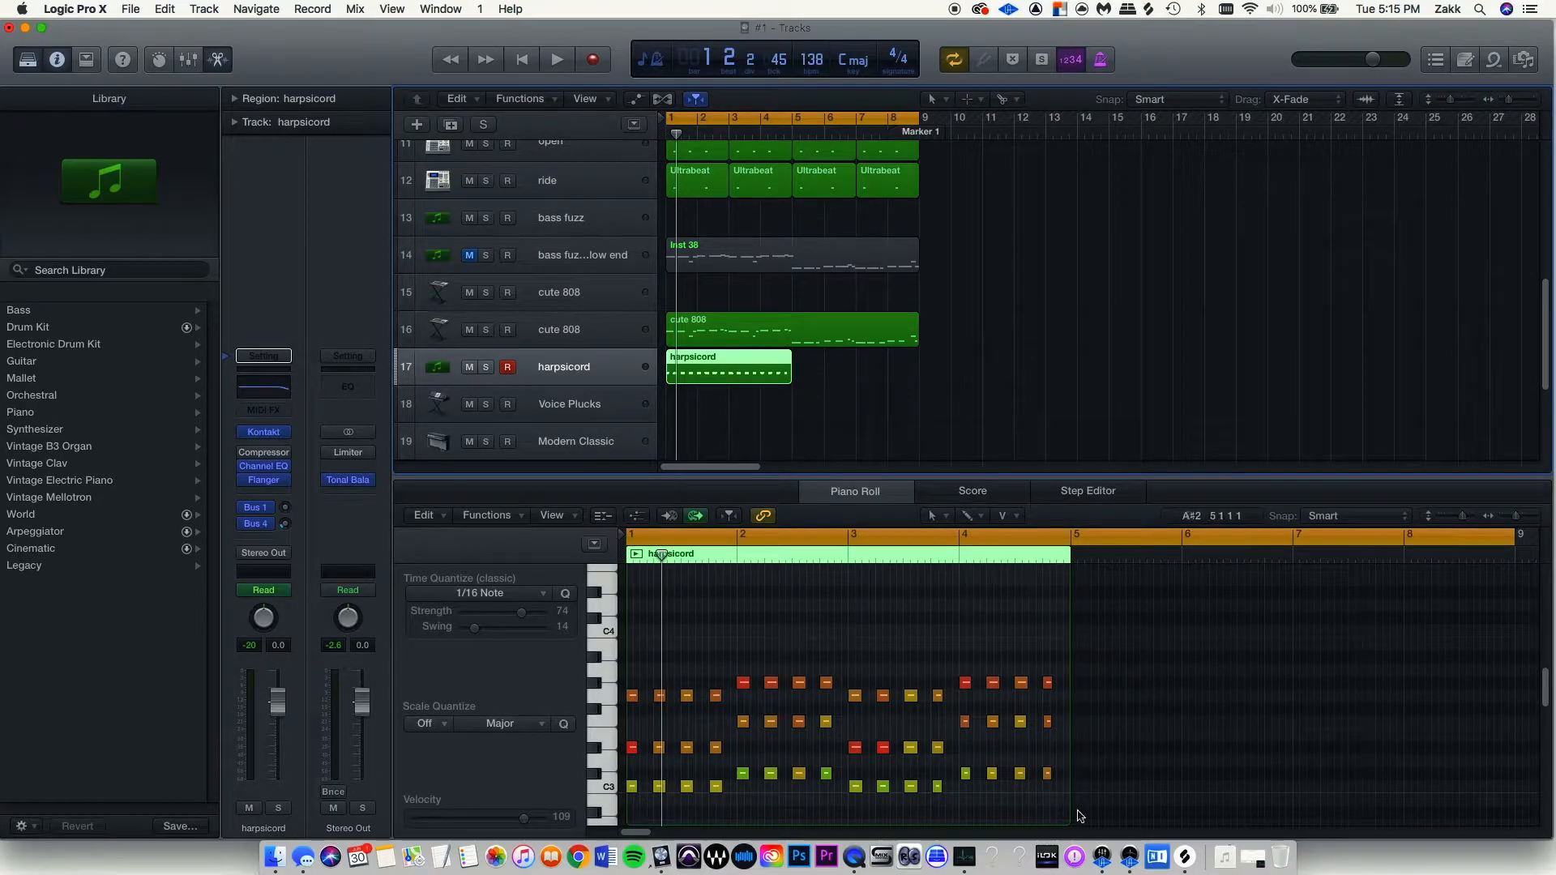
Raise the C3/D3 chord notes to C4/D4 and turn down Kontakt's harpsichord Sound knob during playback.
{"action": "left_click", "coordinate": [633, 787]}
{"action": "left_click_drag", "start_coordinate": [633, 787], "coordinate": [633, 631]}
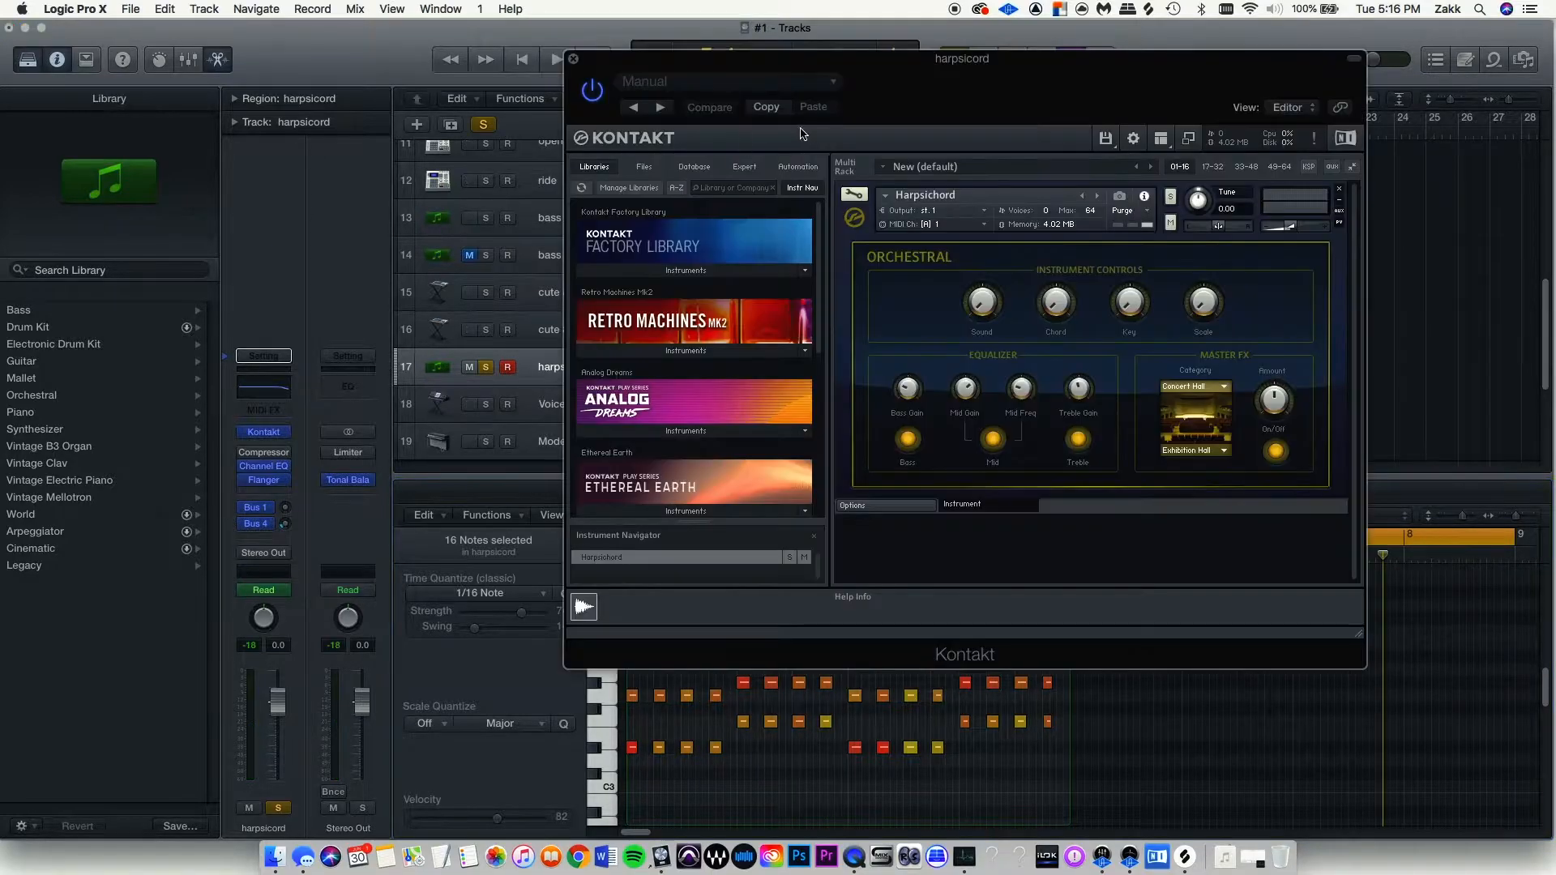
{"action": "left_click_drag", "start_coordinate": [966, 82], "coordinate": [1289, 99]}
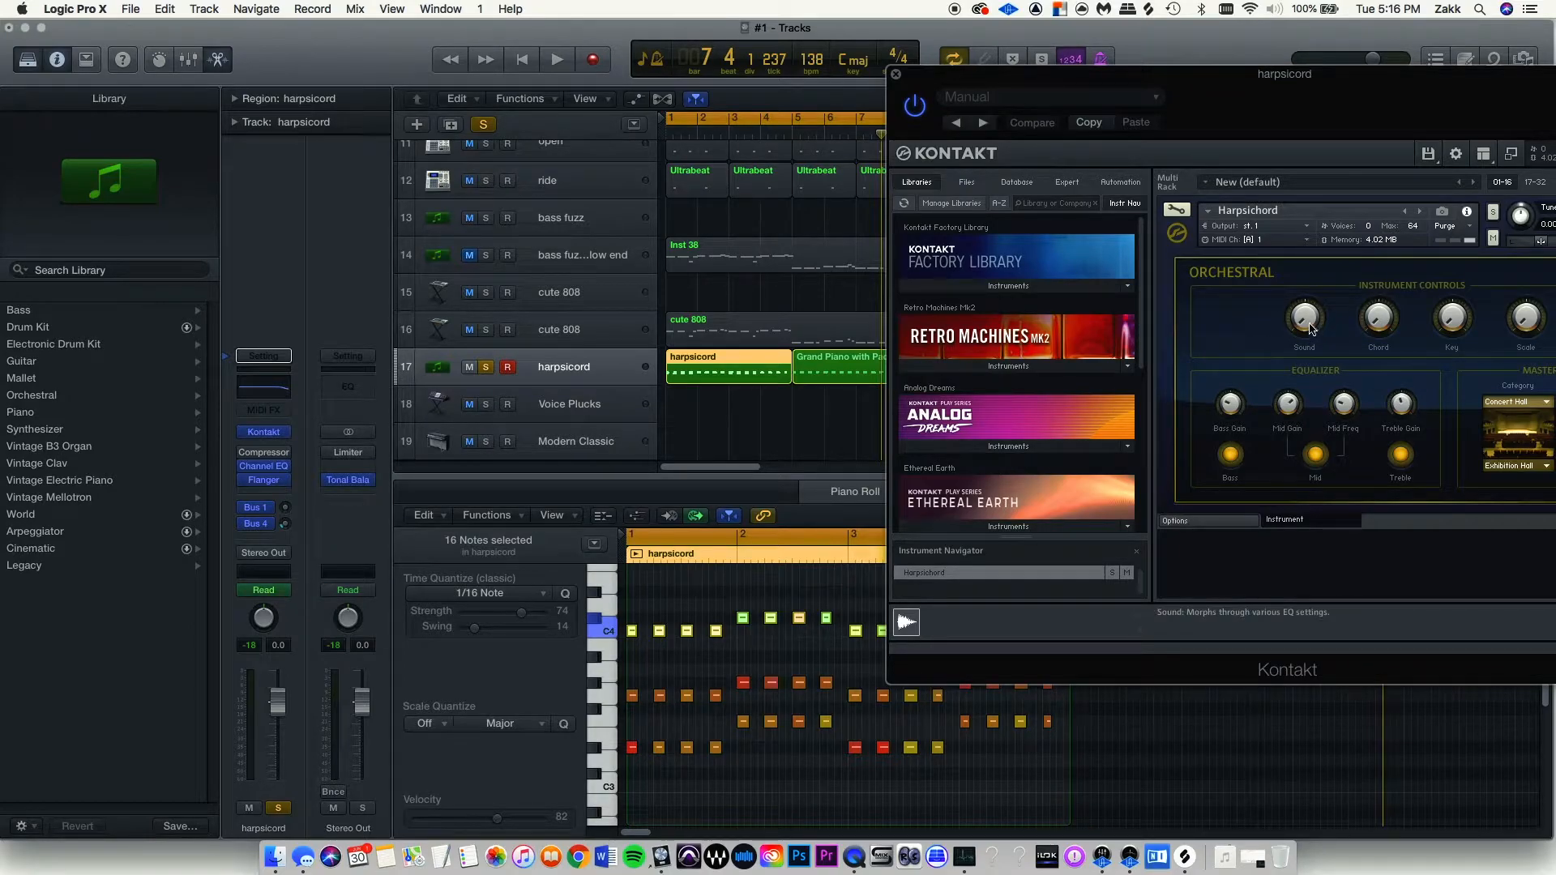
{"action": "key", "text": "space"}
{"action": "left_click_drag", "start_coordinate": [1309, 328], "coordinate": [1303, 366]}
{"action": "key", "text": "space"}
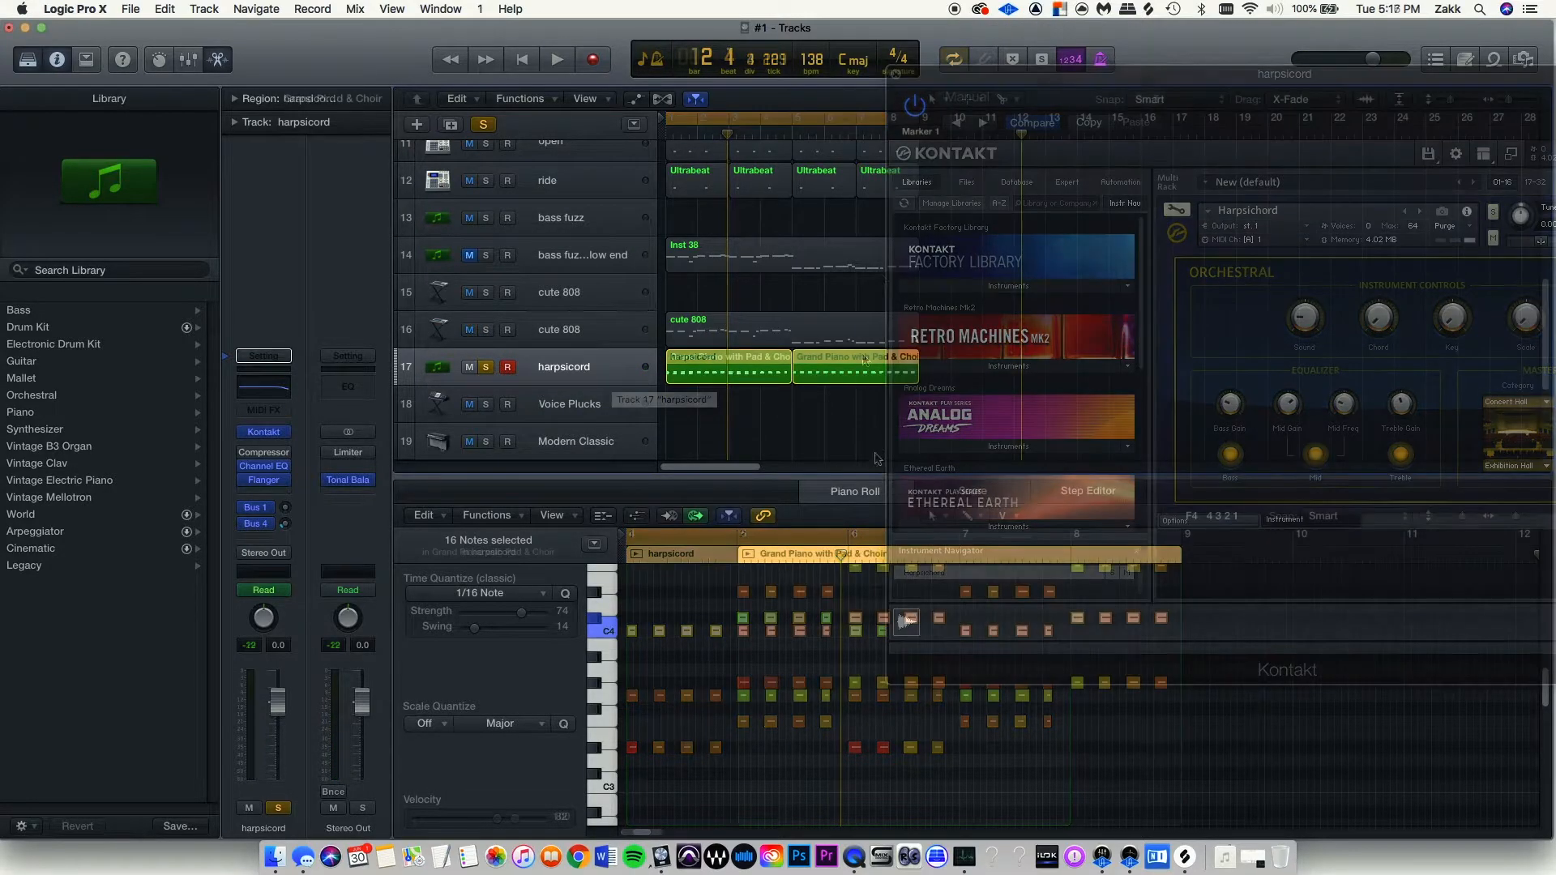
View each Grand Piano with Pad & Choir region's notes and play the progression's second half.
{"action": "scroll", "coordinate": [759, 642], "scroll_direction": "up", "scroll_amount": 2}
{"action": "scroll", "coordinate": [760, 642], "scroll_direction": "up", "scroll_amount": 2}
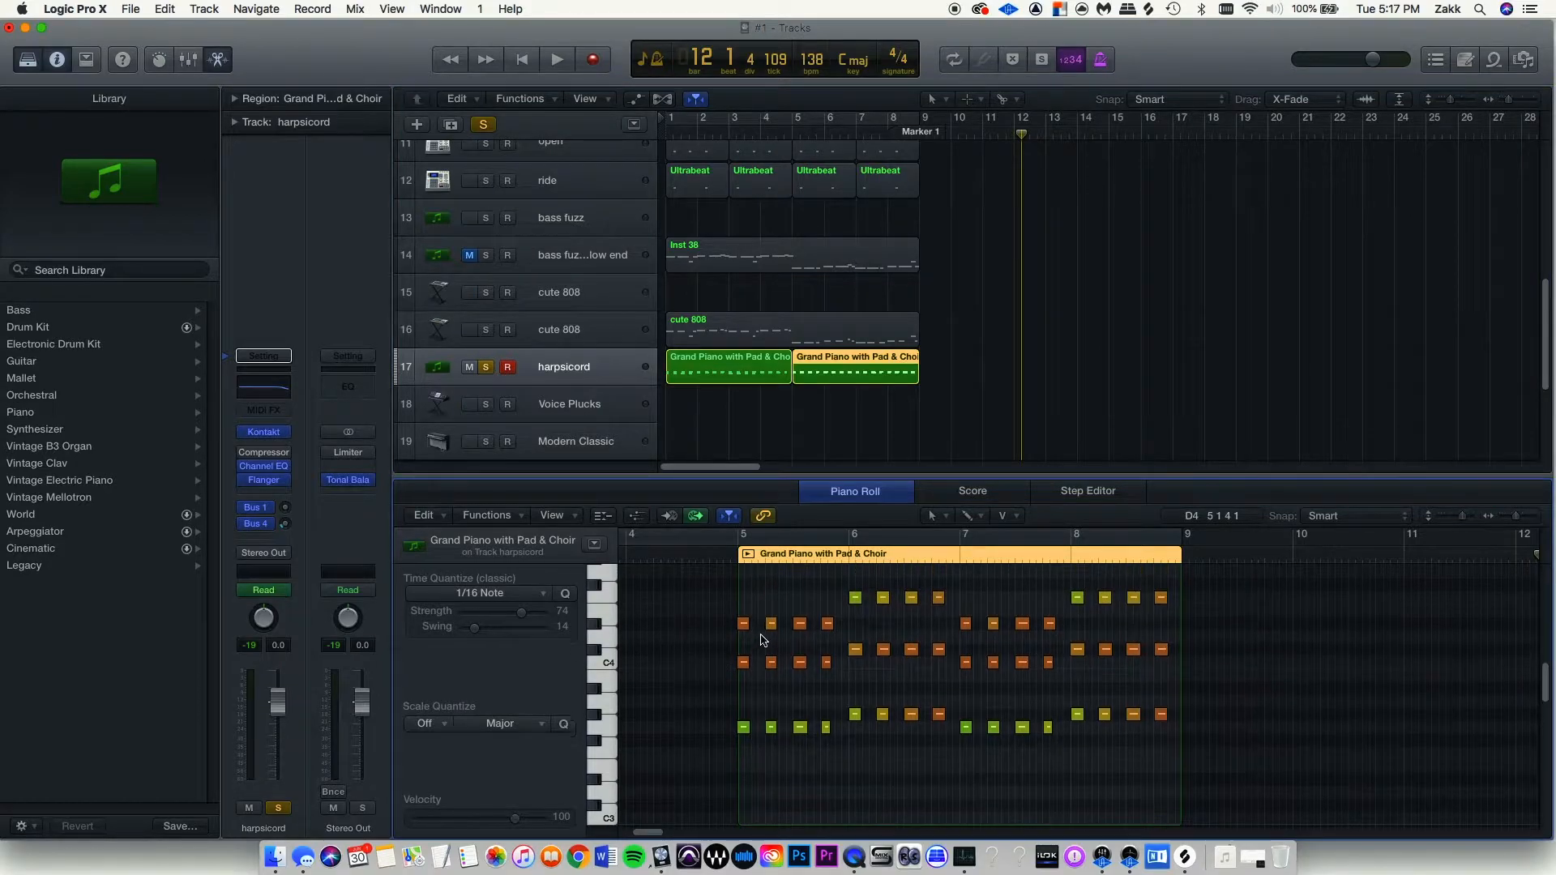
{"action": "left_click", "coordinate": [760, 362]}
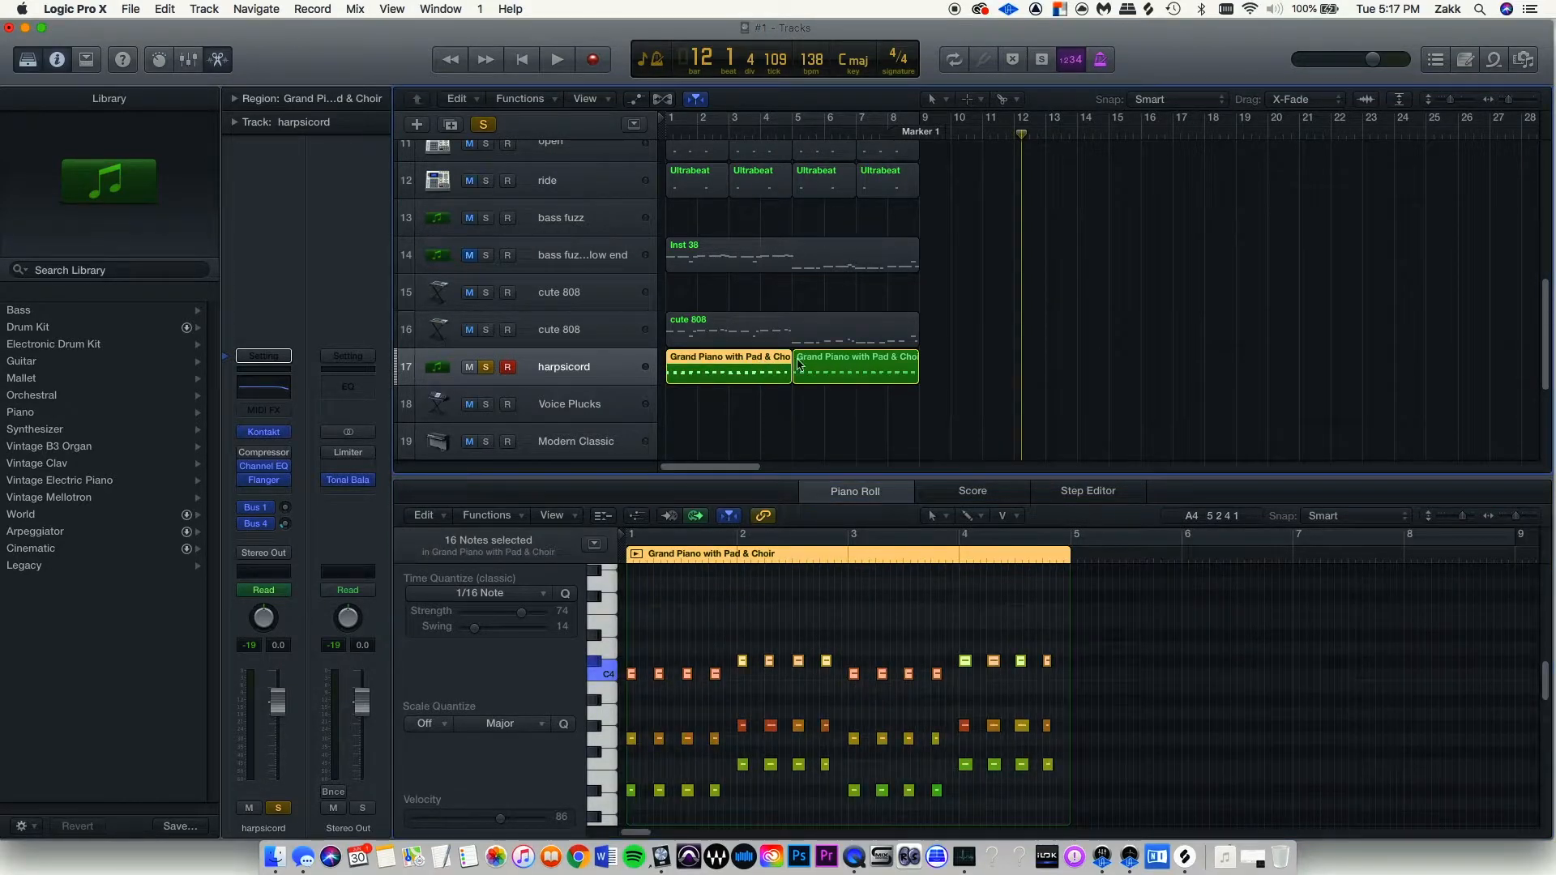
{"action": "left_click", "coordinate": [861, 359]}
{"action": "left_click", "coordinate": [791, 136]}
{"action": "key", "text": "space"}
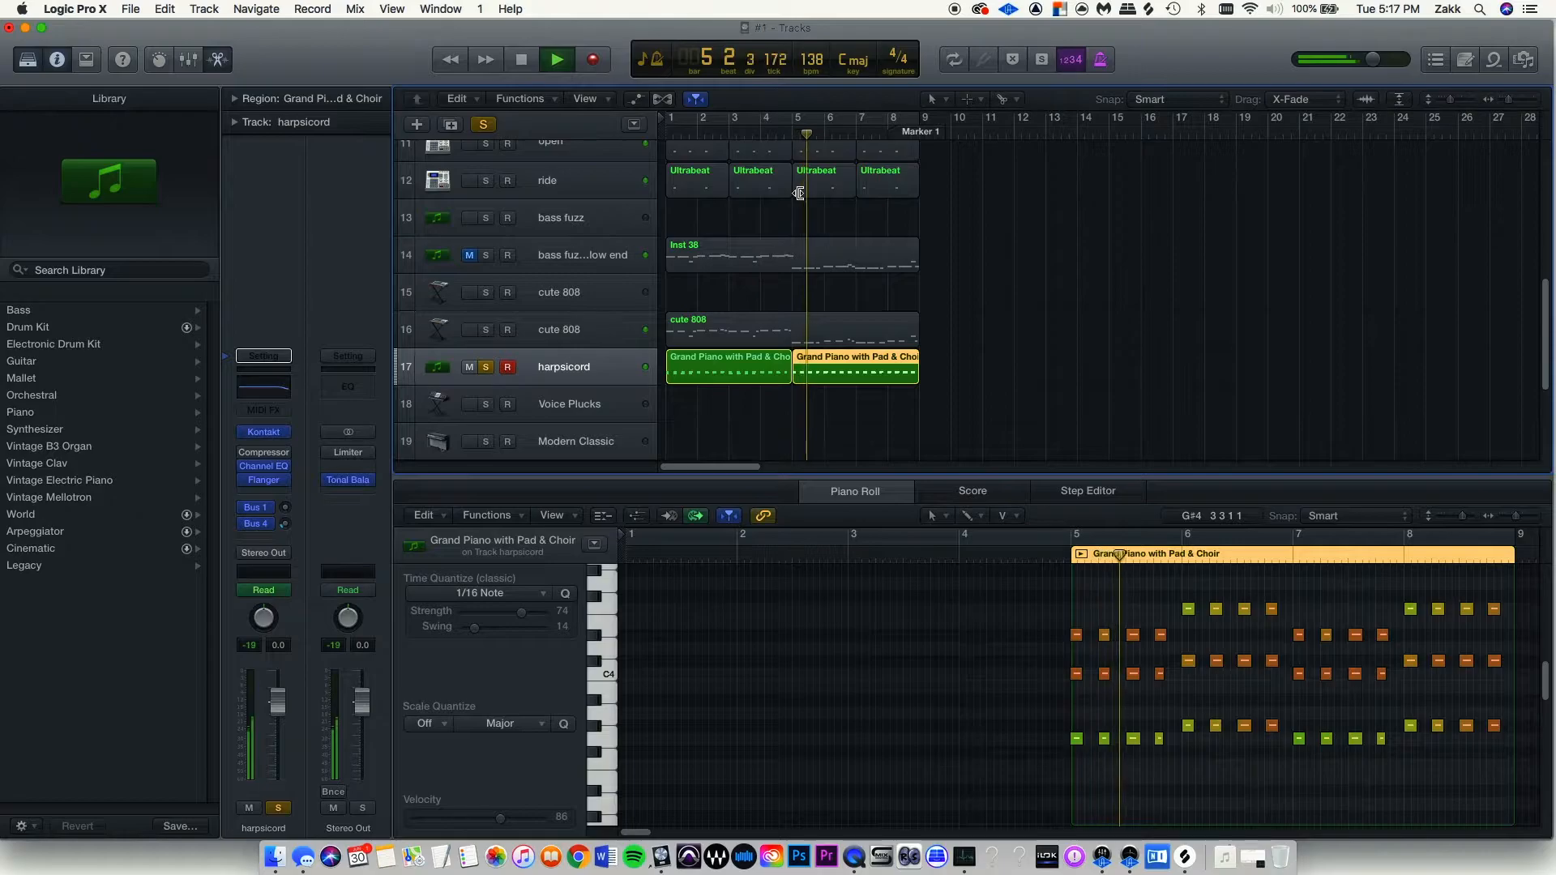
{"action": "scroll", "coordinate": [1016, 667], "scroll_direction": "right", "scroll_amount": 5}
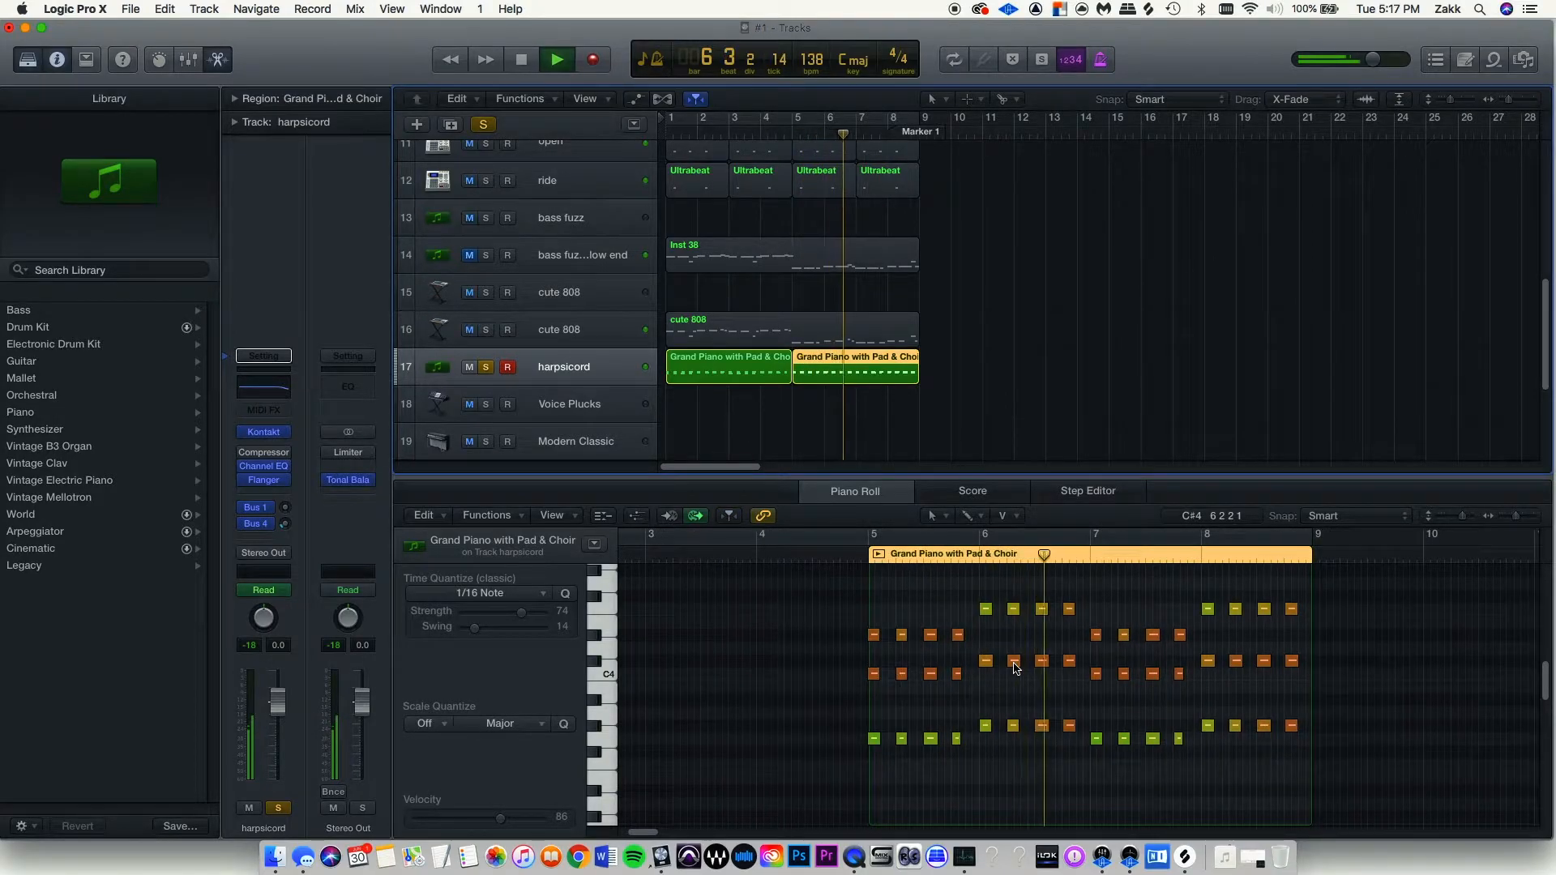
{"action": "left_click", "coordinate": [687, 369]}
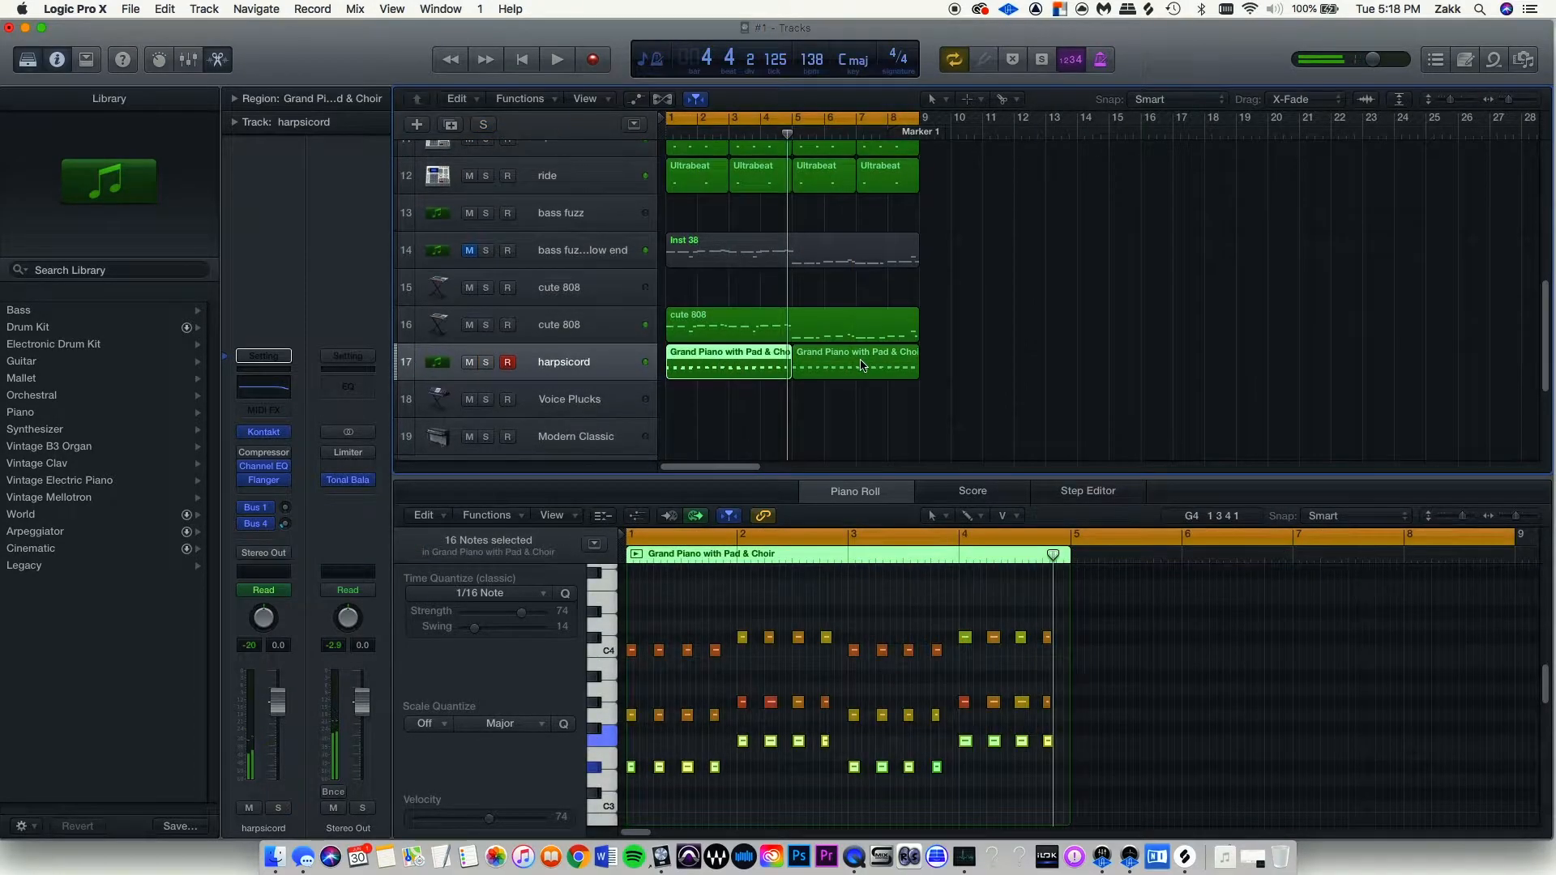
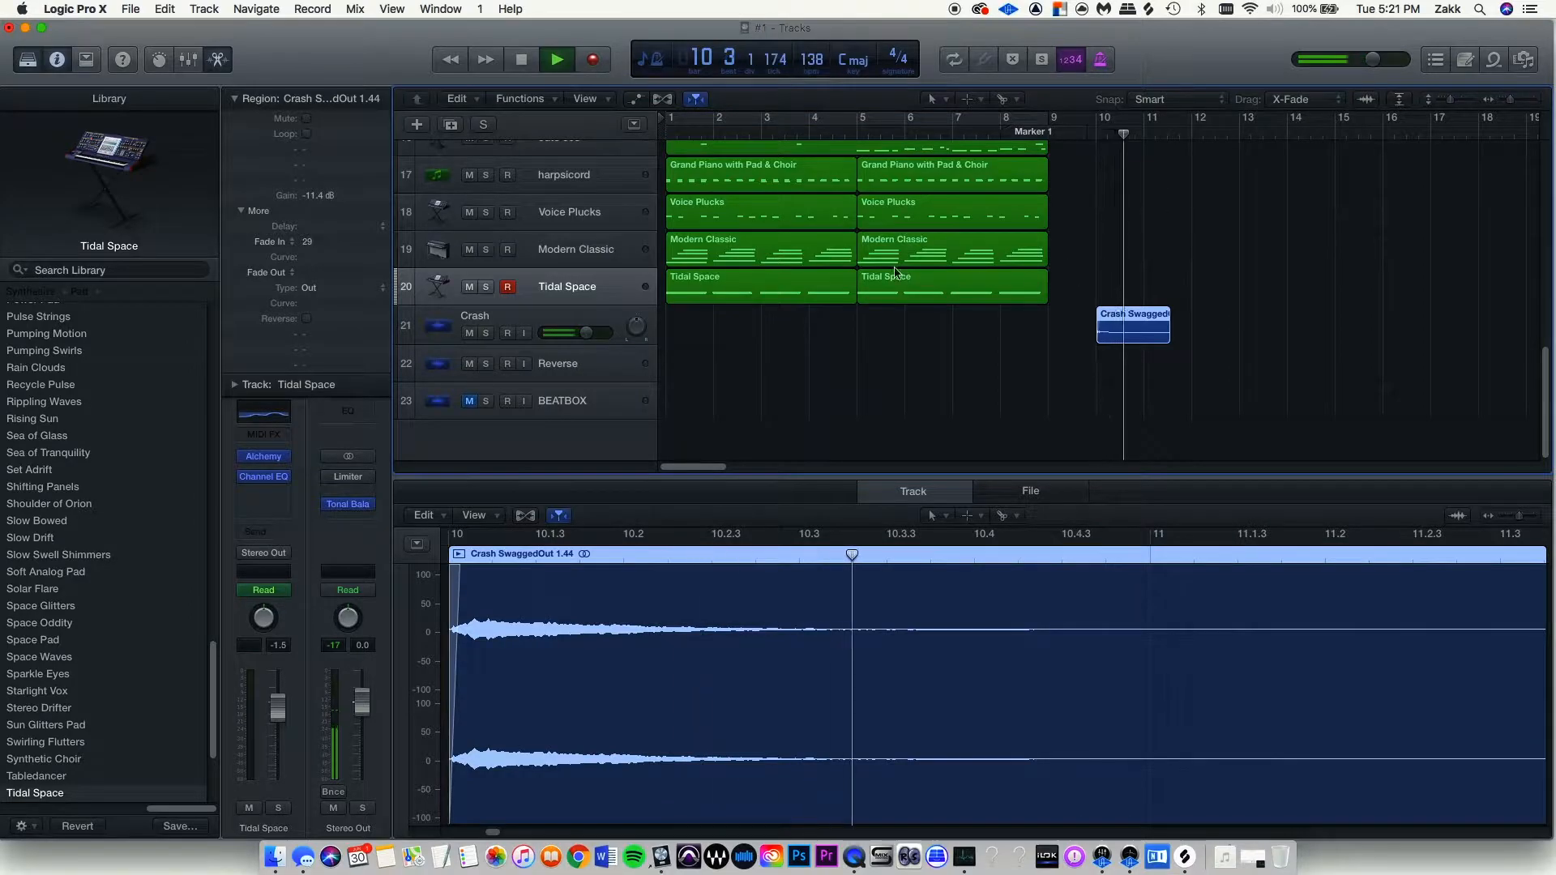
Stop playback and send the playhead back to bar 1.
{"action": "key", "text": "space"}
{"action": "key", "text": "Return"}
{"action": "scroll", "coordinate": [932, 280], "scroll_direction": "down", "scroll_amount": 5}
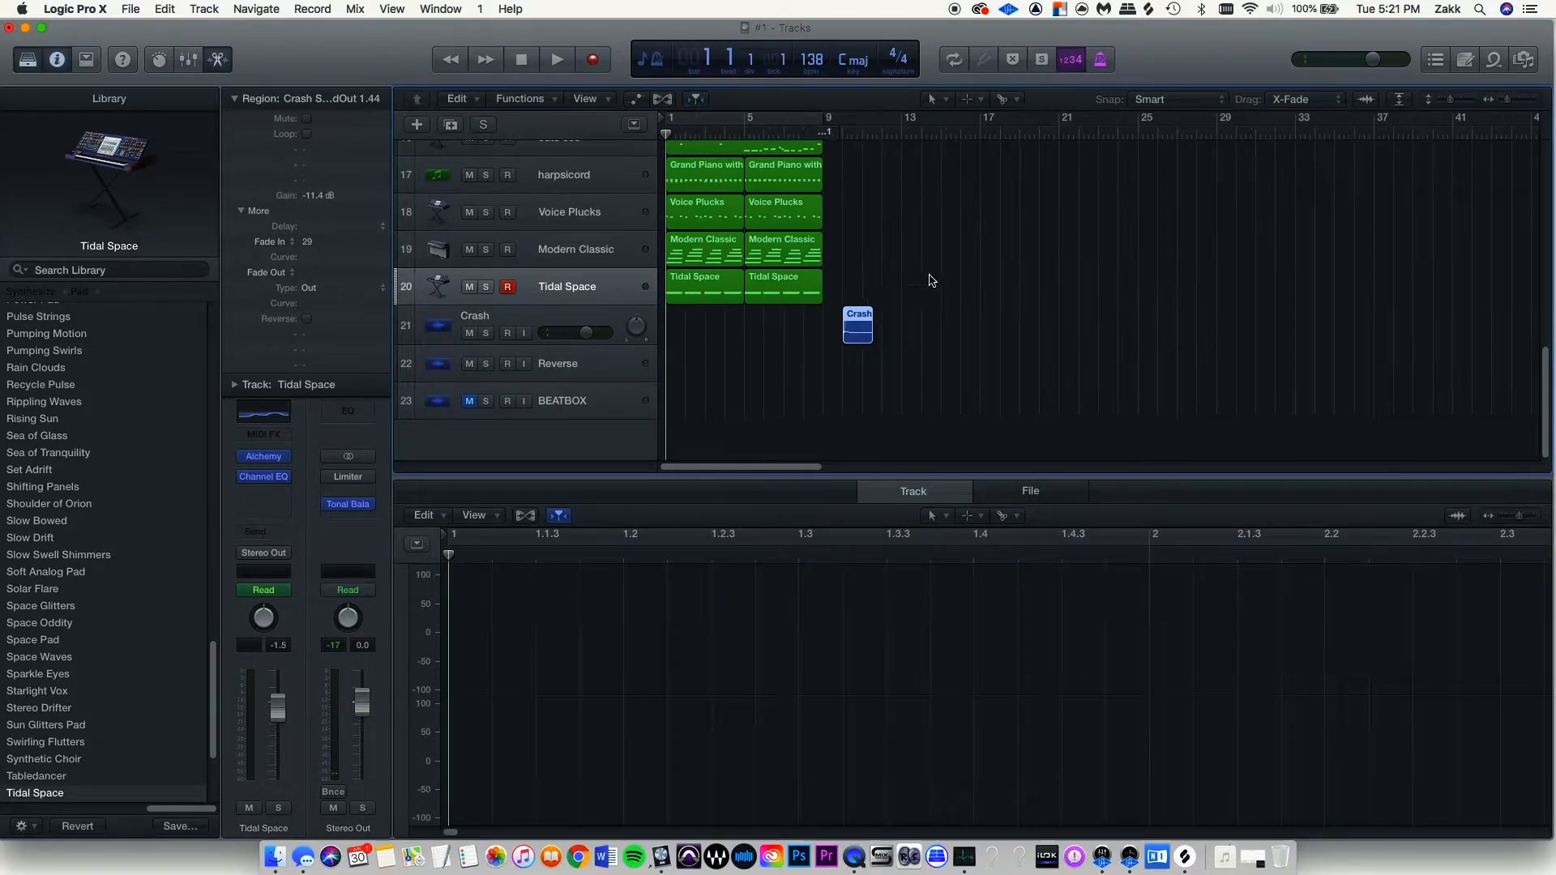
Select the chord regions, copy the crash onto the Reverse track, and reverse the copy.
{"action": "left_click_drag", "start_coordinate": [860, 294], "coordinate": [704, 30]}
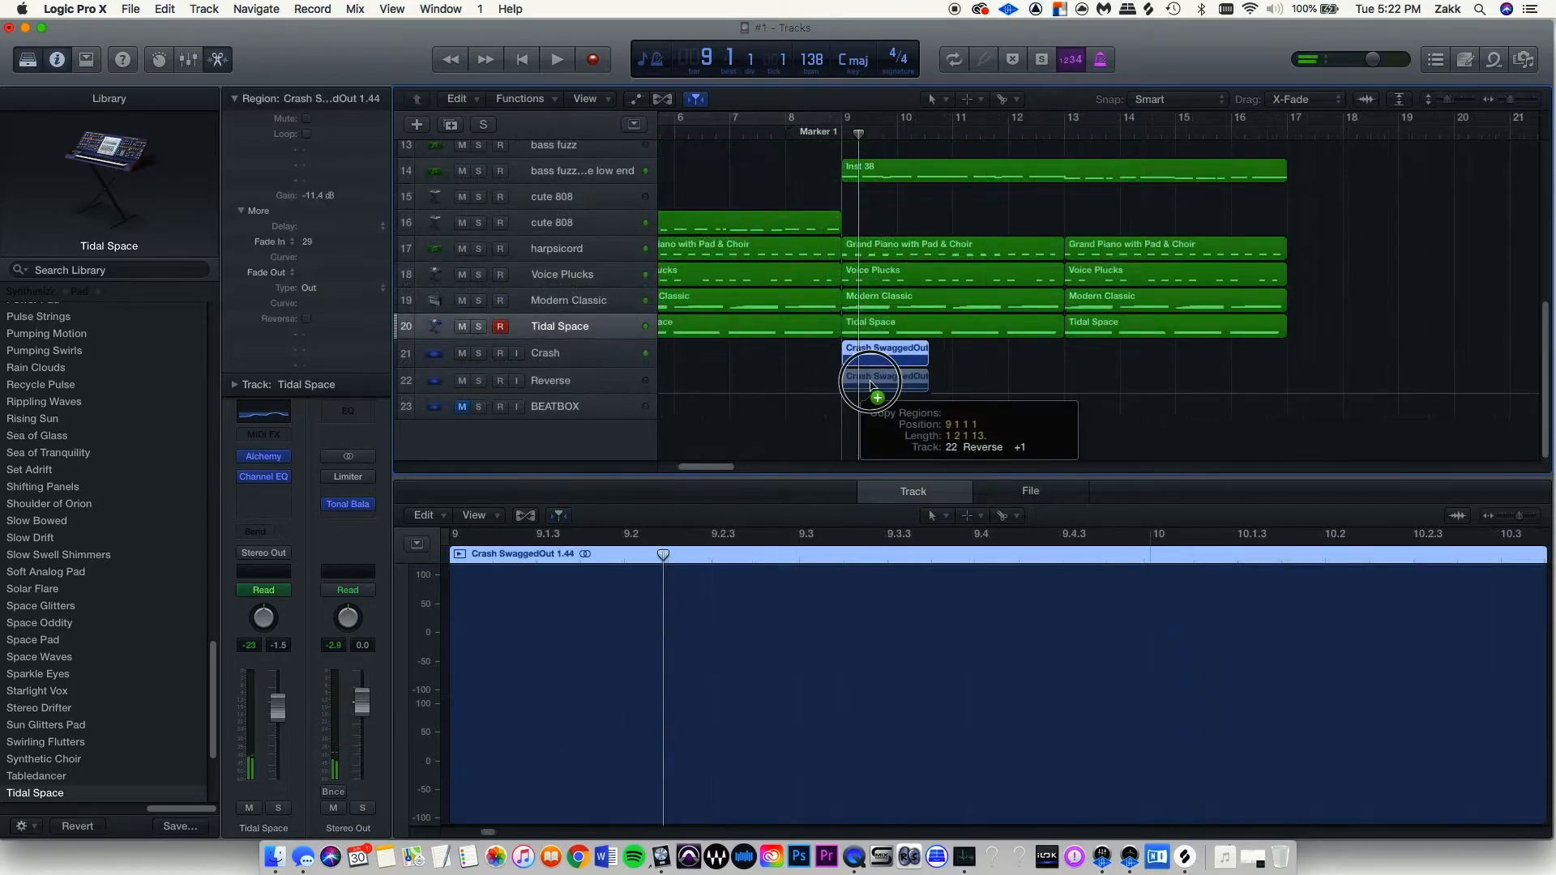
{"action": "left_click_drag", "start_coordinate": [882, 379], "coordinate": [798, 377]}
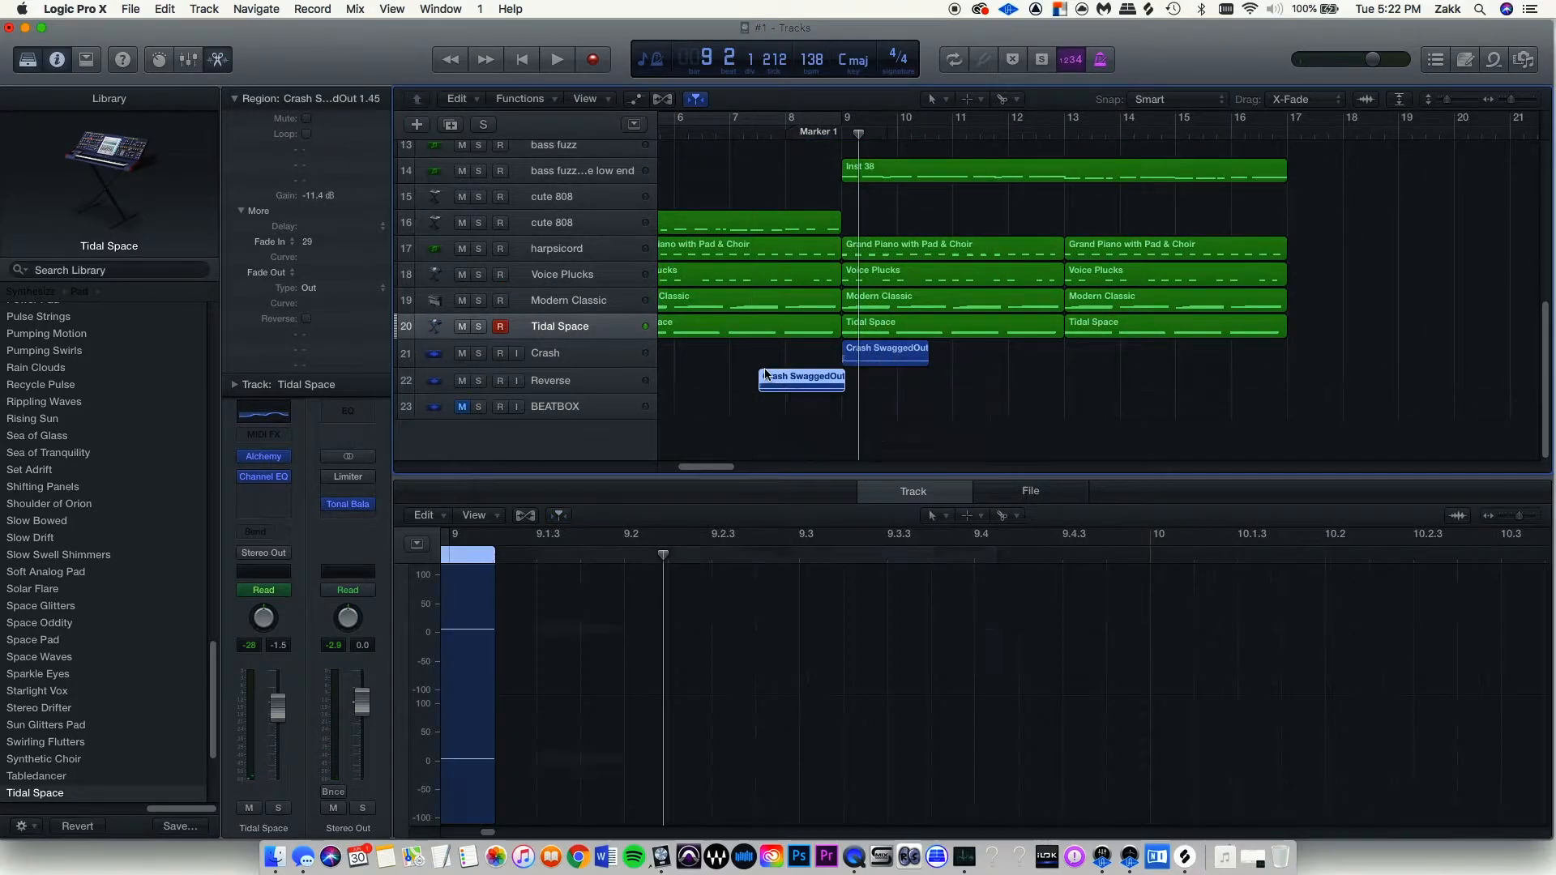
{"action": "left_click", "coordinate": [307, 319]}
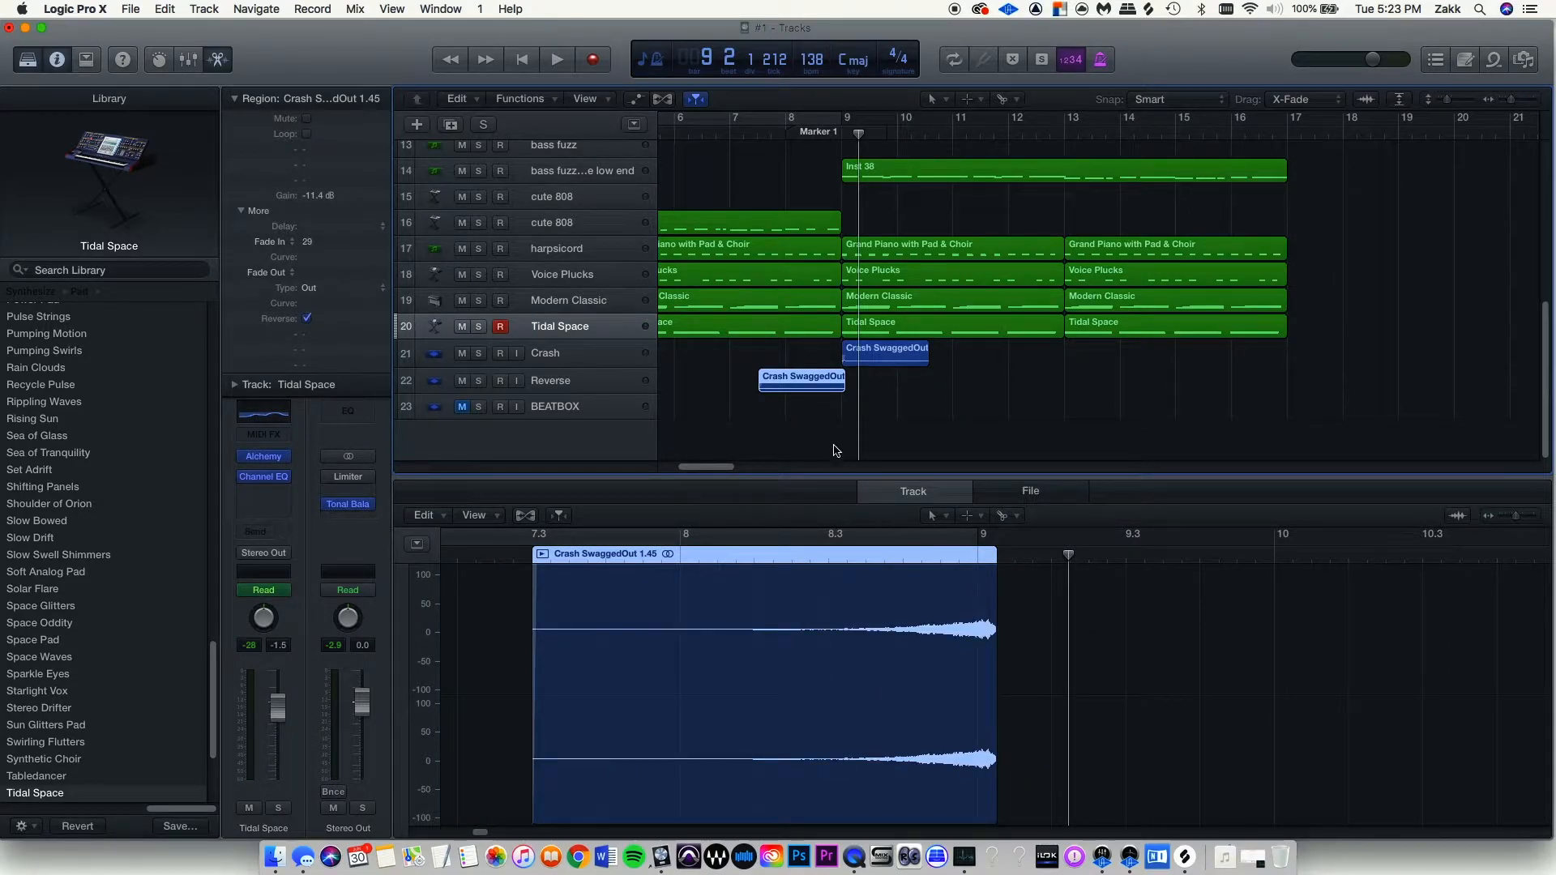
Zoom in and play the reversed crash swelling into the bar-9 crash.
{"action": "key", "text": "super+Down"}
{"action": "key", "text": "super+Down"}
{"action": "key", "text": "super+Down"}
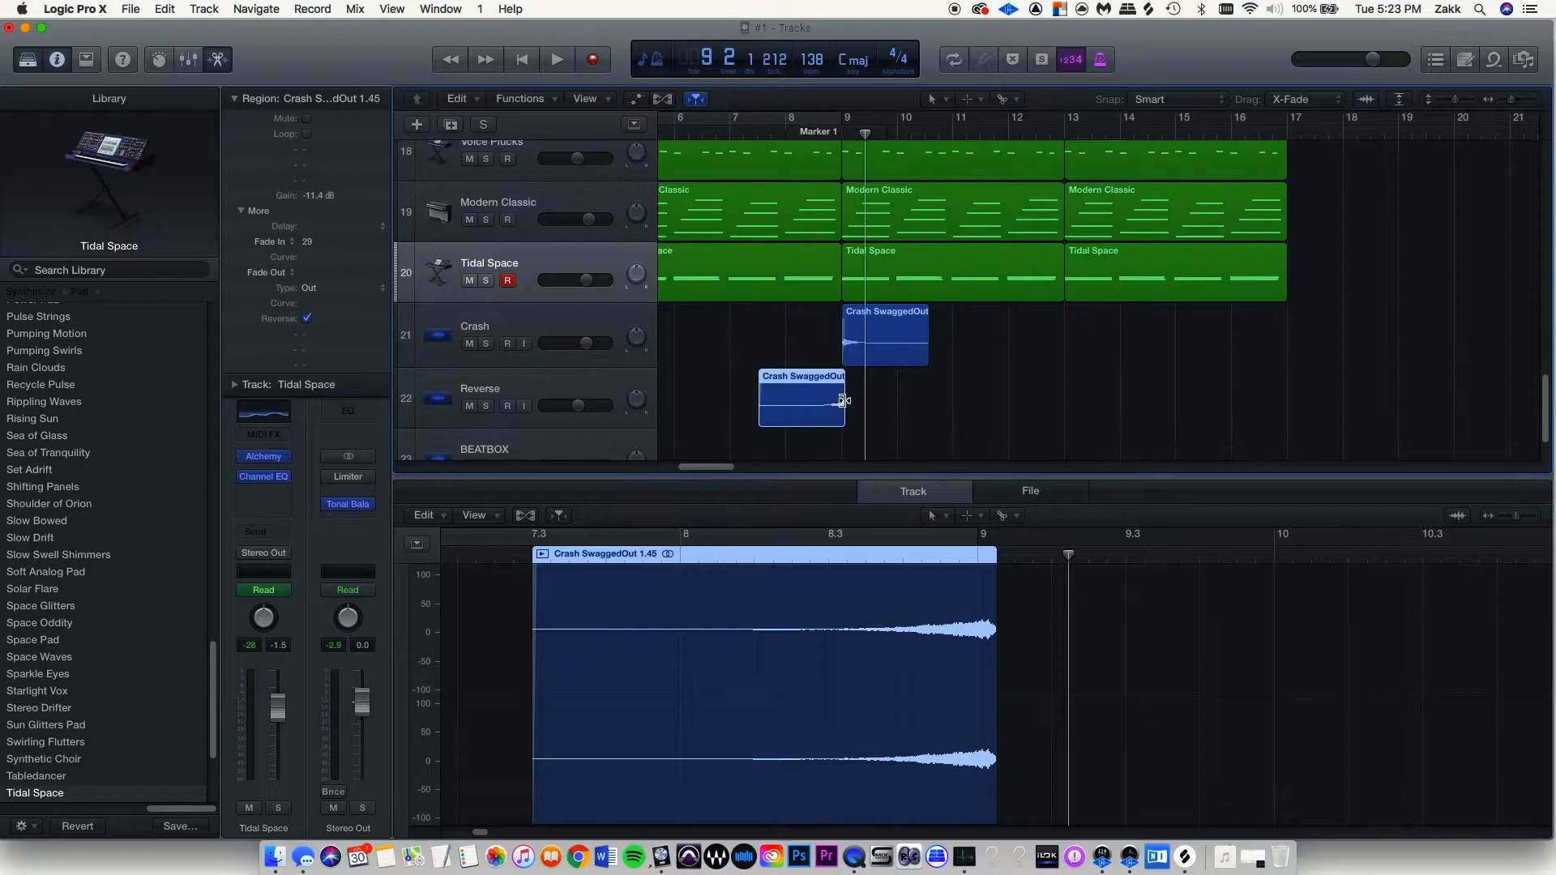
{"action": "key", "text": "super+Right"}
{"action": "key", "text": "super+Right"}
{"action": "left_click", "coordinate": [753, 144]}
{"action": "key", "text": "space"}
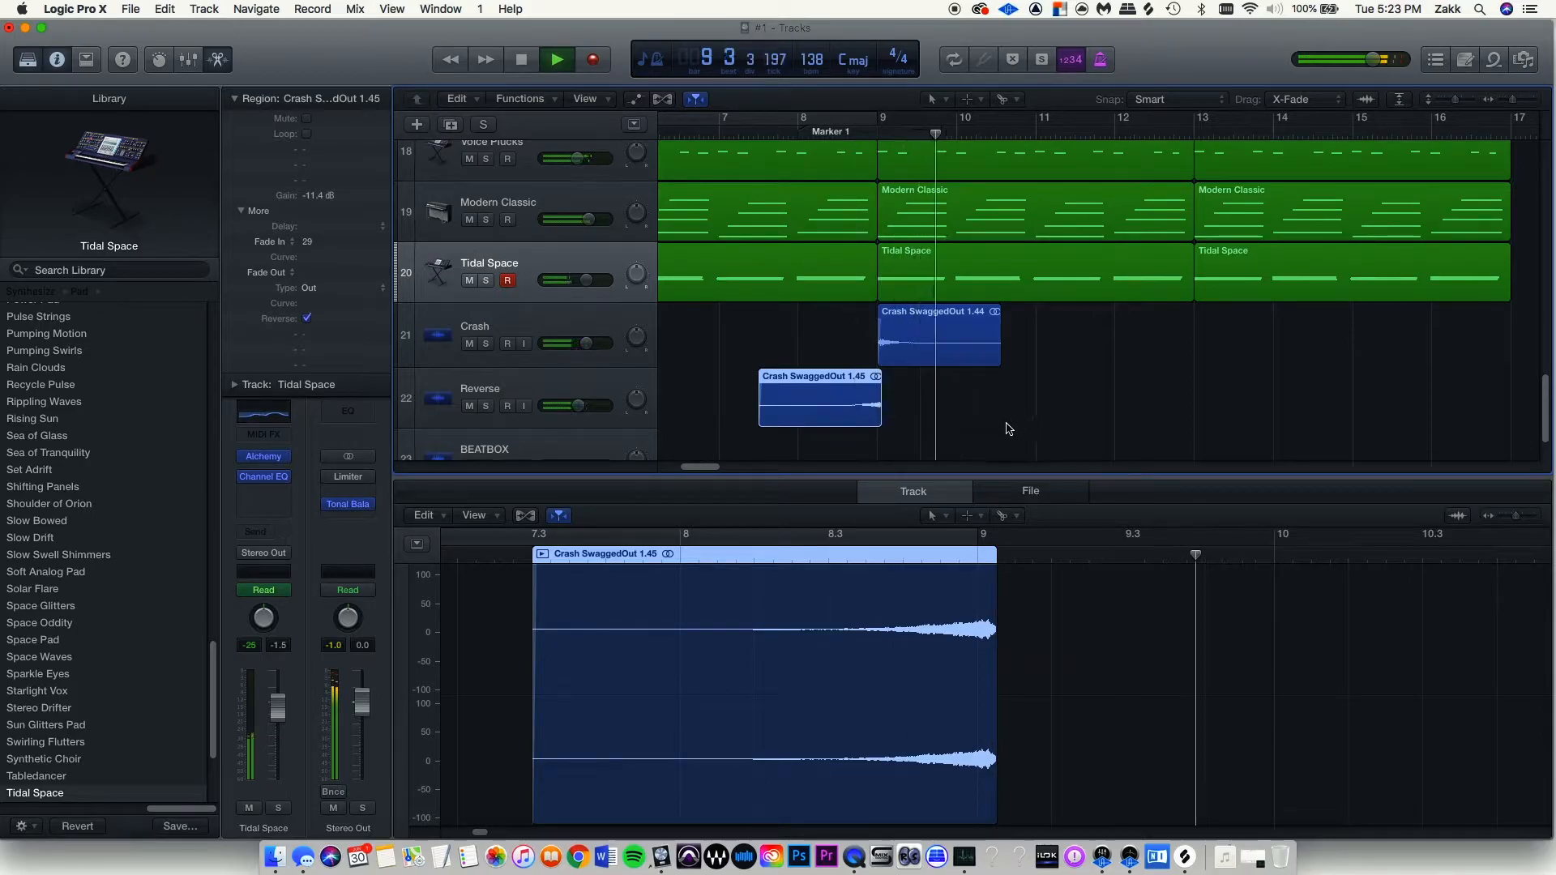
{"action": "key", "text": "space"}
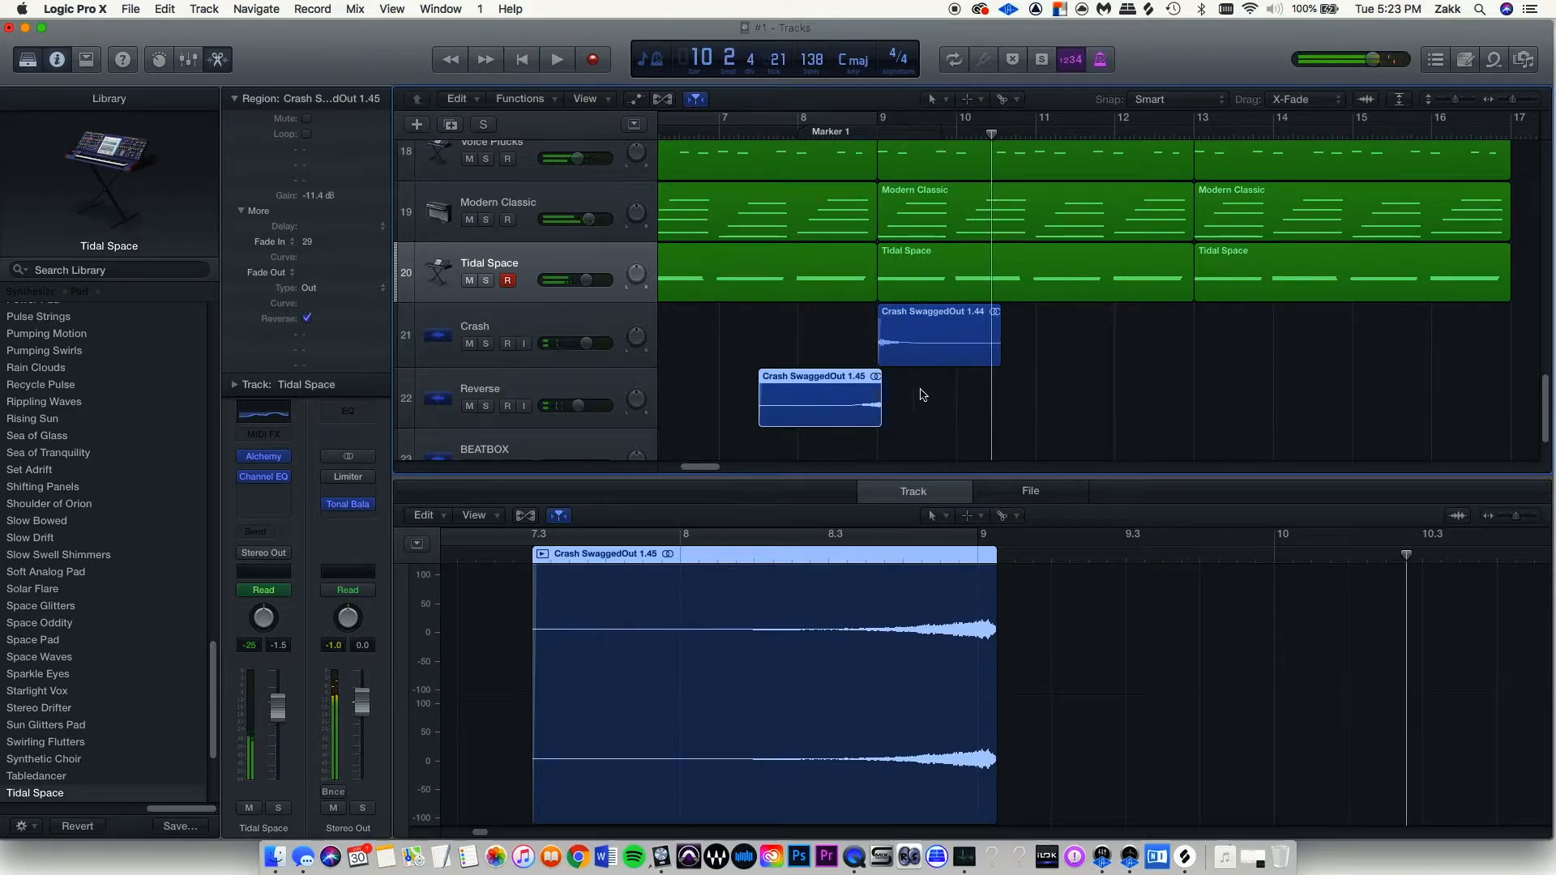
{"action": "key", "text": "super+Left"}
{"action": "key", "text": "super+Left"}
{"action": "key", "text": "super+Left"}
{"action": "key", "text": "super+Left"}
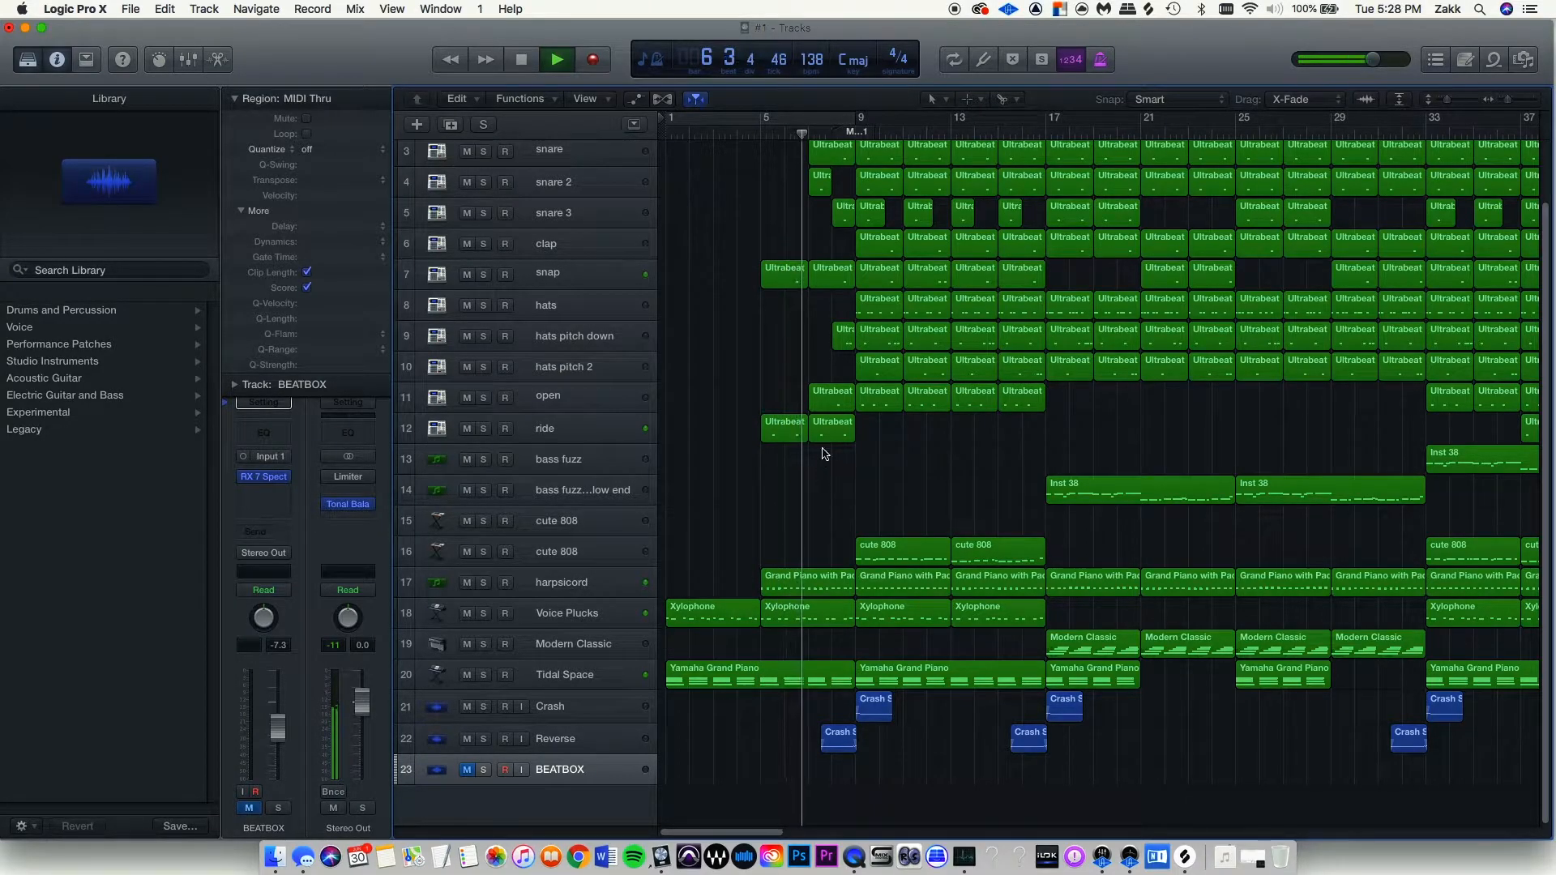
Scroll up through the tracks to review the crash pairs at bars 17, 33 and 41.
{"action": "scroll", "coordinate": [867, 361], "scroll_direction": "up", "scroll_amount": 1}
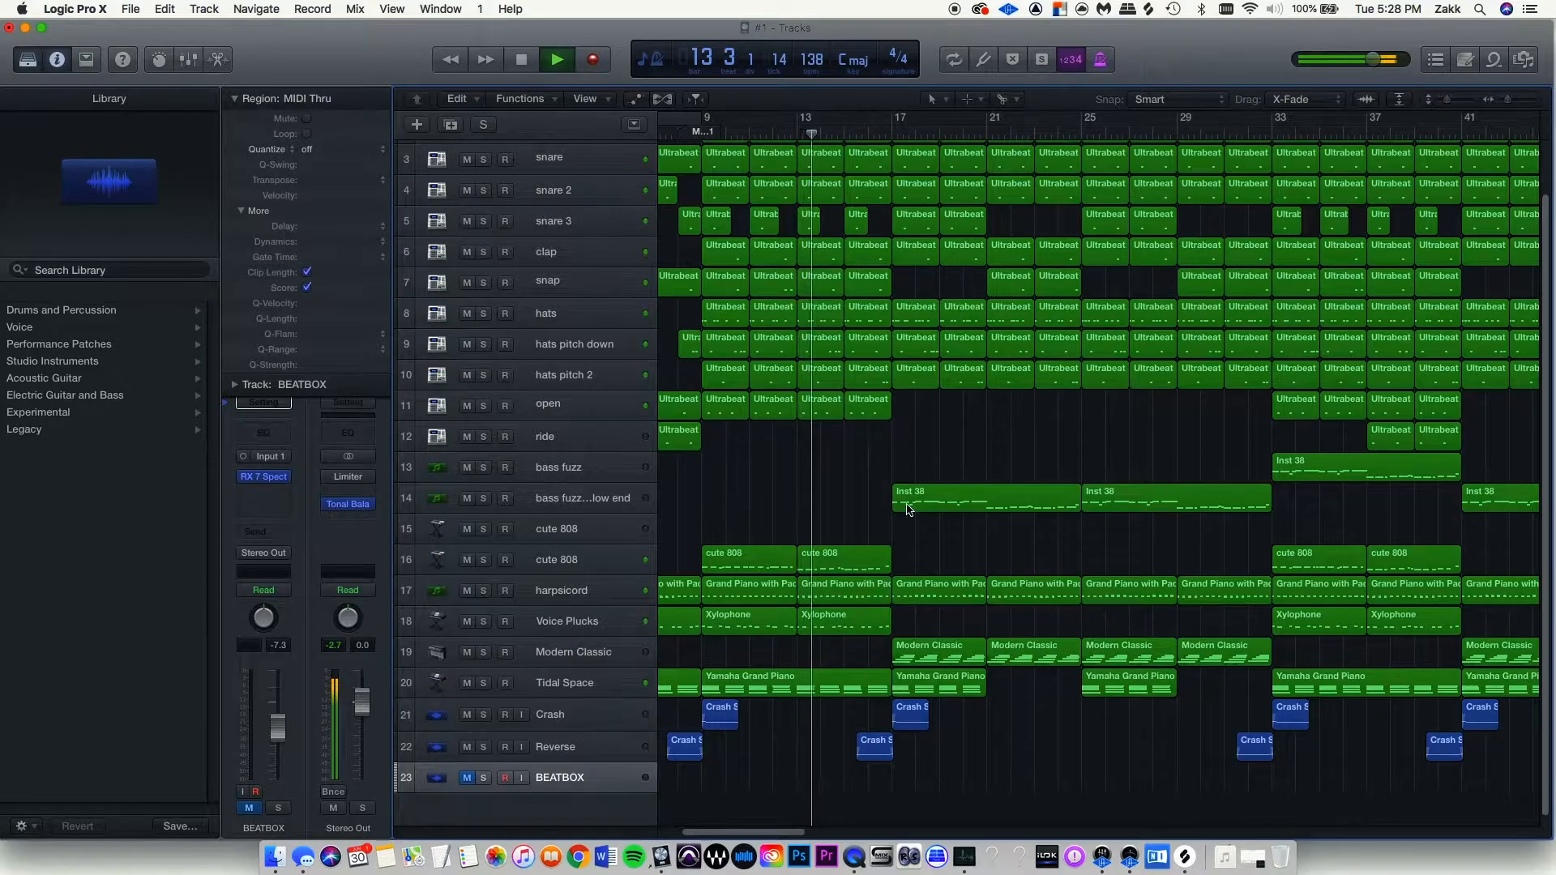
{"action": "scroll", "coordinate": [909, 508], "scroll_direction": "up", "scroll_amount": 3}
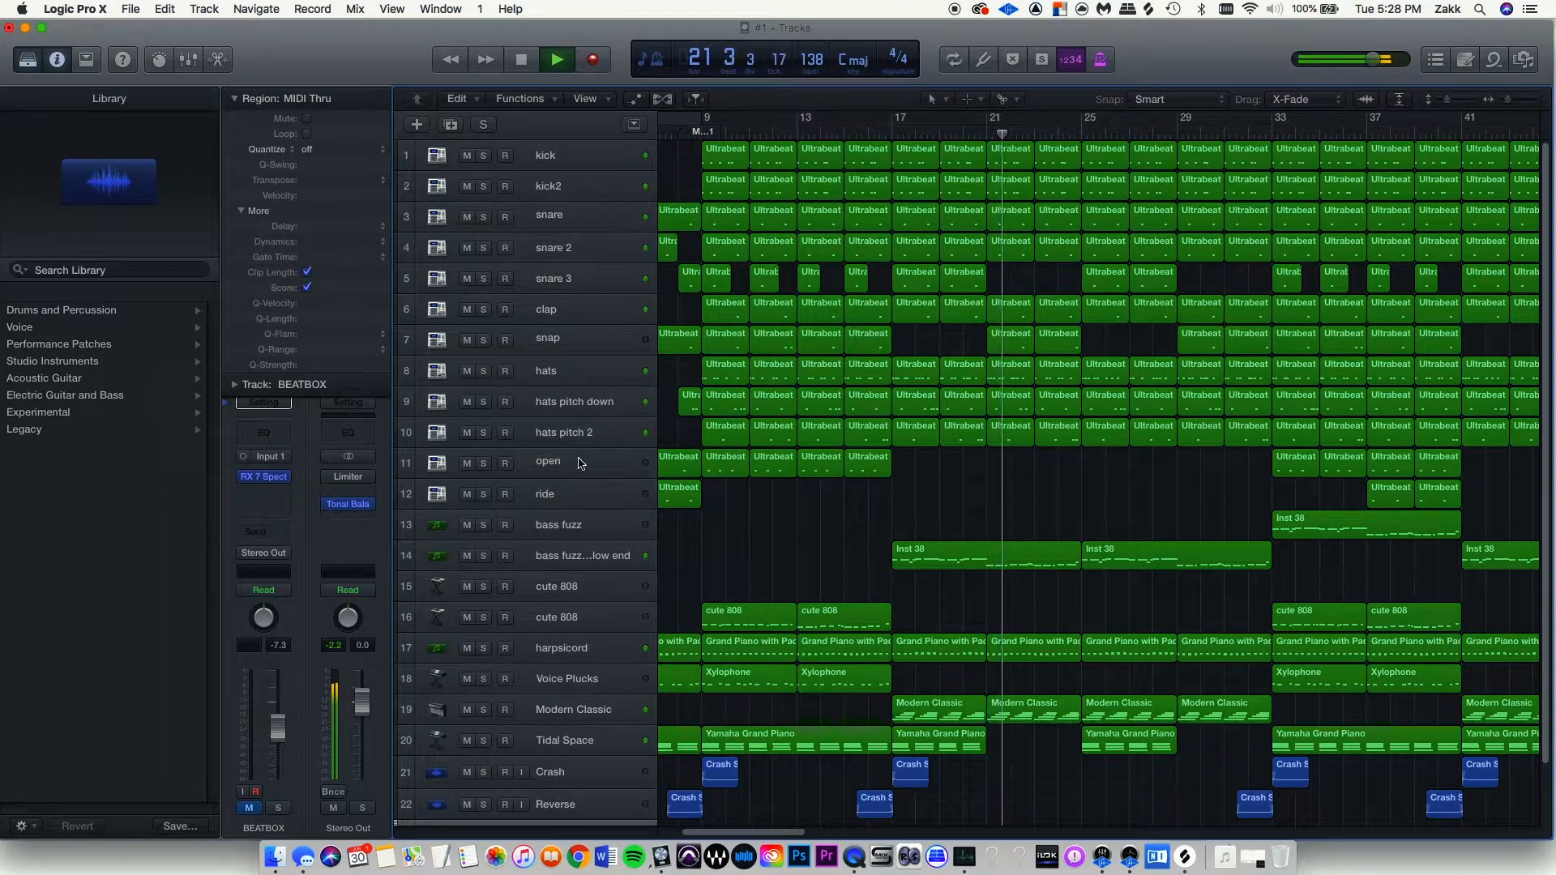
{"action": "left_click", "coordinate": [483, 161]}
{"action": "left_click_drag", "start_coordinate": [483, 167], "coordinate": [483, 492]}
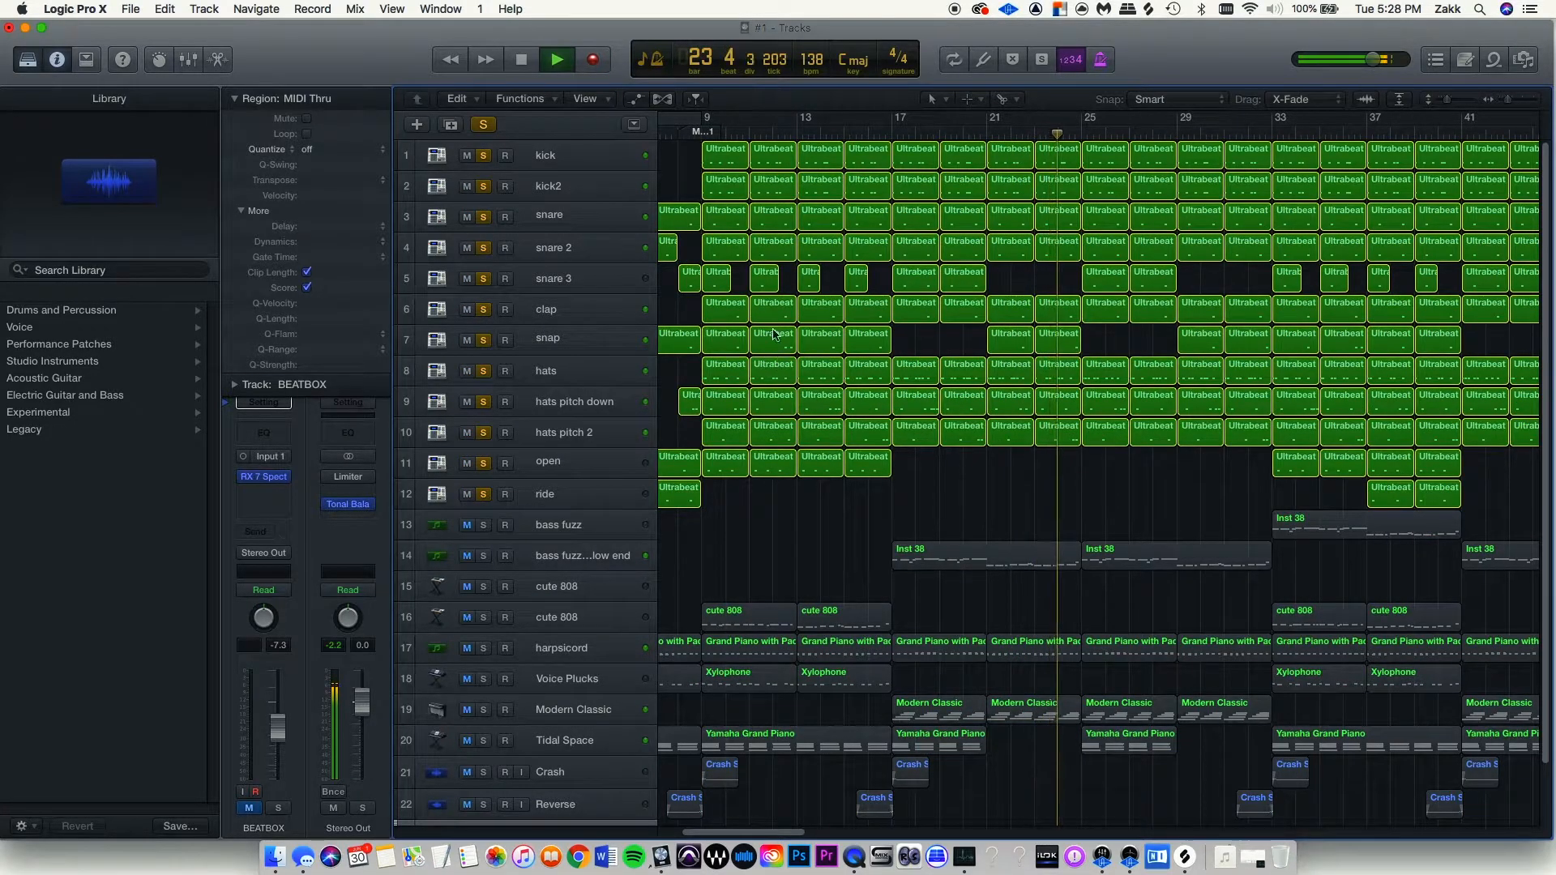
{"action": "key", "text": "space"}
{"action": "left_click", "coordinate": [893, 133]}
{"action": "left_click", "coordinate": [703, 134]}
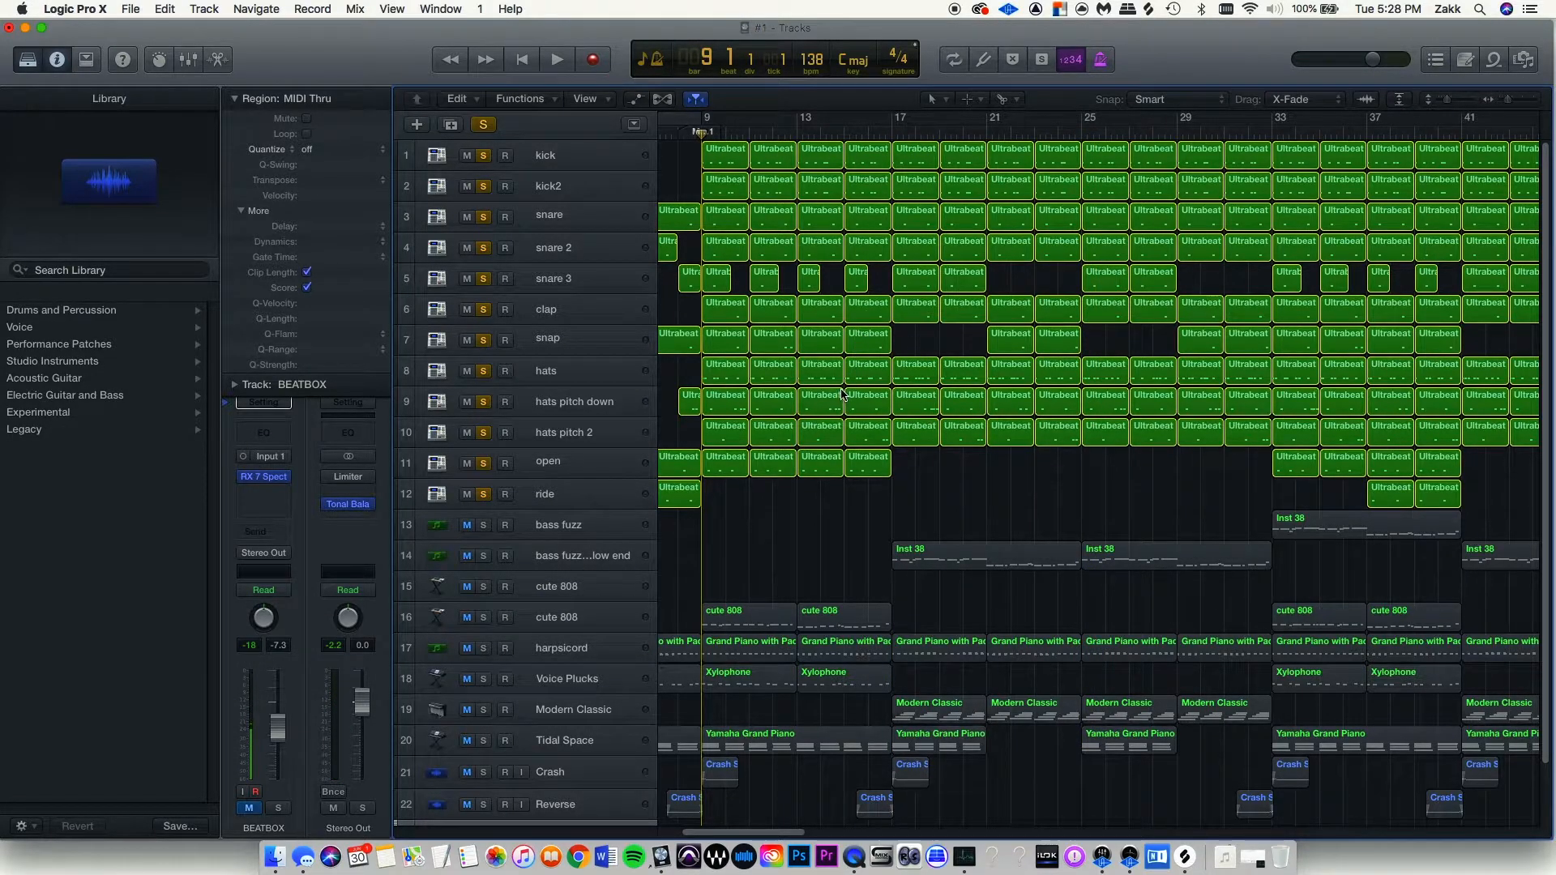
{"action": "key", "text": "space"}
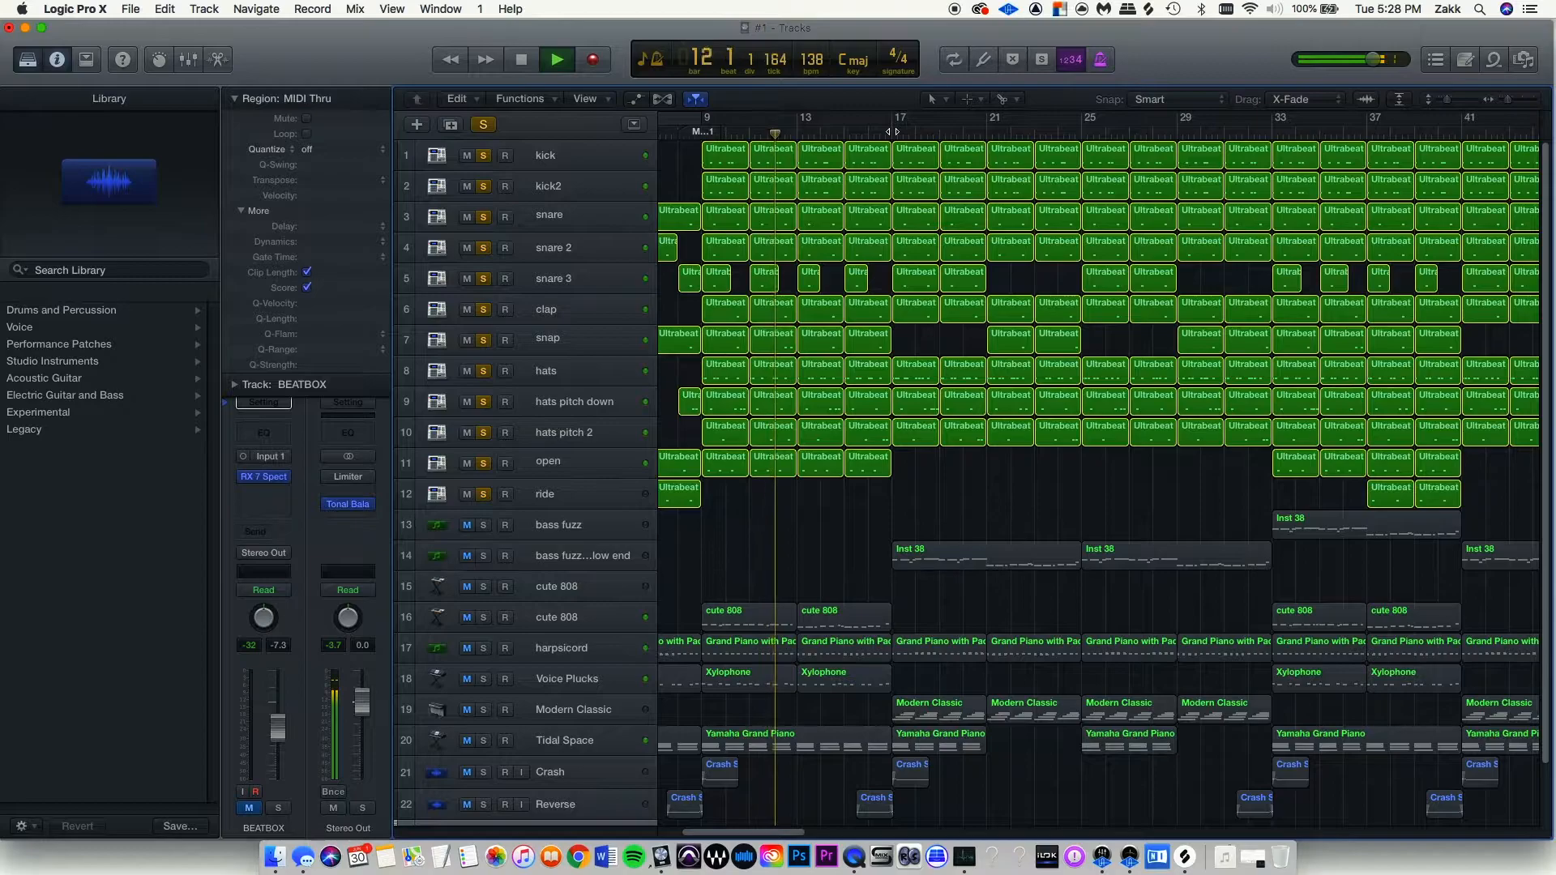
{"action": "left_click", "coordinate": [893, 131]}
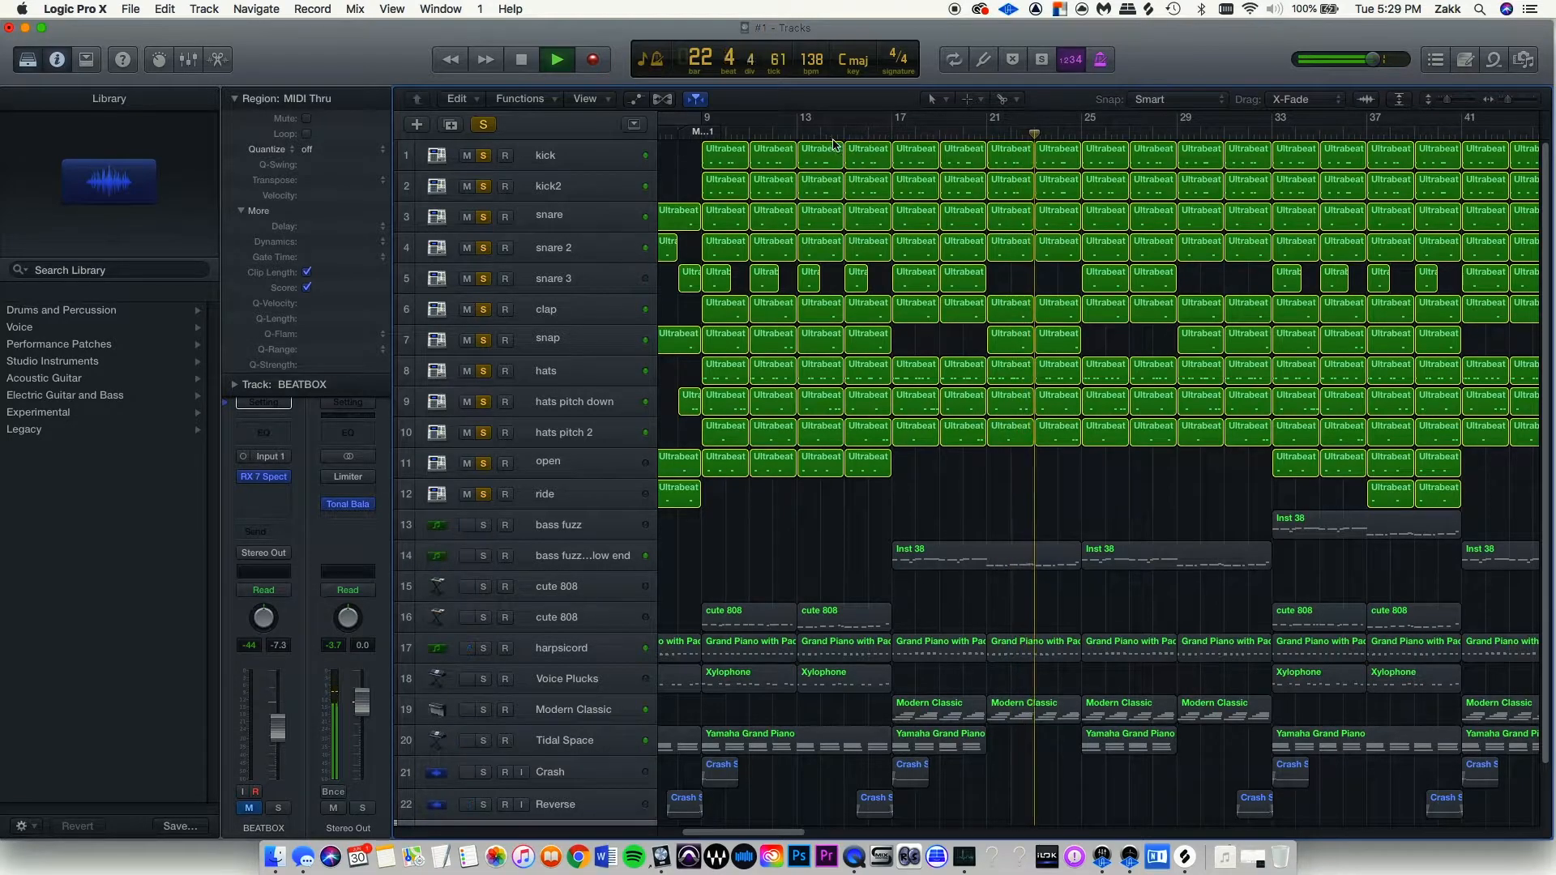
{"action": "left_click", "coordinate": [1270, 132]}
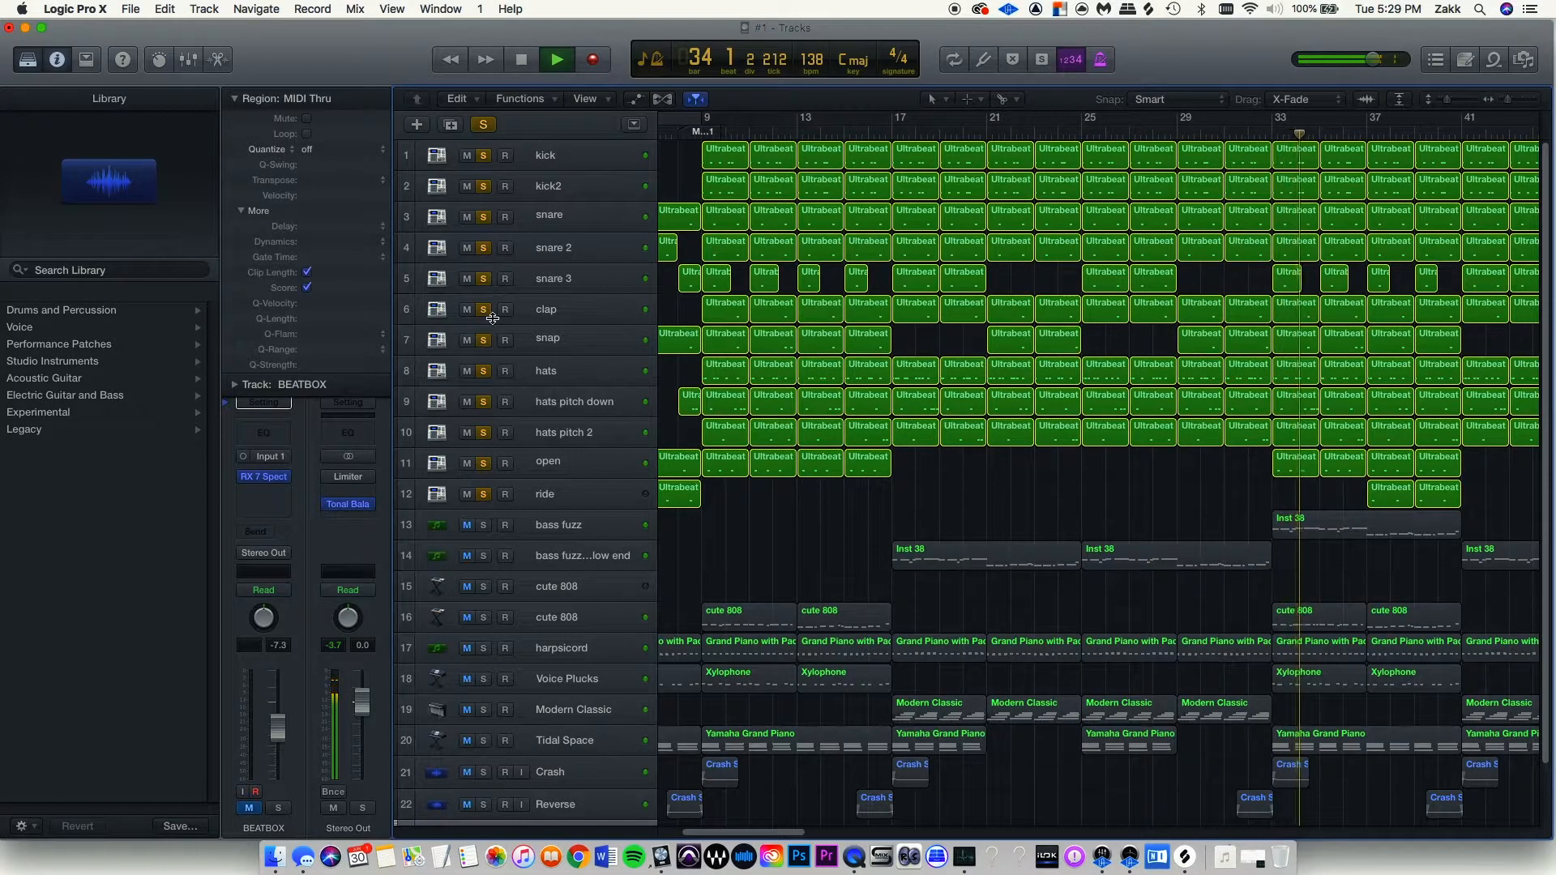
{"action": "key", "text": "space"}
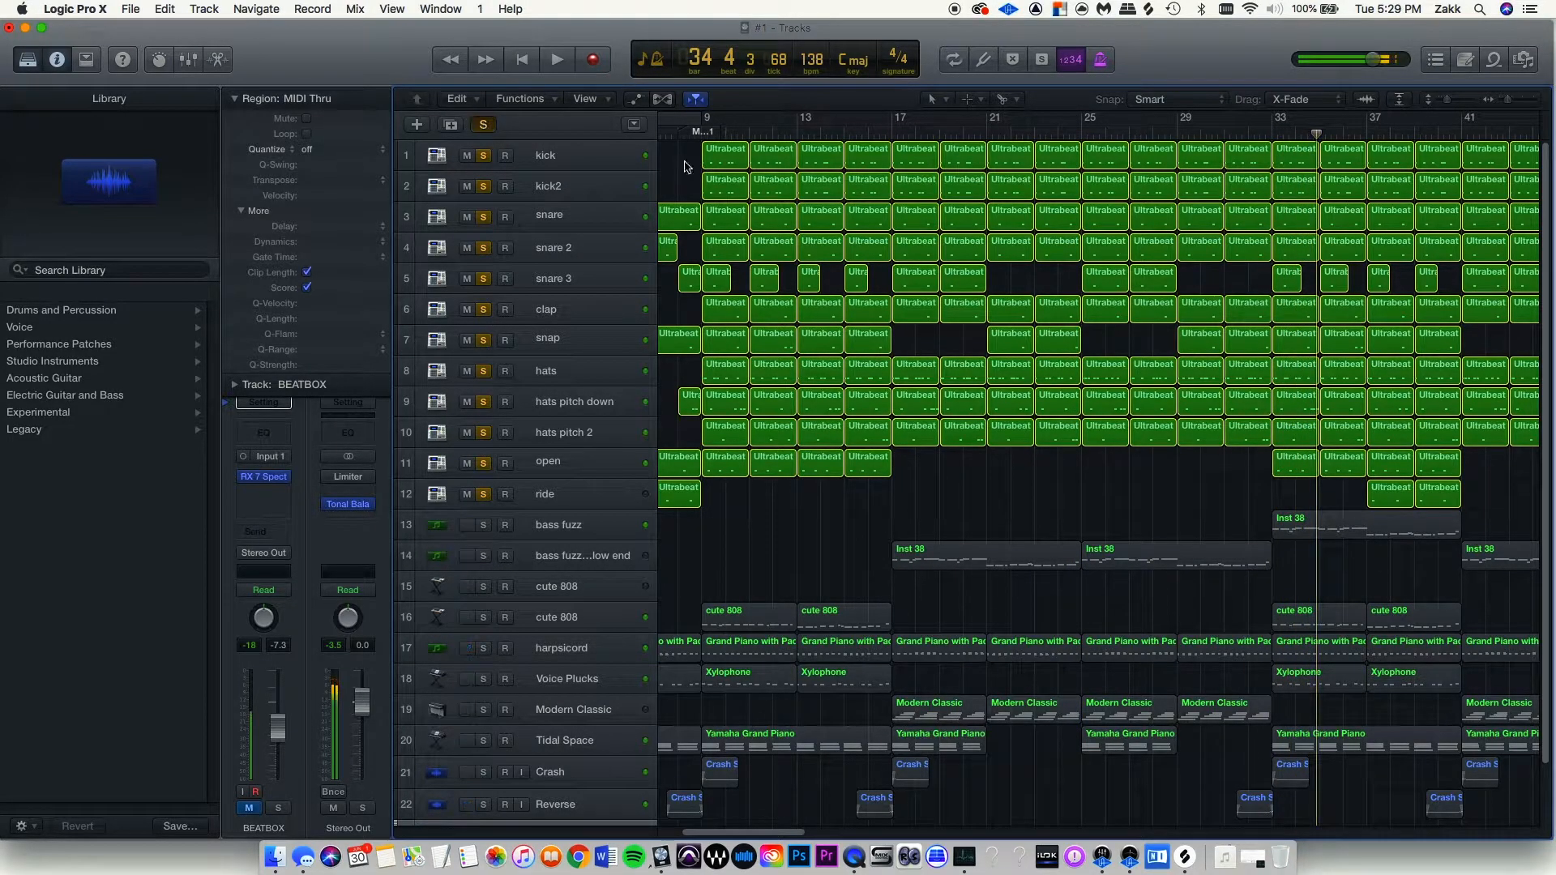
{"action": "left_click", "coordinate": [865, 131]}
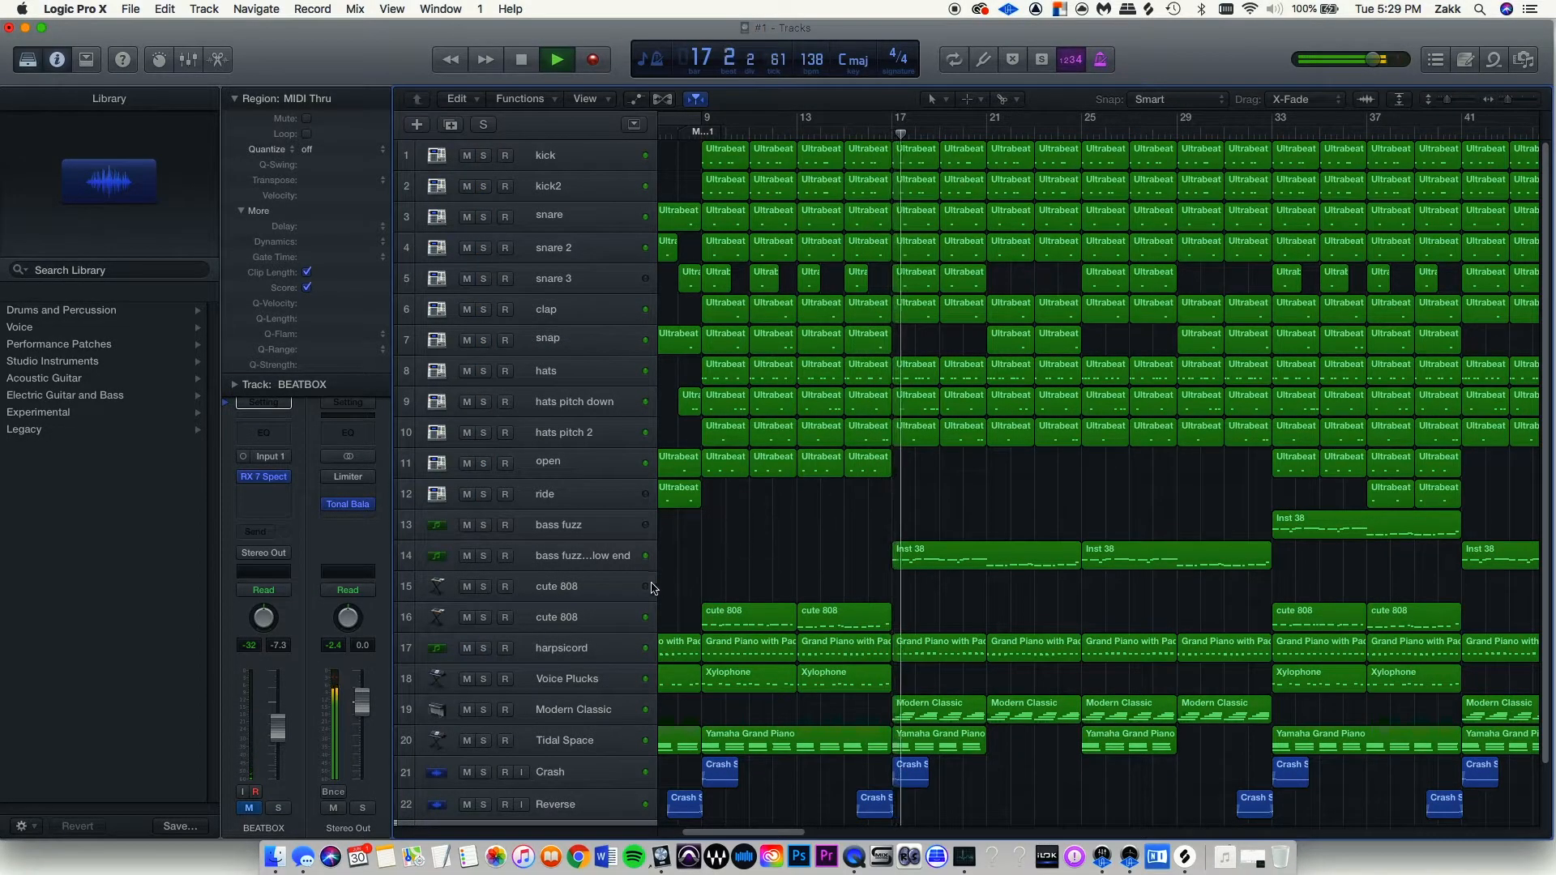
Briefly solo the bass fuzz more low end track during playback, then unsolo it.
{"action": "left_click", "coordinate": [484, 556]}
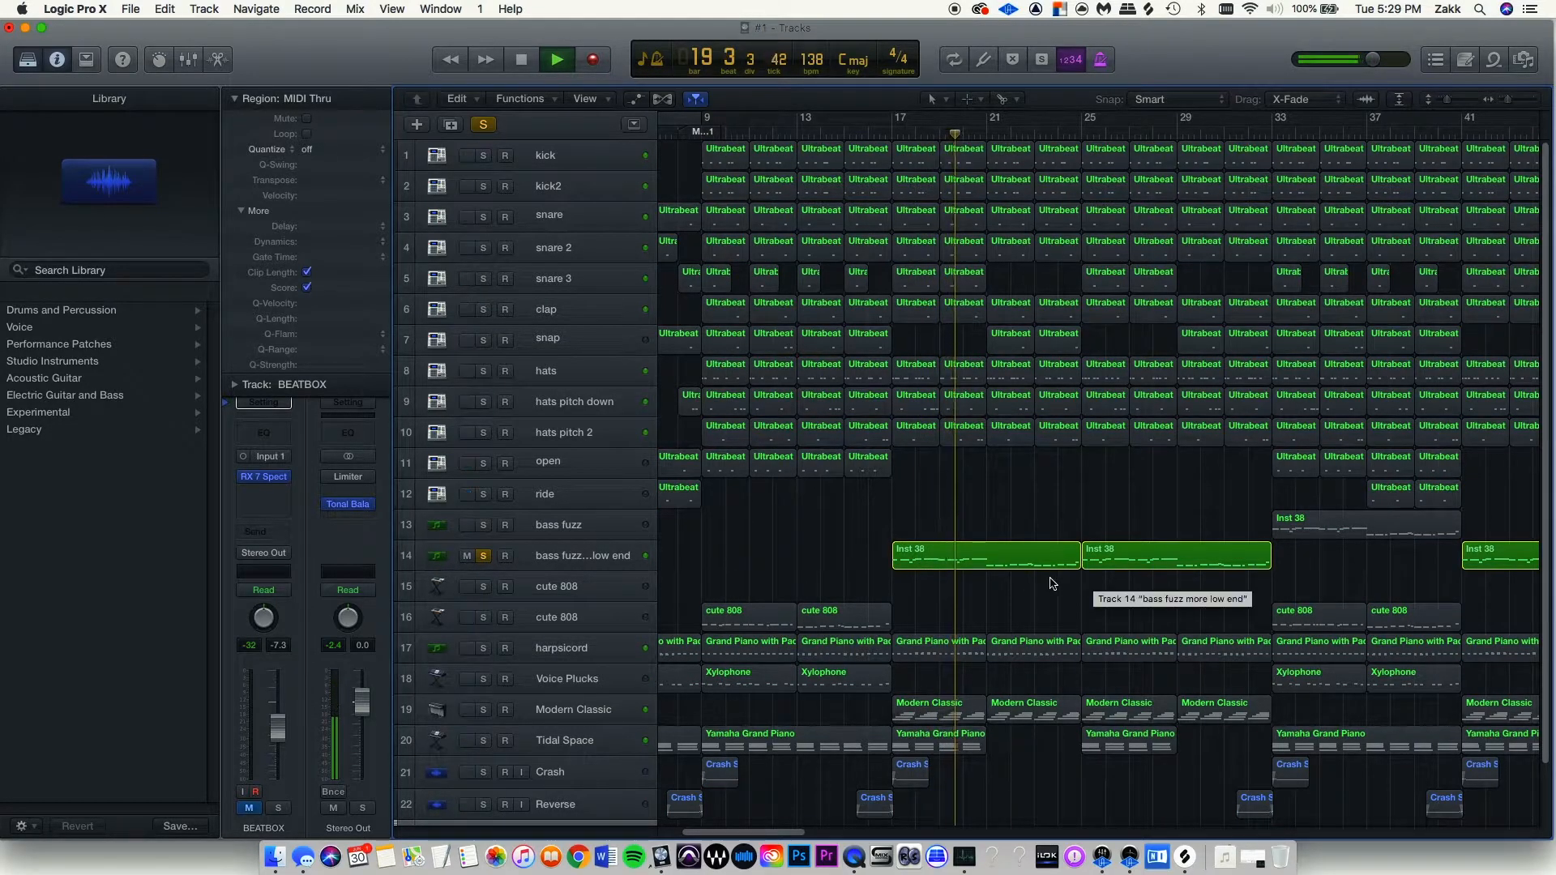
{"action": "scroll", "coordinate": [953, 610], "scroll_direction": "right", "scroll_amount": 4}
{"action": "key", "text": "space"}
{"action": "key", "text": "space"}
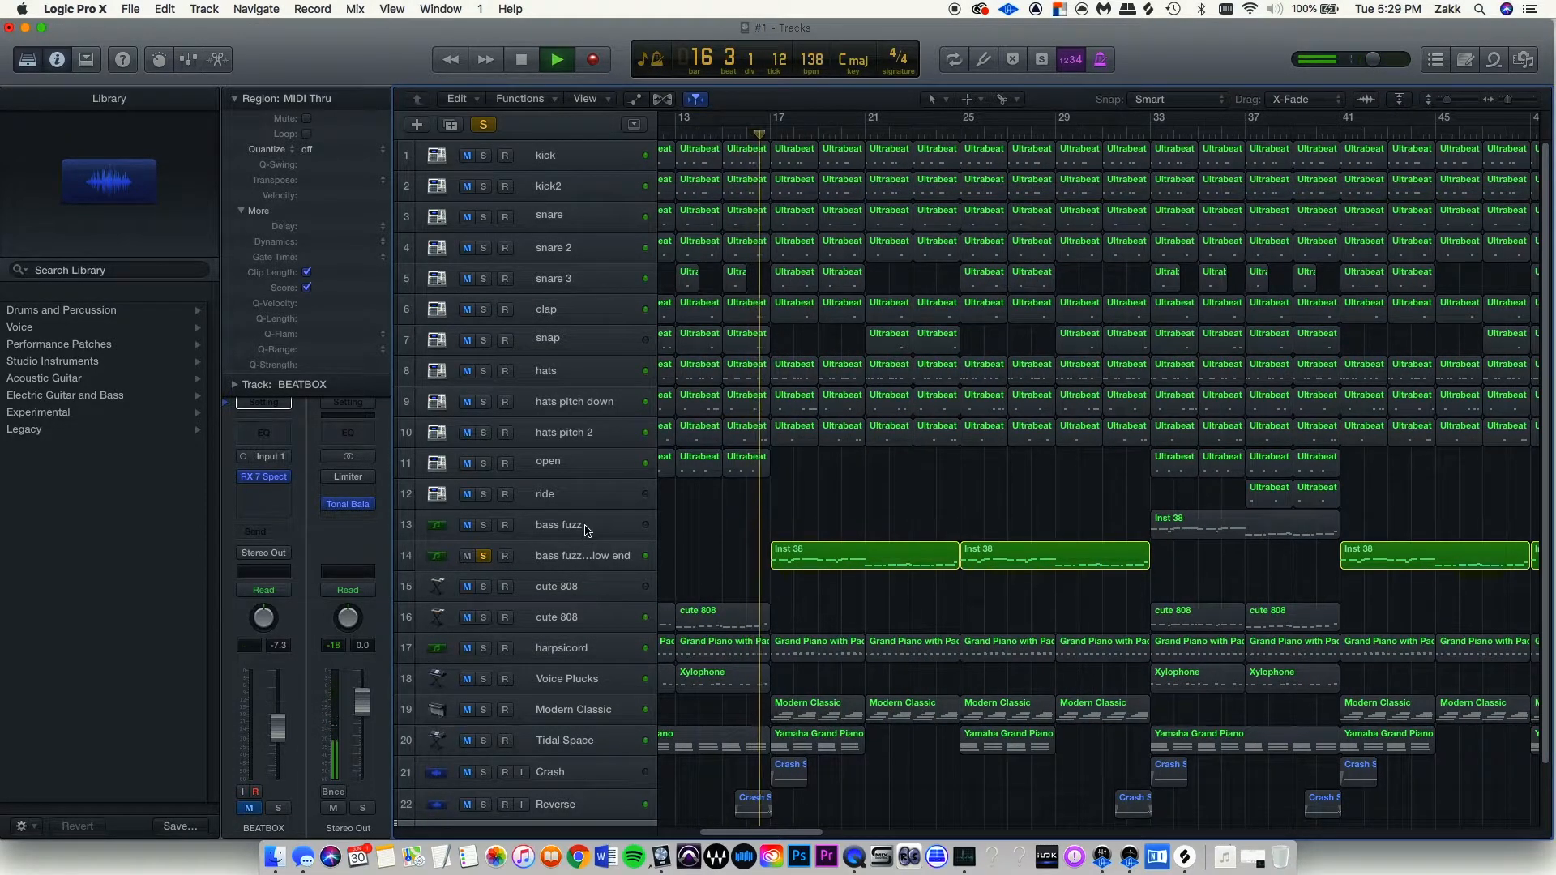
{"action": "scroll", "coordinate": [957, 578], "scroll_direction": "right", "scroll_amount": 4}
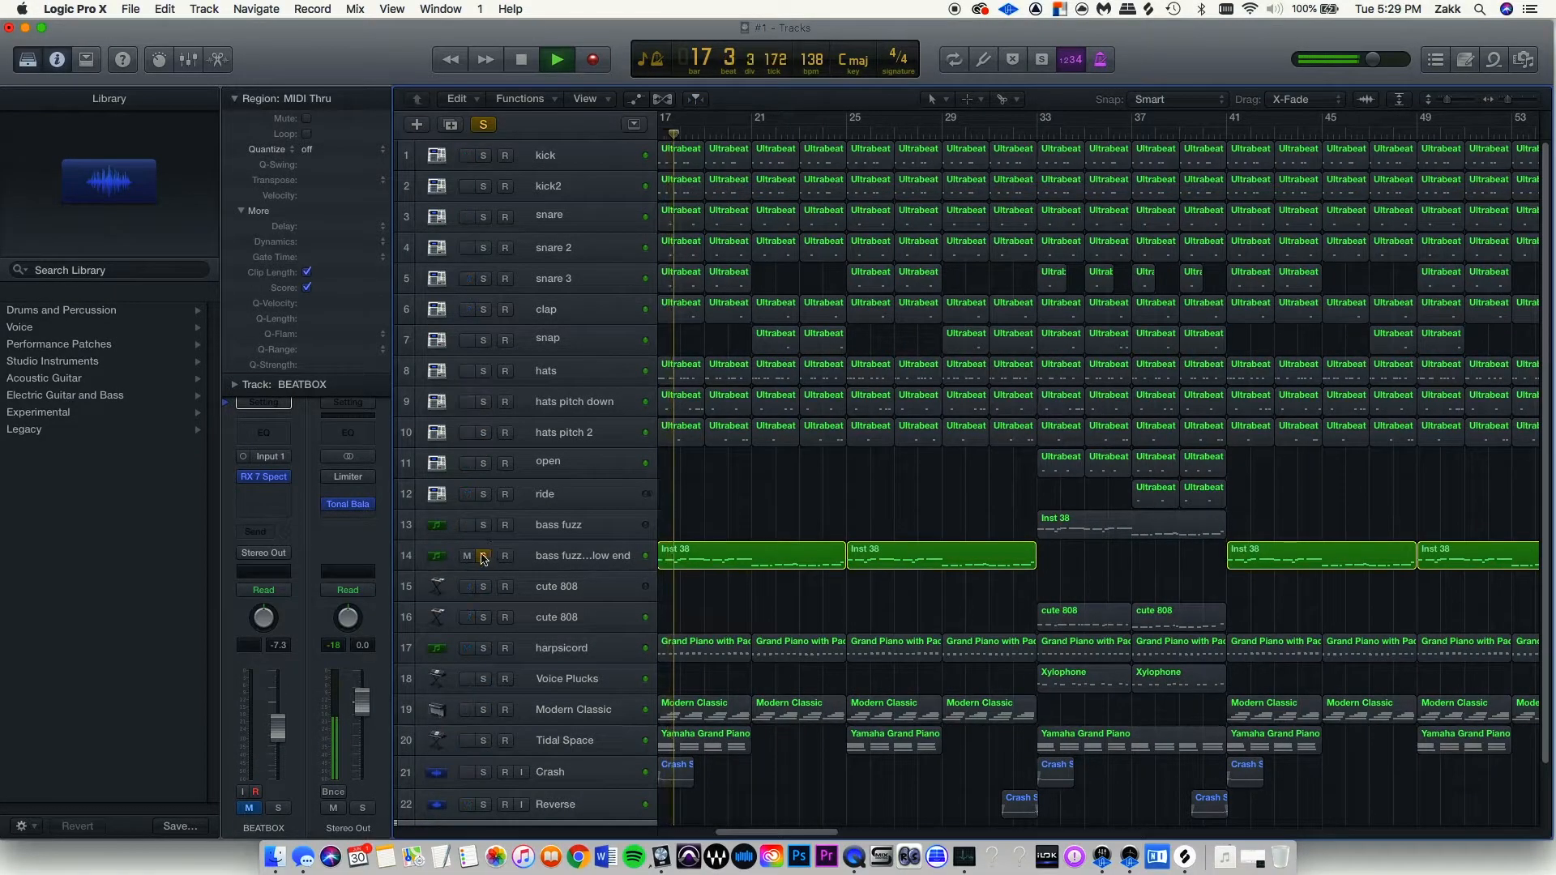
{"action": "left_click", "coordinate": [484, 556]}
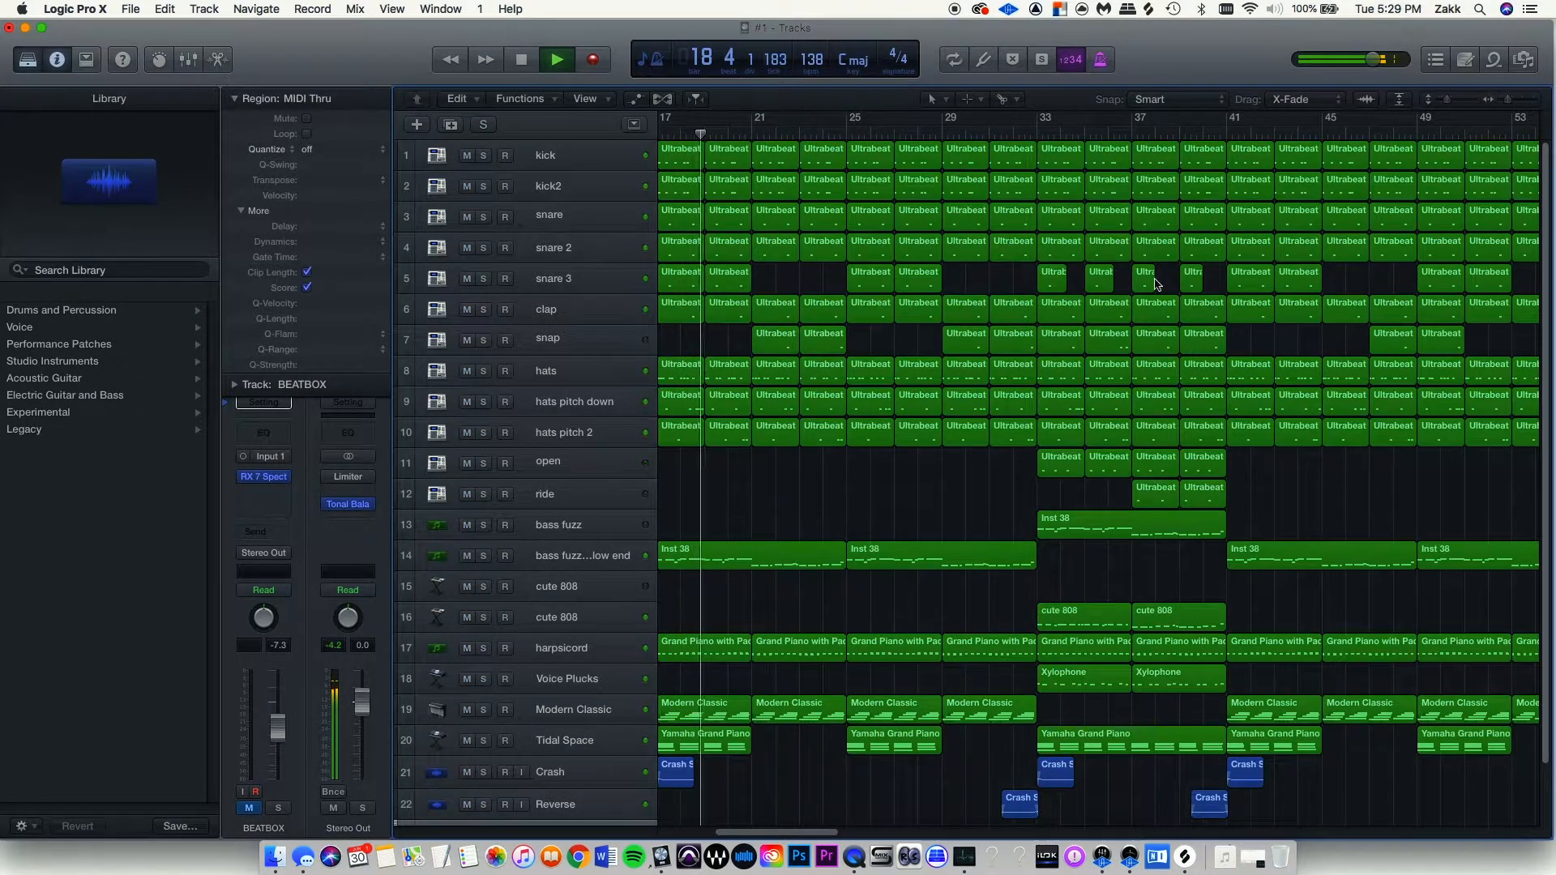
From bar 33, solo bass fuzz, low end and cute 808 together, then clear those solos.
{"action": "left_click", "coordinate": [1032, 131]}
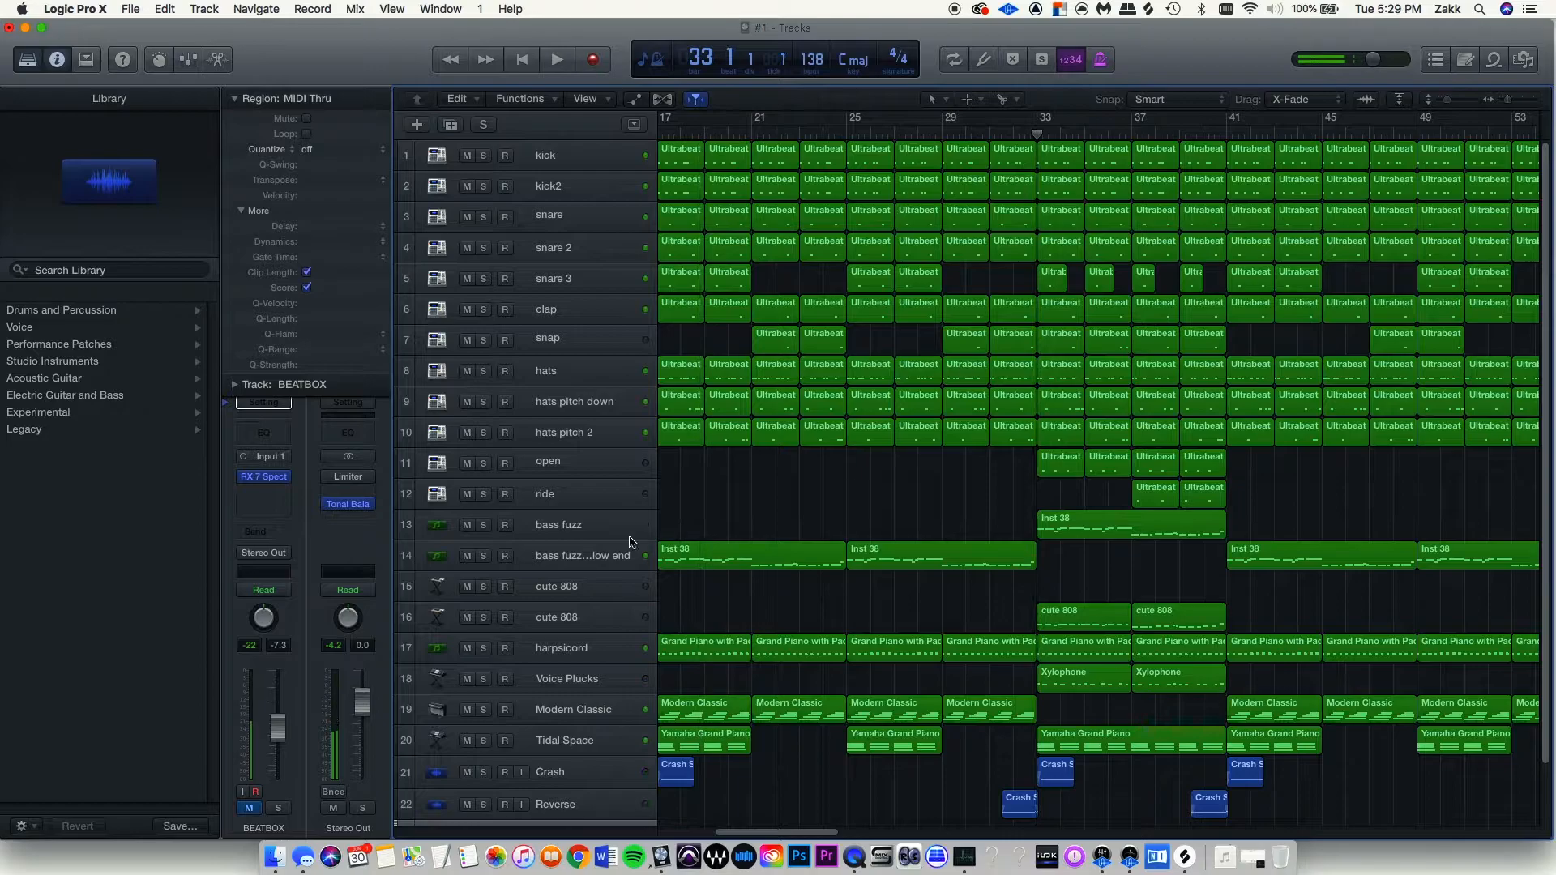
{"action": "left_click", "coordinate": [484, 525]}
{"action": "key", "text": "space"}
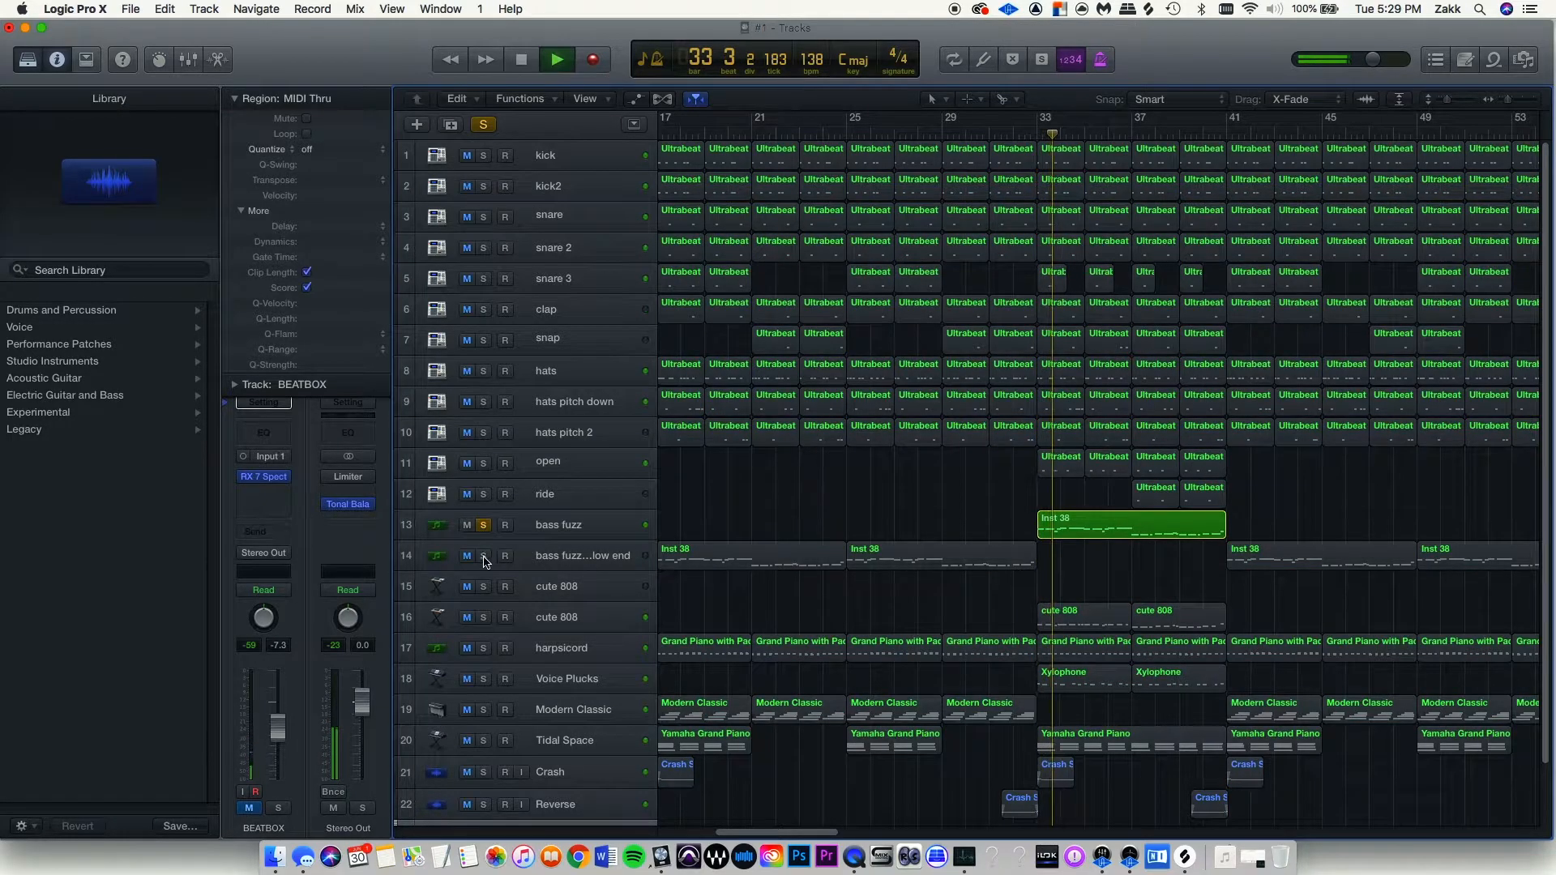
{"action": "left_click", "coordinate": [484, 556]}
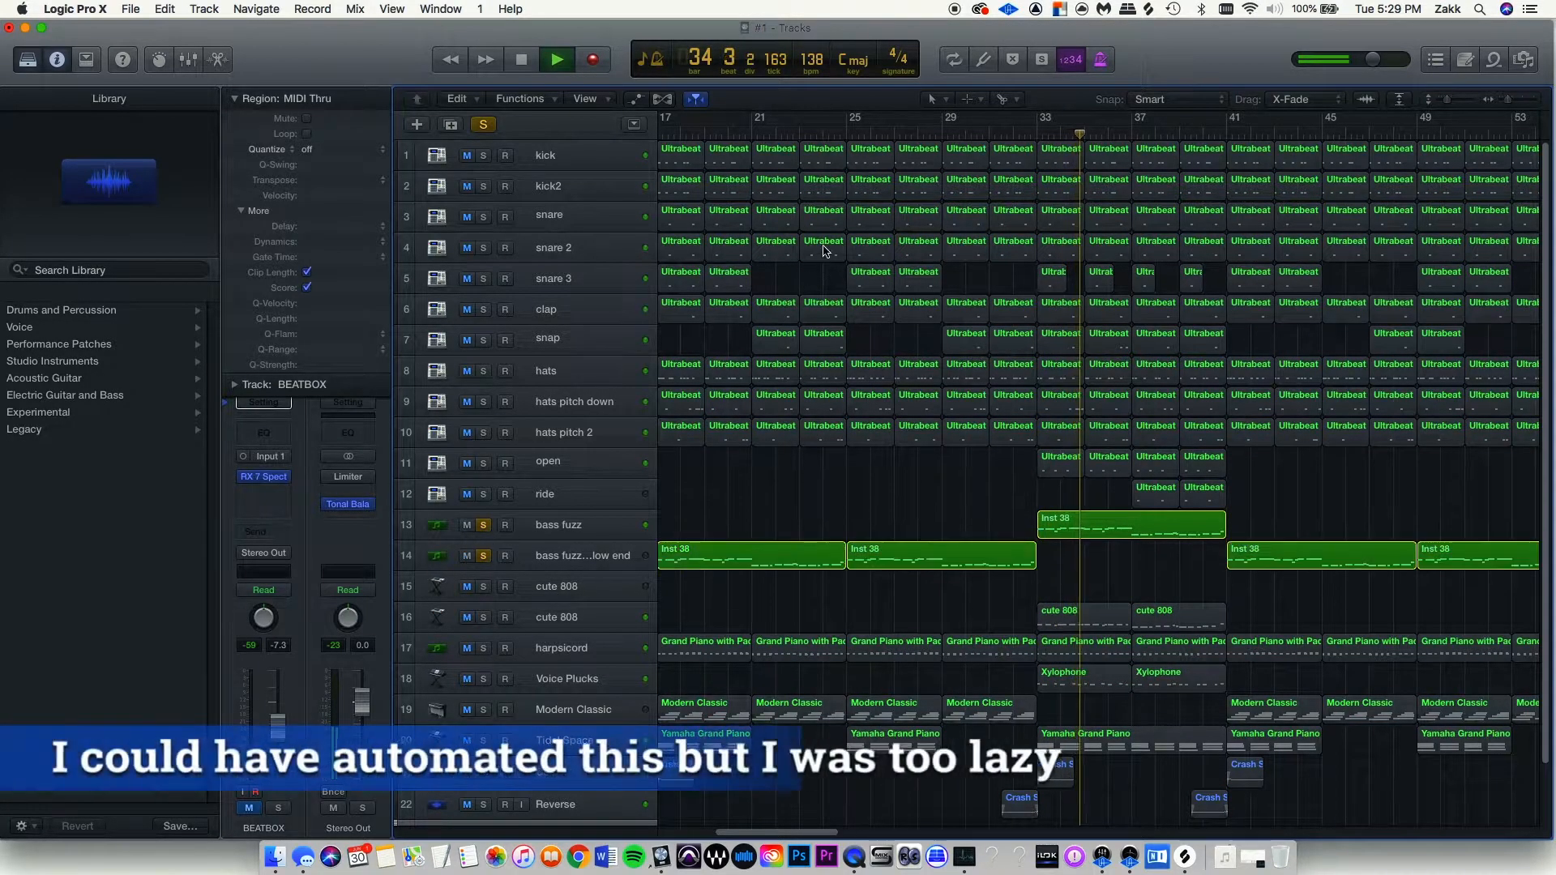
{"action": "left_click", "coordinate": [1038, 136]}
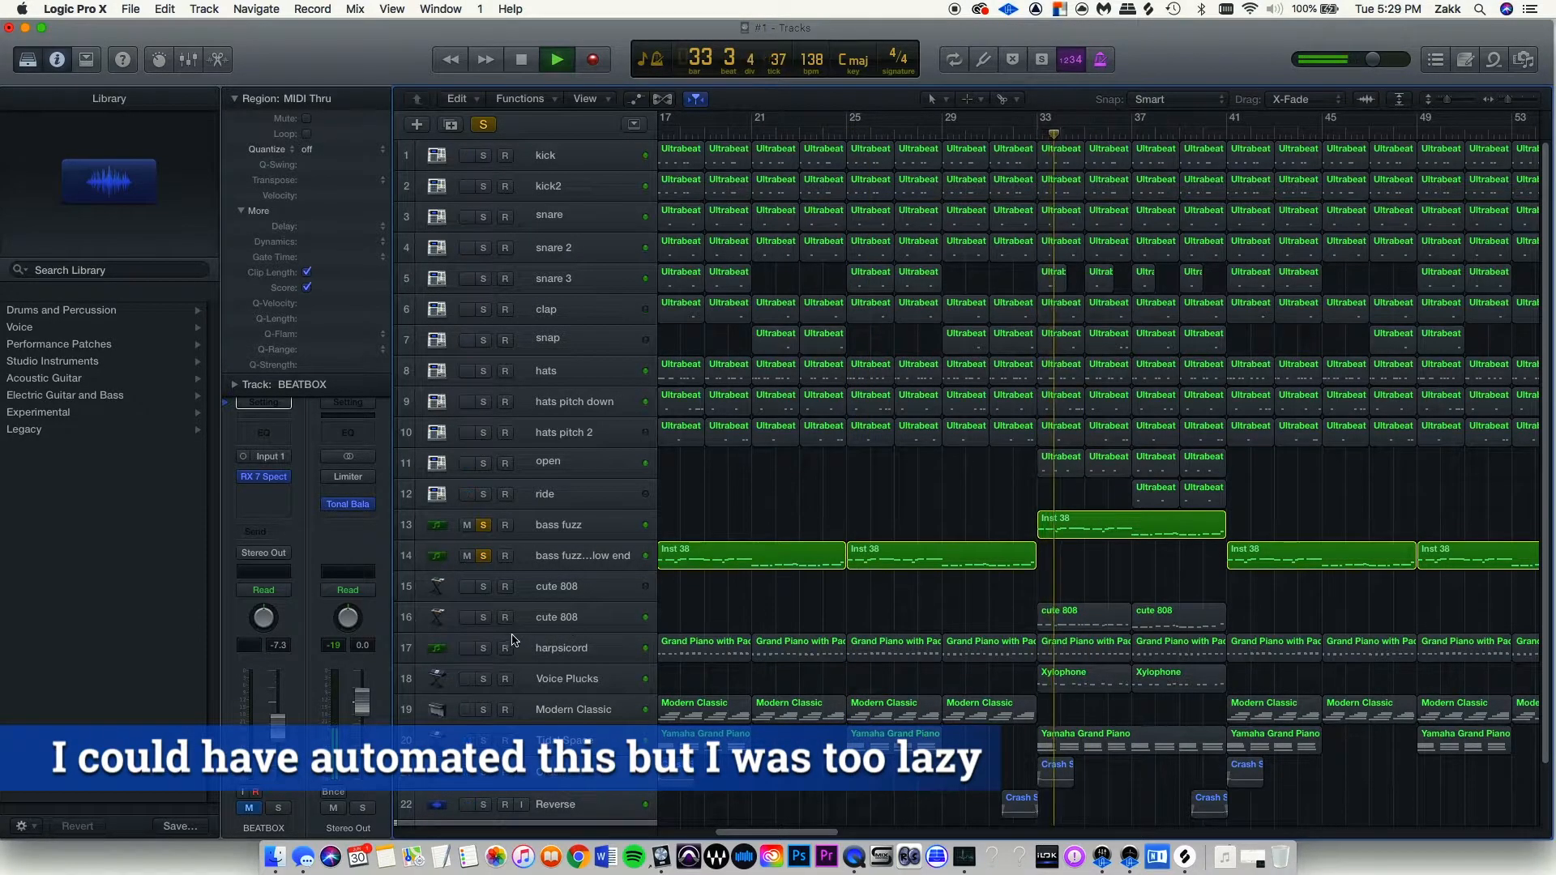
{"action": "left_click", "coordinate": [484, 618]}
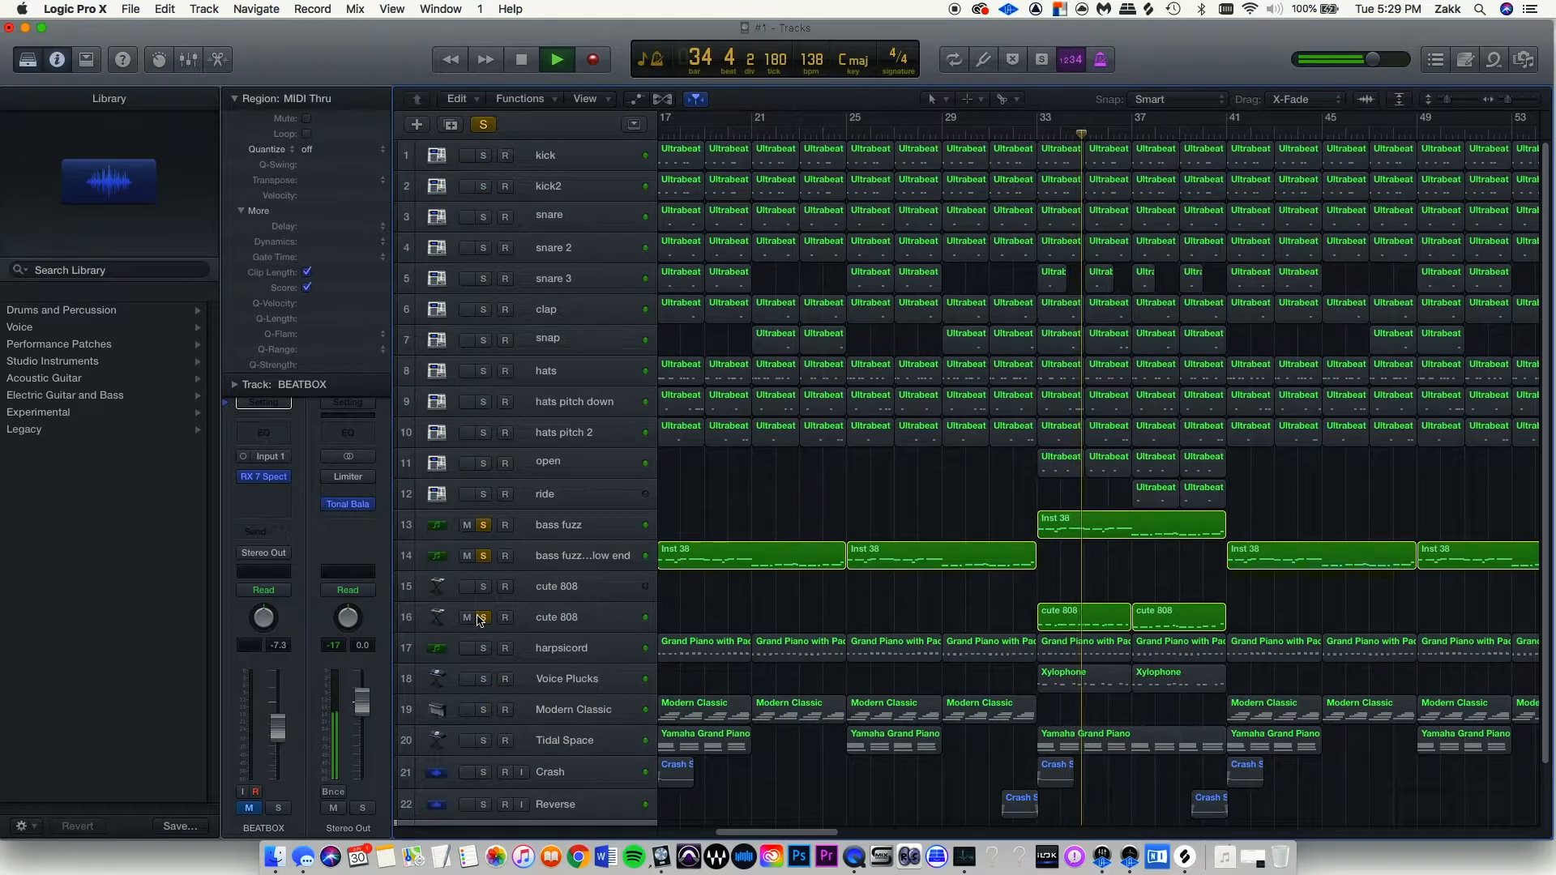
{"action": "left_click", "coordinate": [482, 617]}
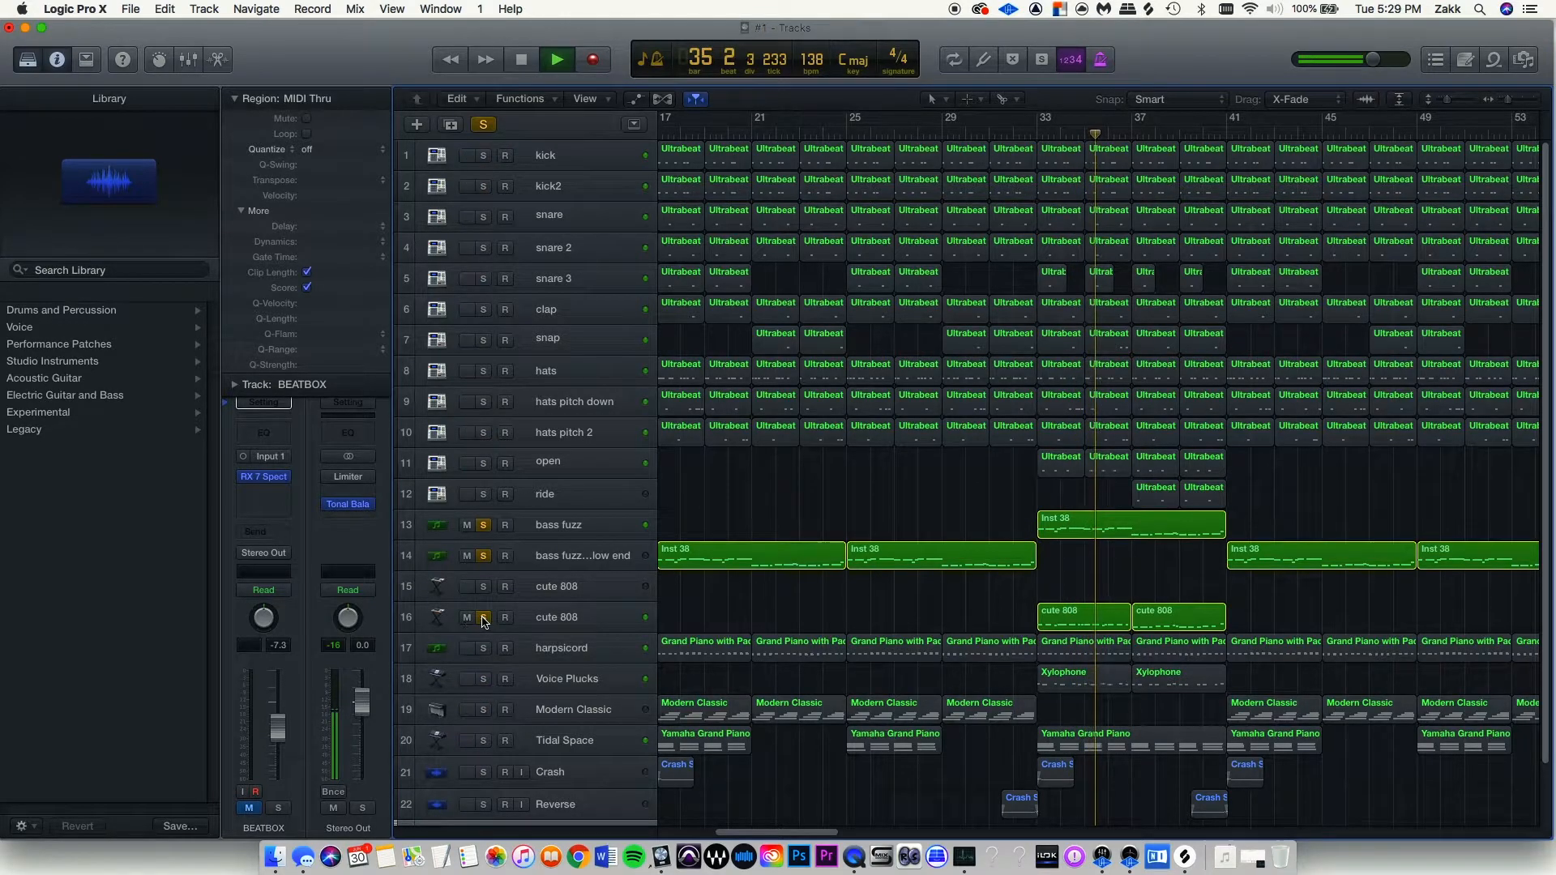
{"action": "left_click", "coordinate": [483, 556]}
{"action": "left_click", "coordinate": [483, 526]}
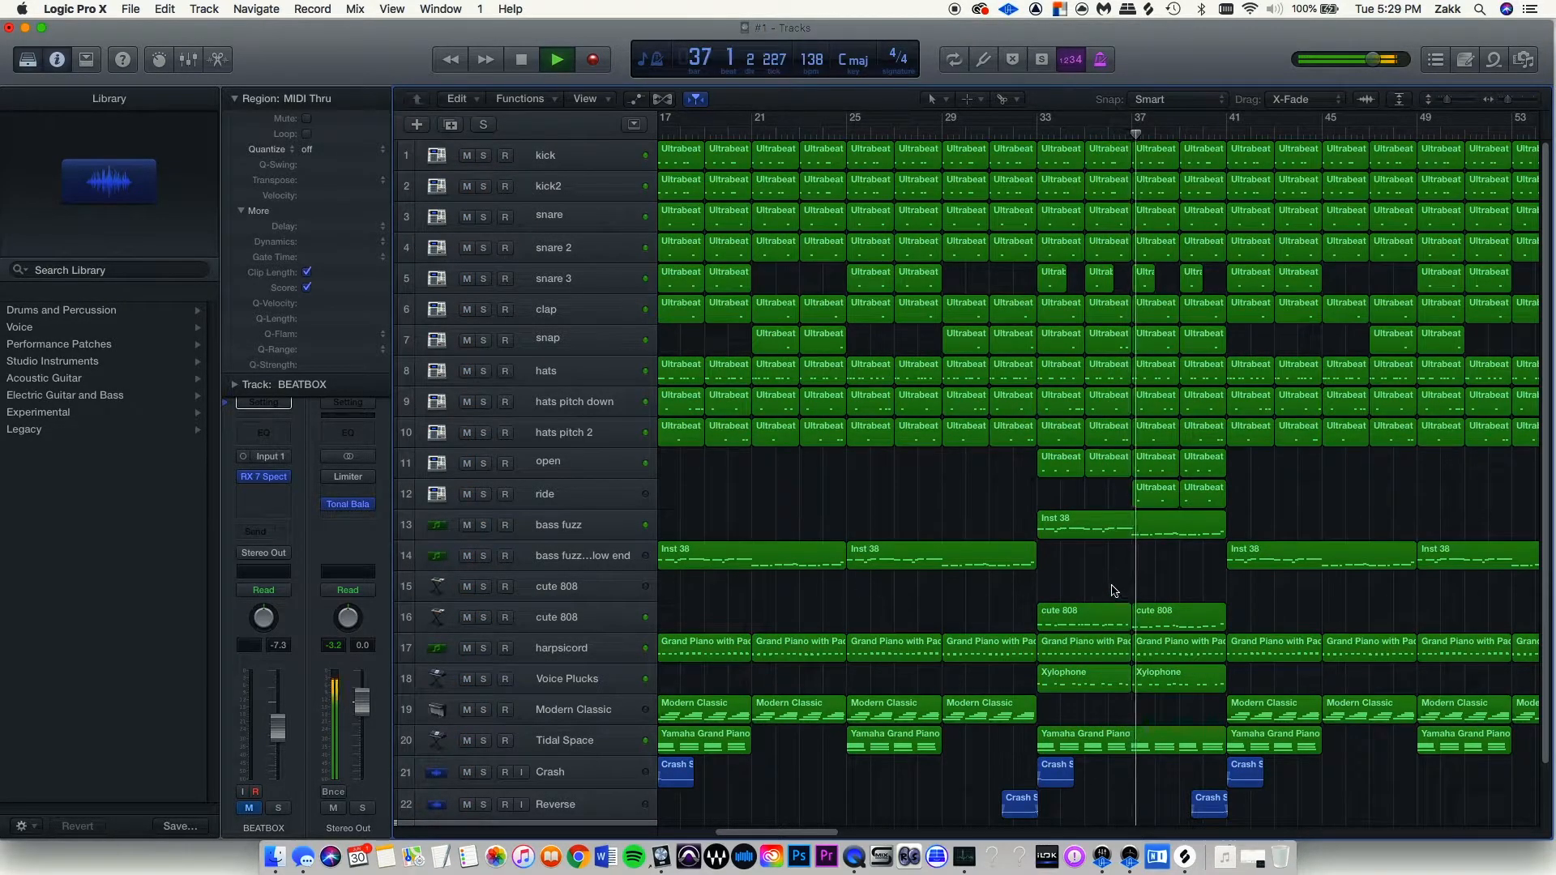
Solo the Voice Plucks track briefly, then unsolo it.
{"action": "scroll", "coordinate": [1115, 589], "scroll_direction": "down", "scroll_amount": 1}
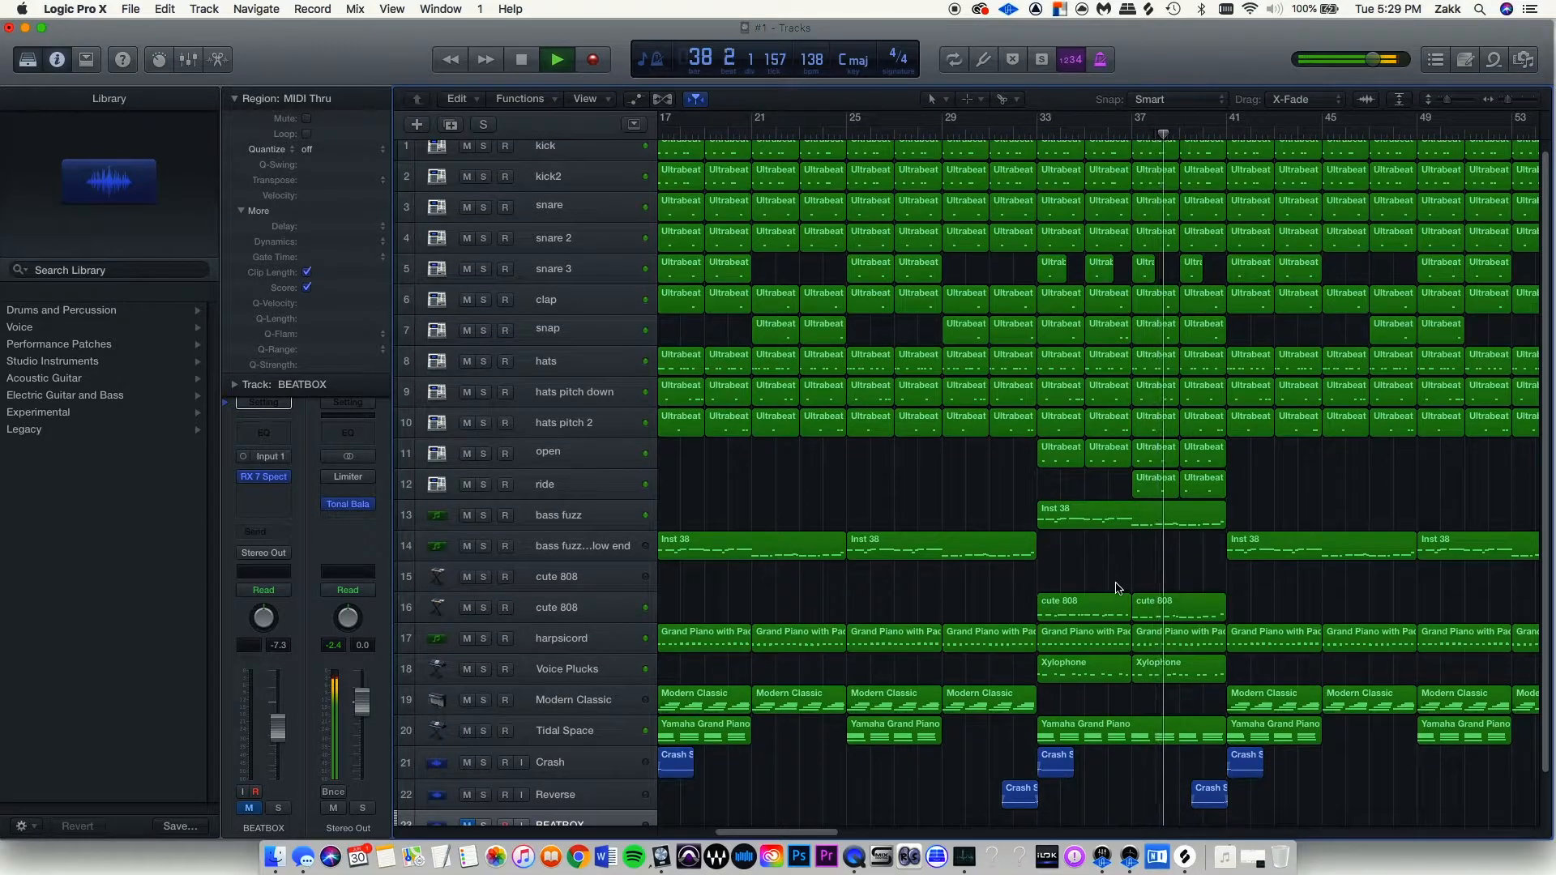
{"action": "scroll", "coordinate": [1127, 585], "scroll_direction": "right", "scroll_amount": 3}
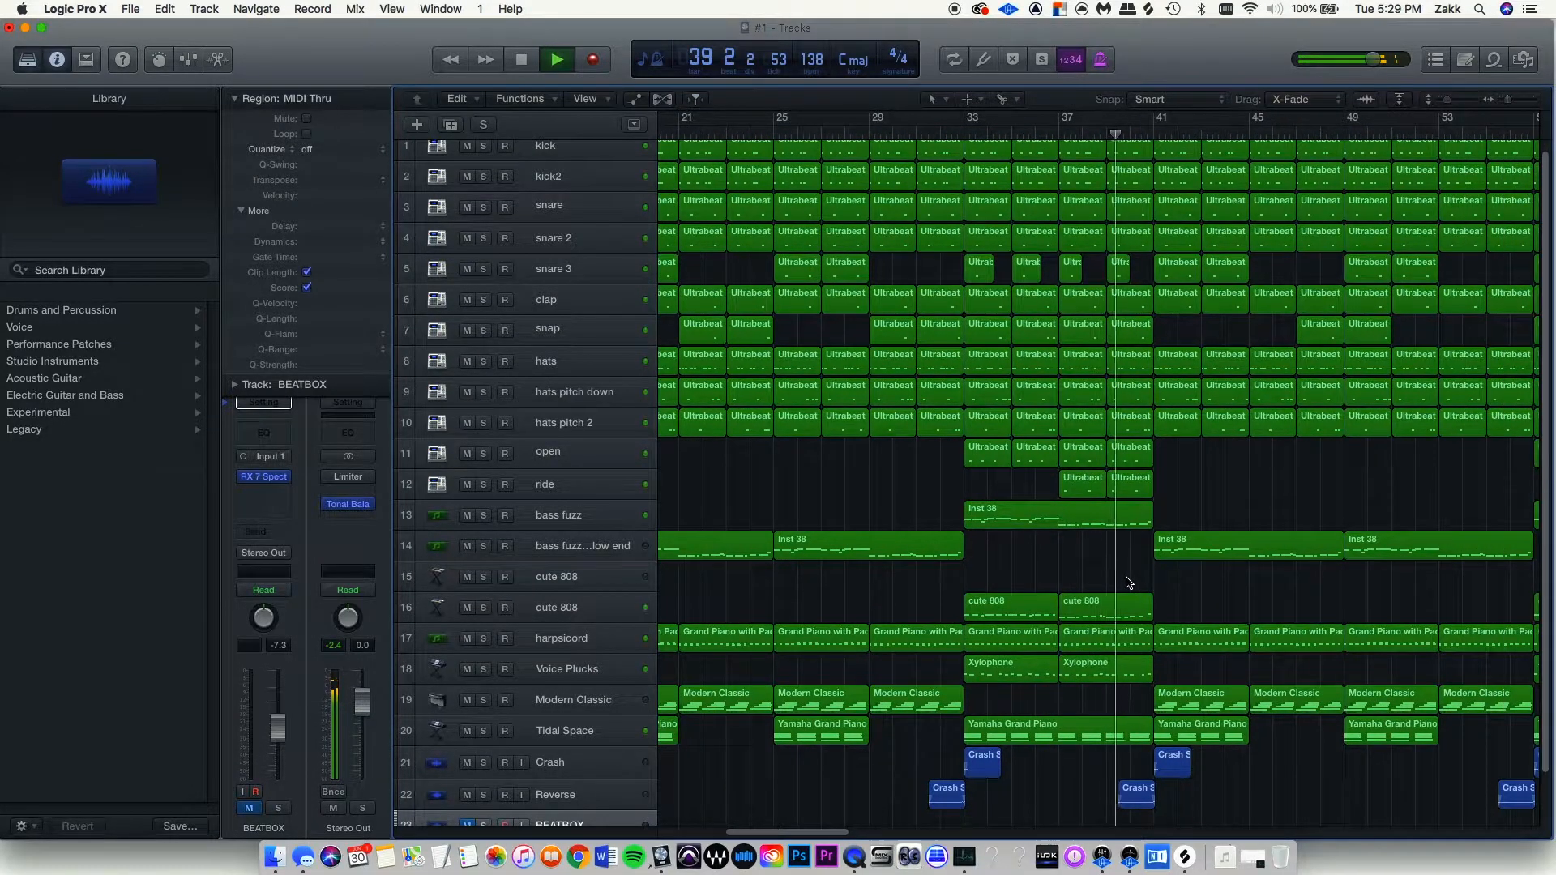
{"action": "scroll", "coordinate": [1129, 584], "scroll_direction": "right", "scroll_amount": 1}
{"action": "left_click", "coordinate": [483, 670]}
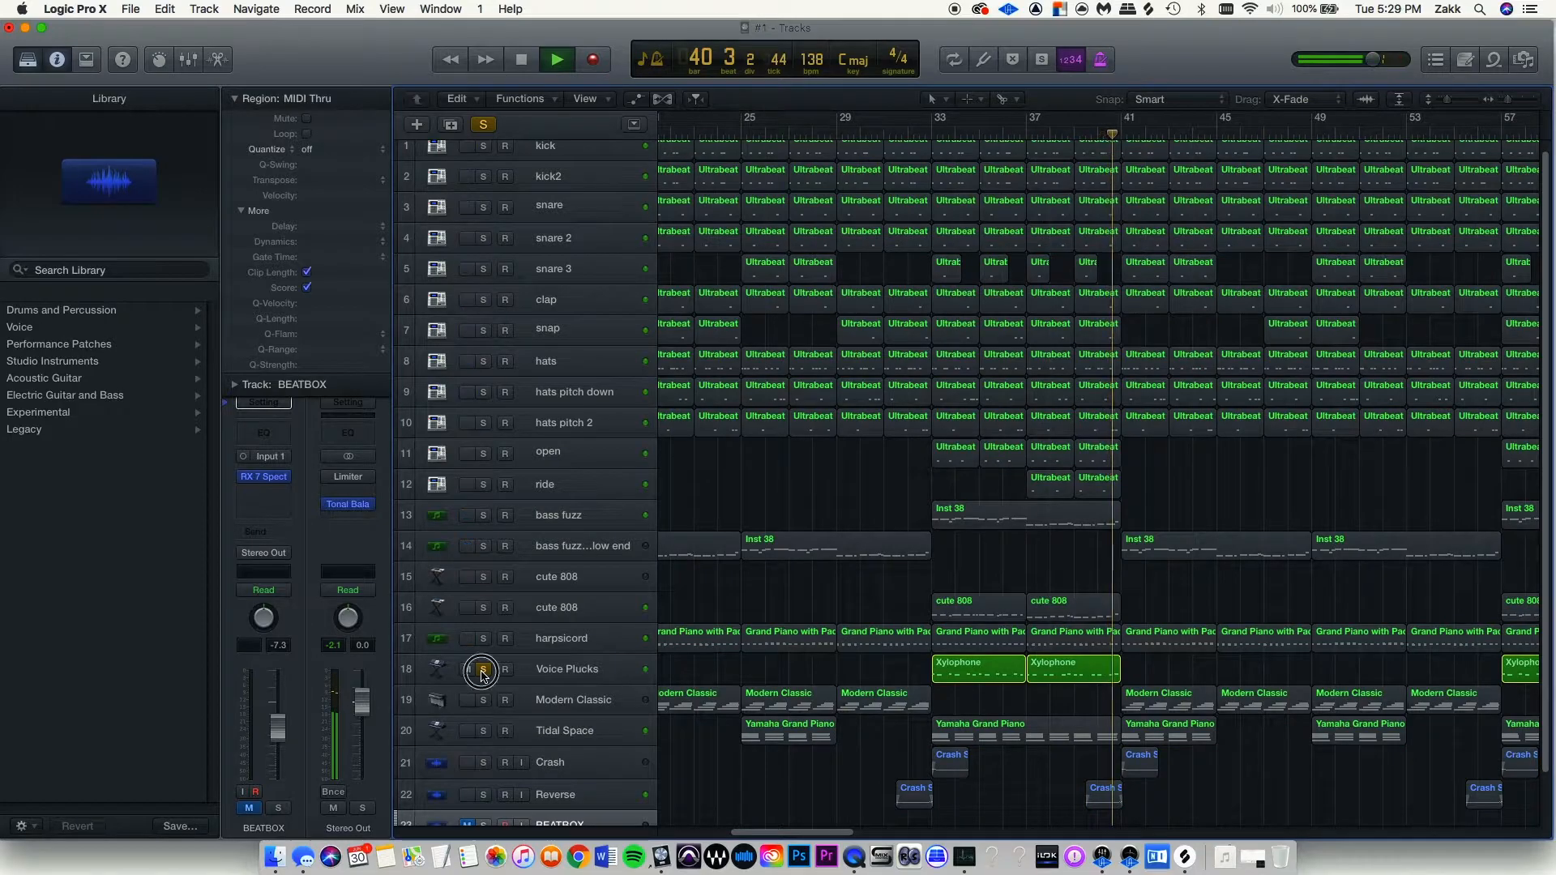
{"action": "left_click", "coordinate": [483, 669]}
Play the arrangement's ending from bar 104.
{"action": "scroll", "coordinate": [1186, 637], "scroll_direction": "right", "scroll_amount": 3}
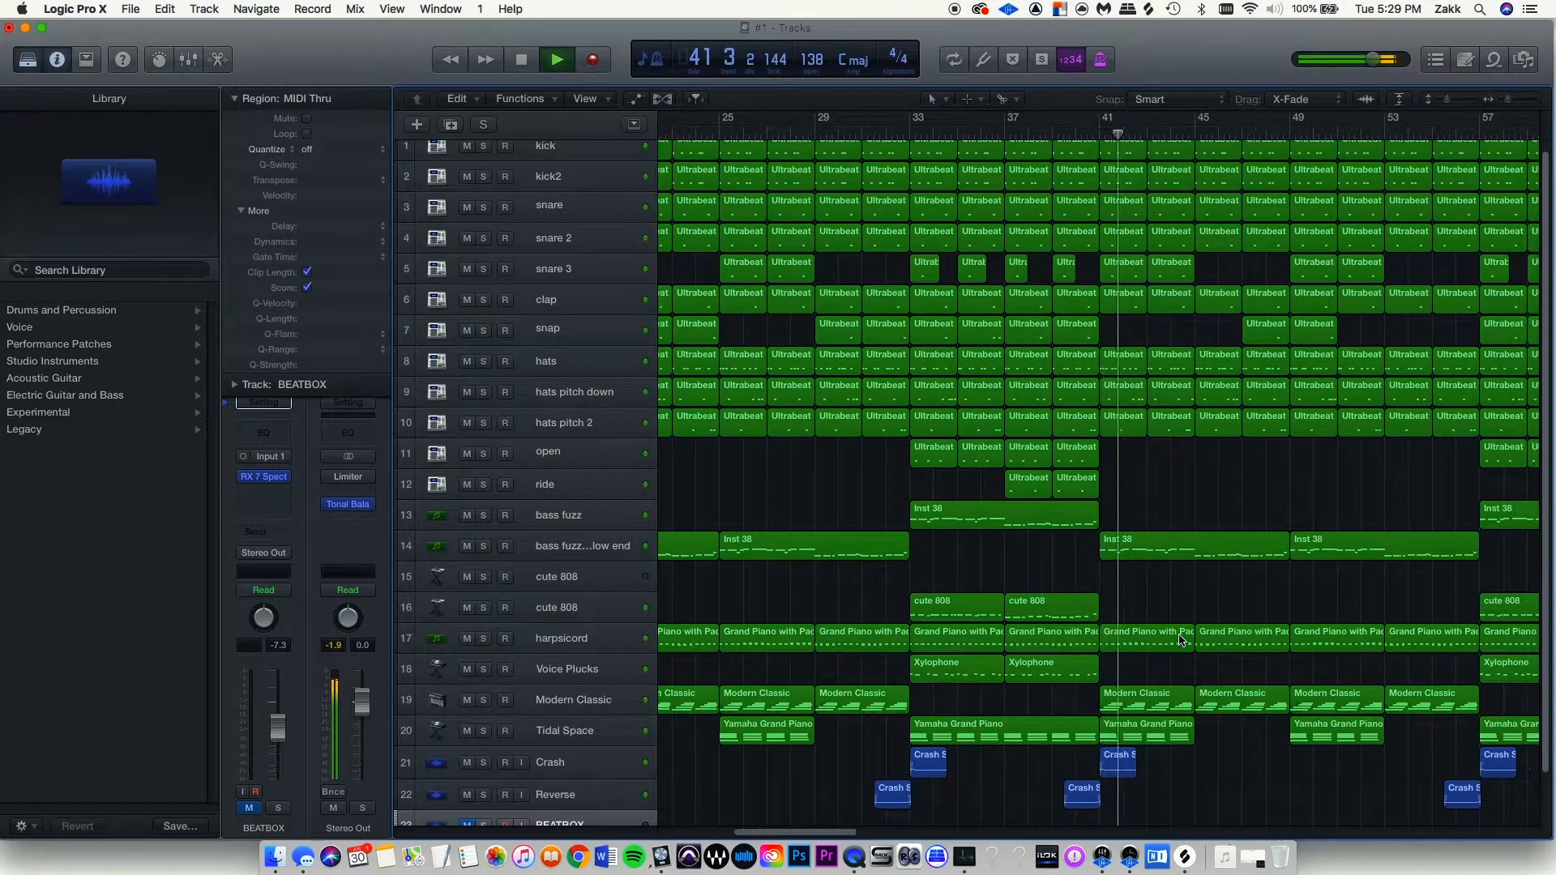
{"action": "scroll", "coordinate": [1143, 642], "scroll_direction": "right", "scroll_amount": 8}
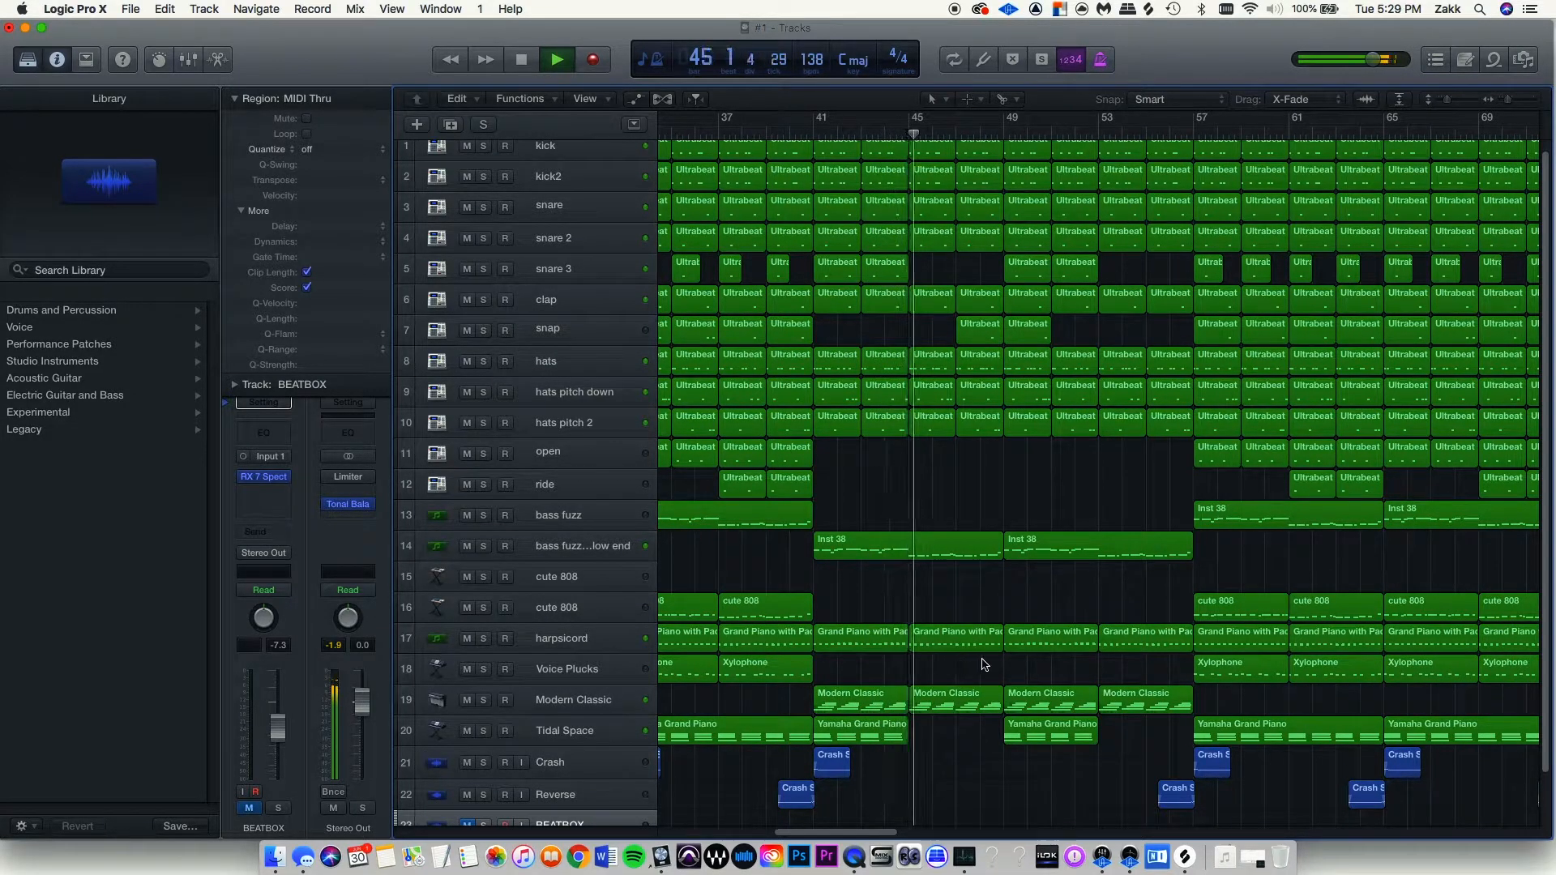
{"action": "key", "text": "space"}
{"action": "scroll", "coordinate": [1033, 667], "scroll_direction": "right", "scroll_amount": 20}
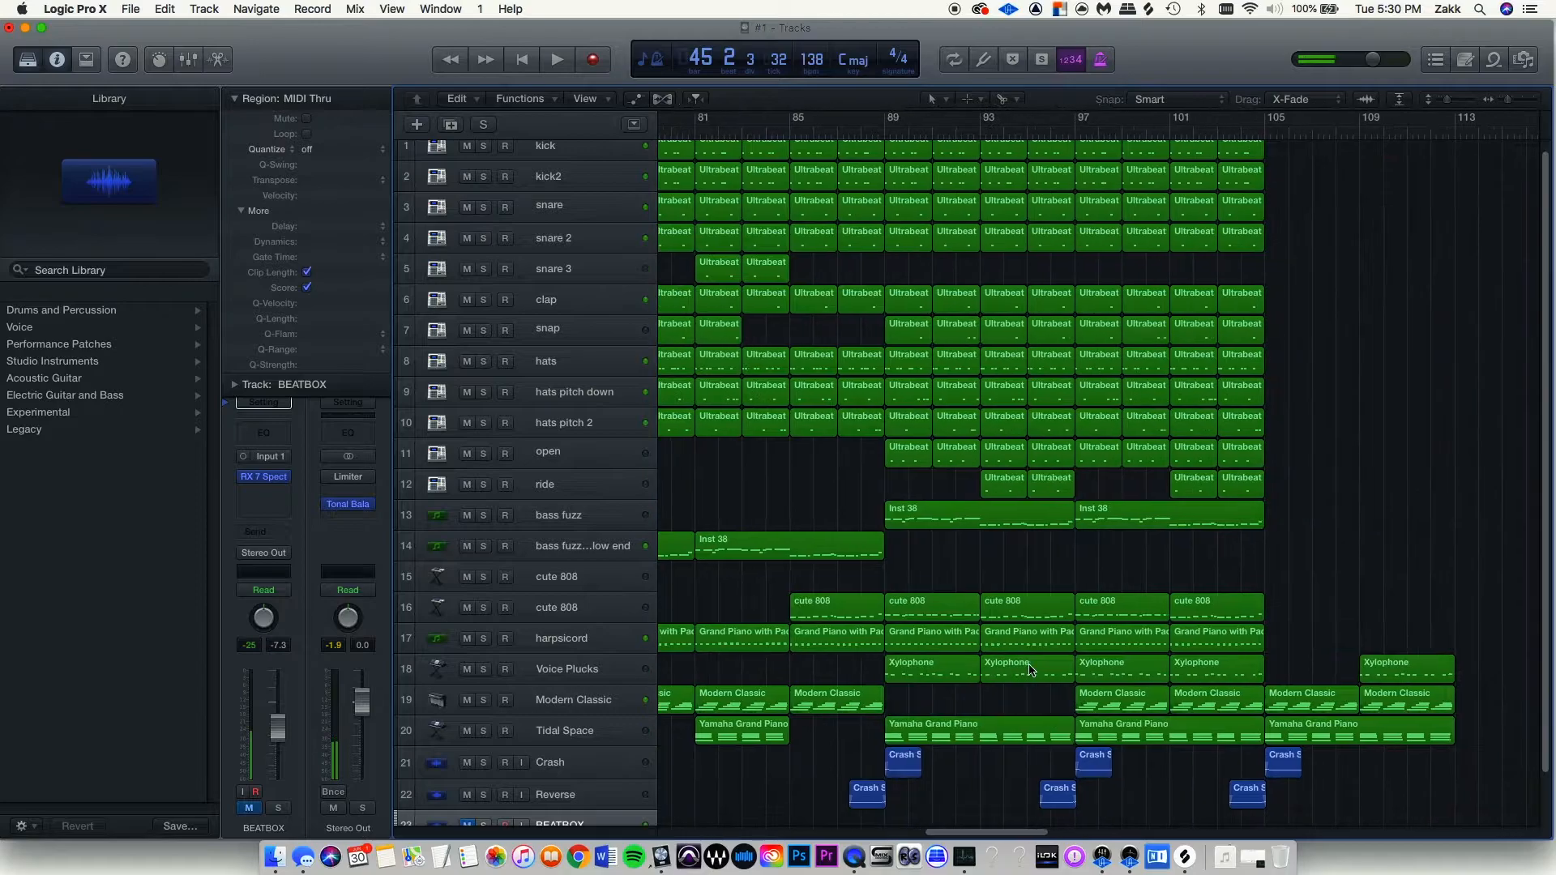
{"action": "key", "text": "space"}
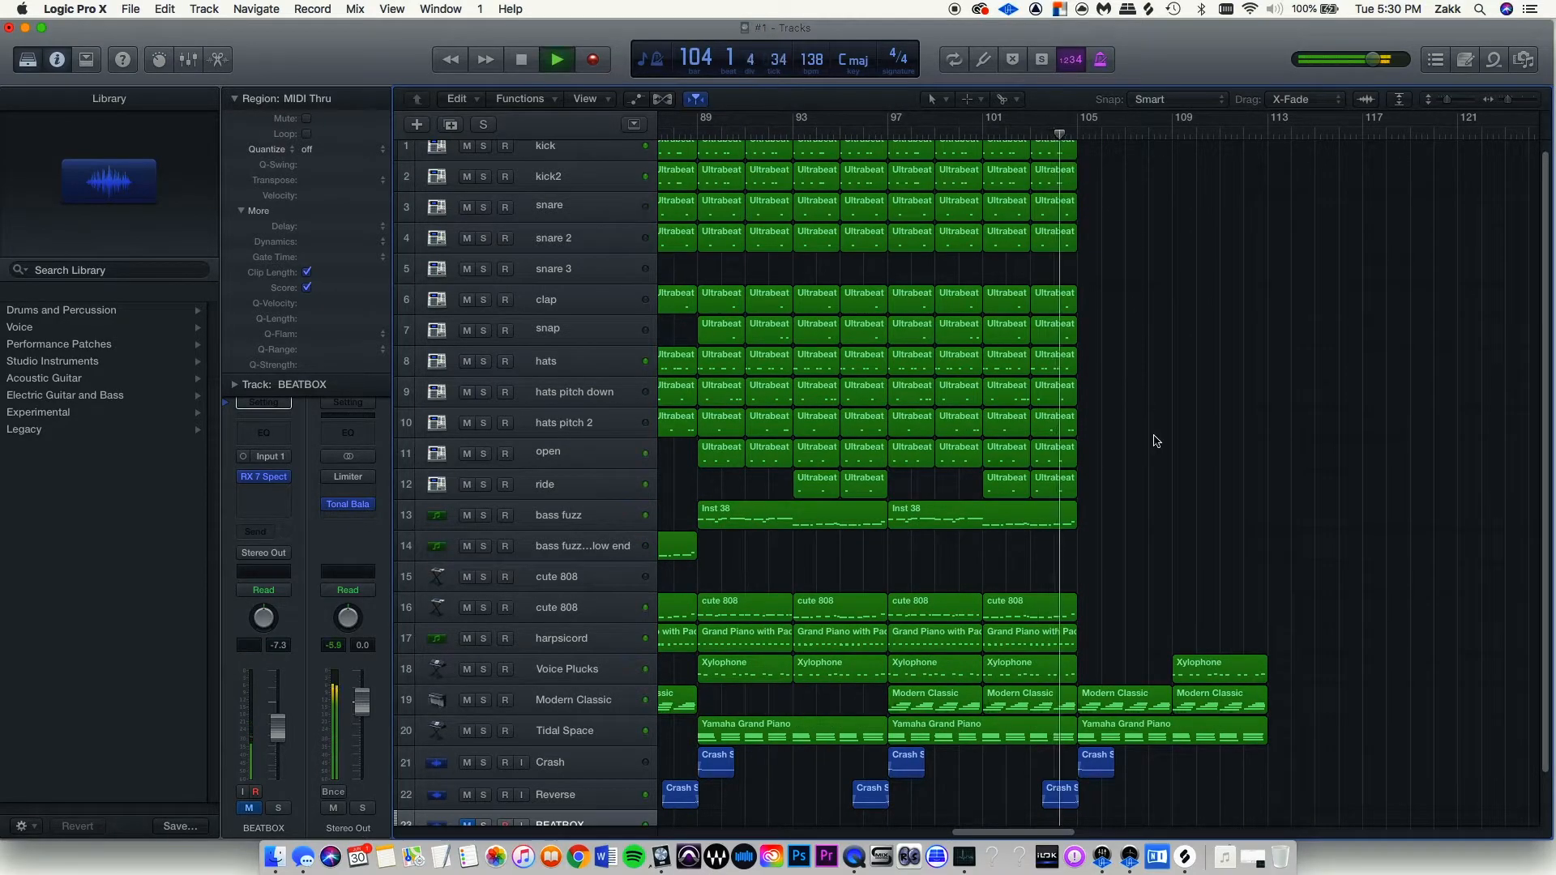